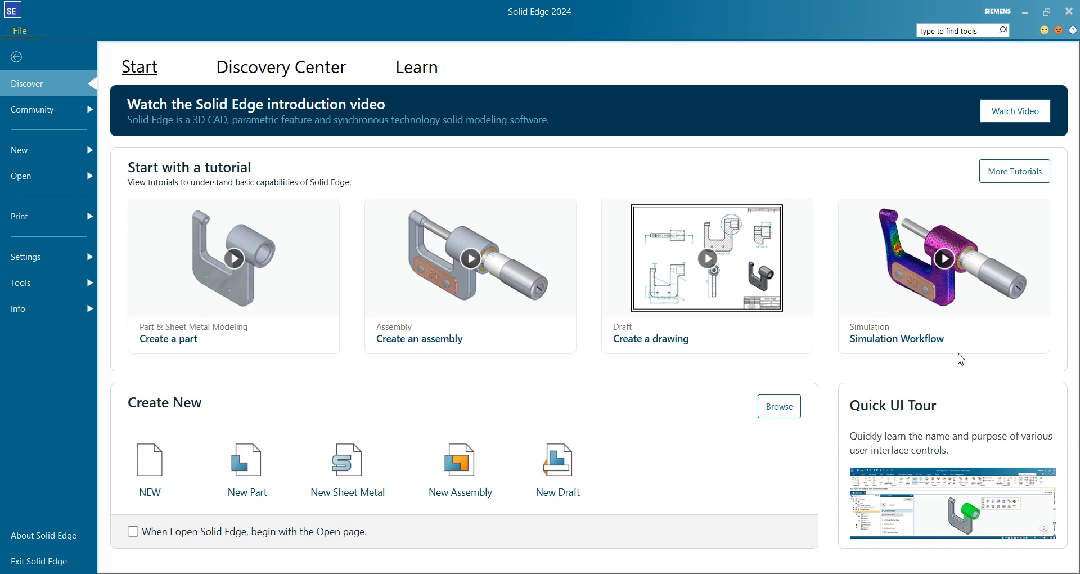
# Create a new assembly from the iso metric assembly.asm template and show its reference planes in an isometric view.
pyautogui.click(92, 158)
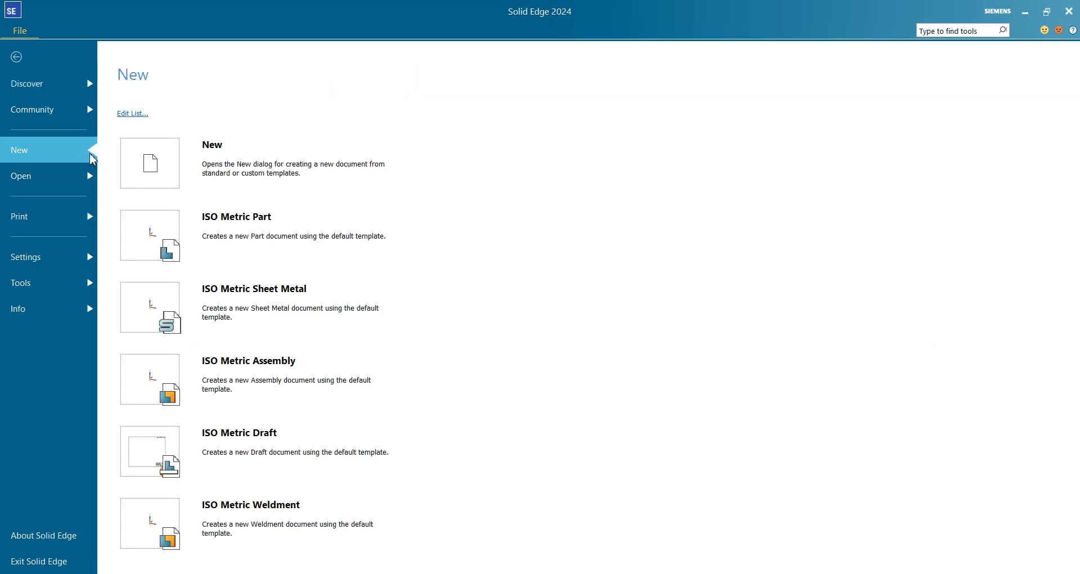
pyautogui.click(394, 162)
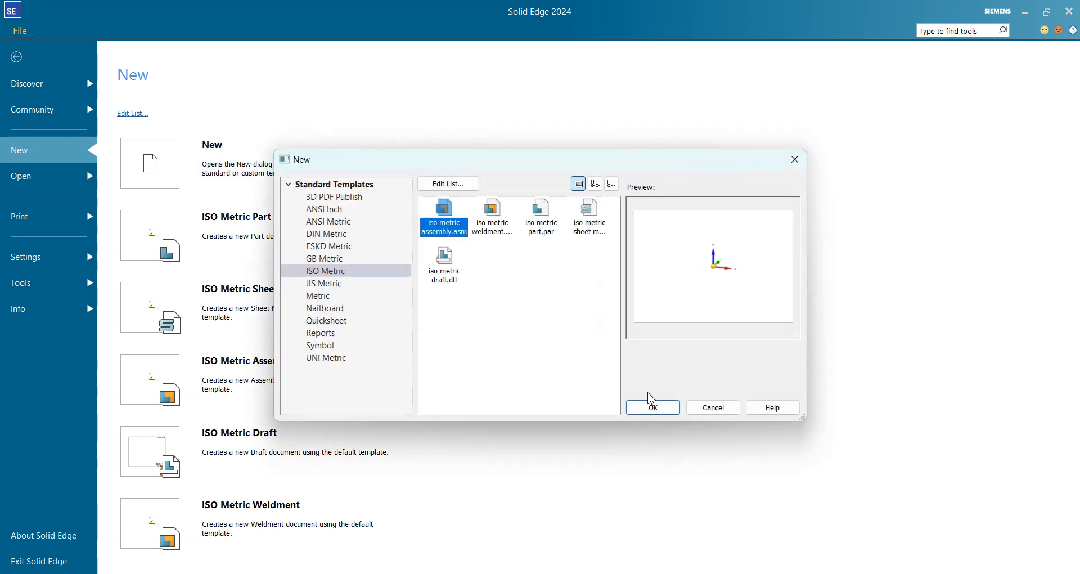
pyautogui.click(653, 410)
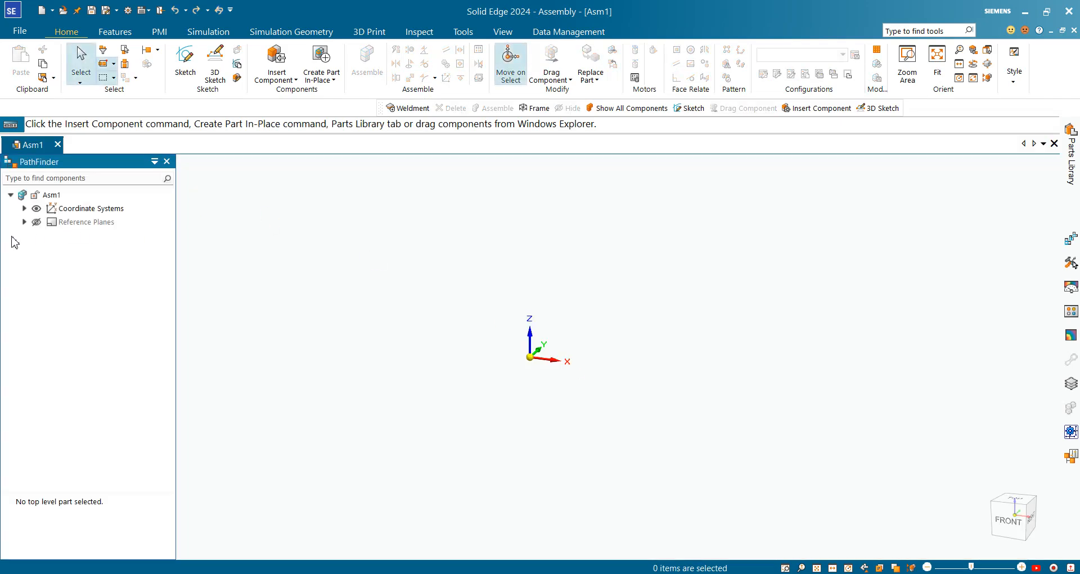
pyautogui.click(36, 222)
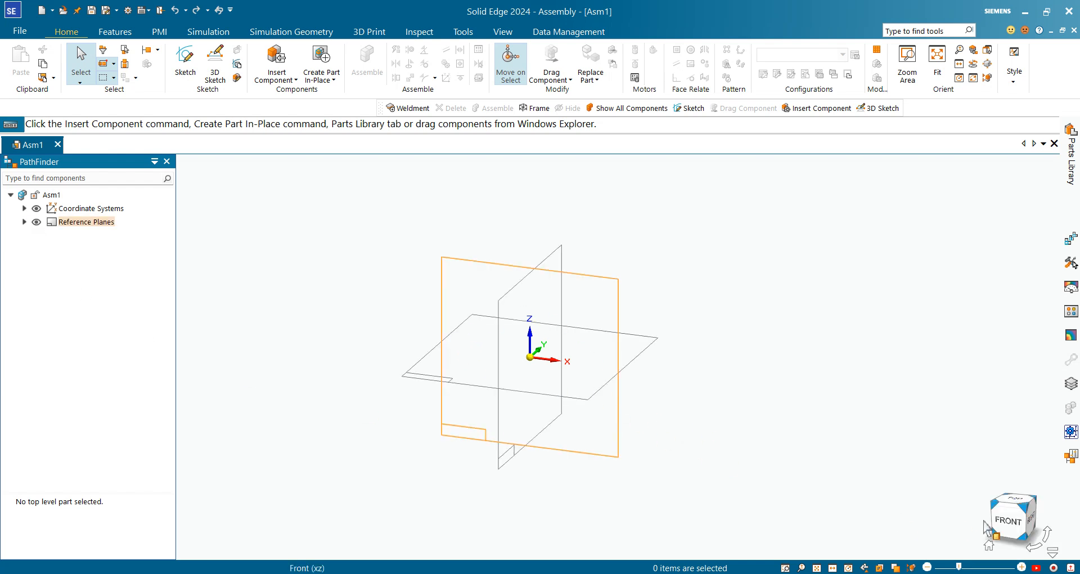
pyautogui.click(988, 544)
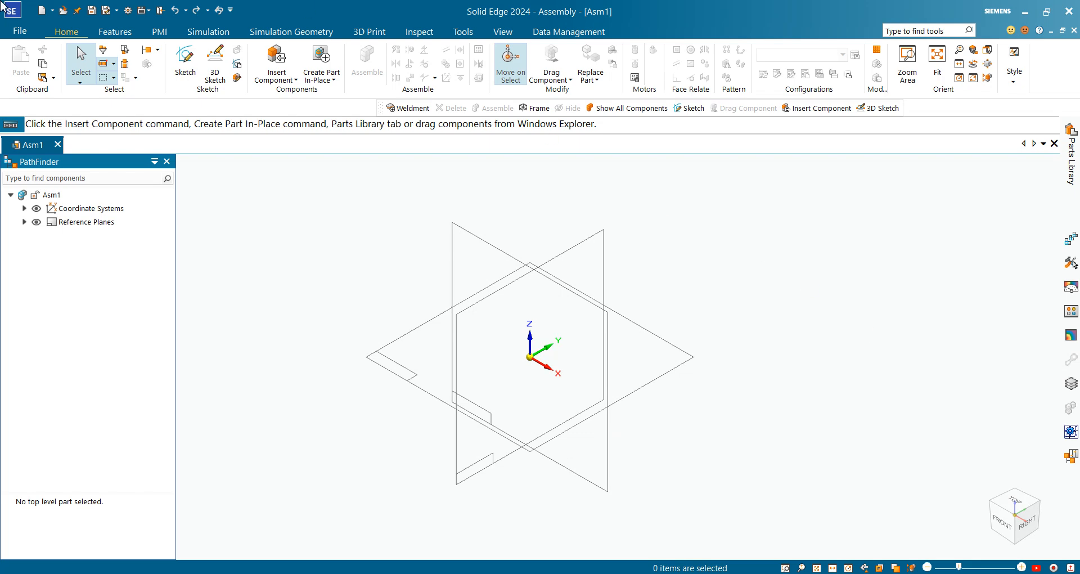
# Start inserting a component and browse the Parts Library to the SE 2024 -ASSEMBLY folder on the Desktop.
pyautogui.click(286, 58)
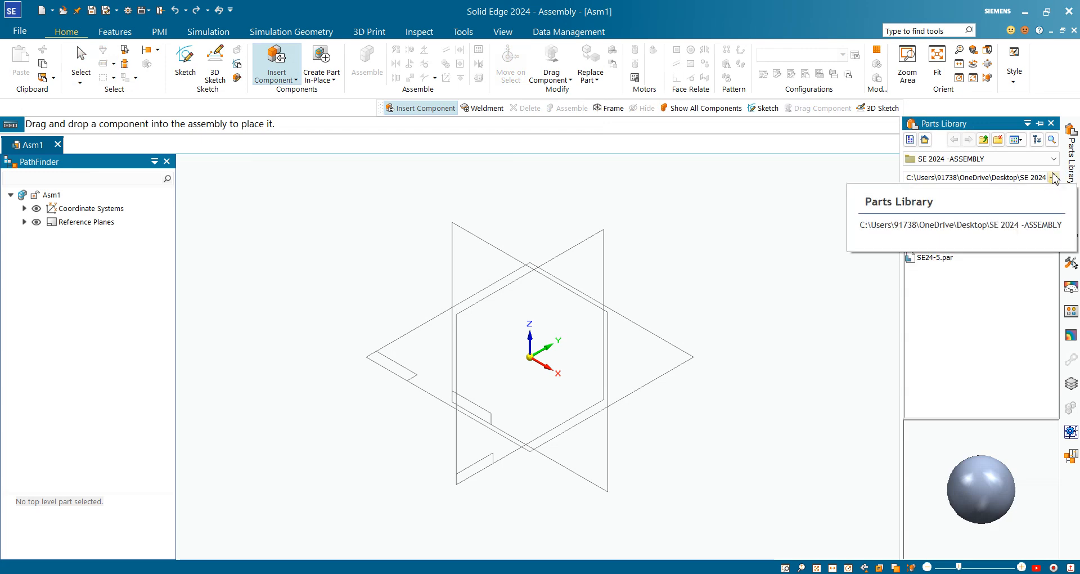
pyautogui.click(1006, 163)
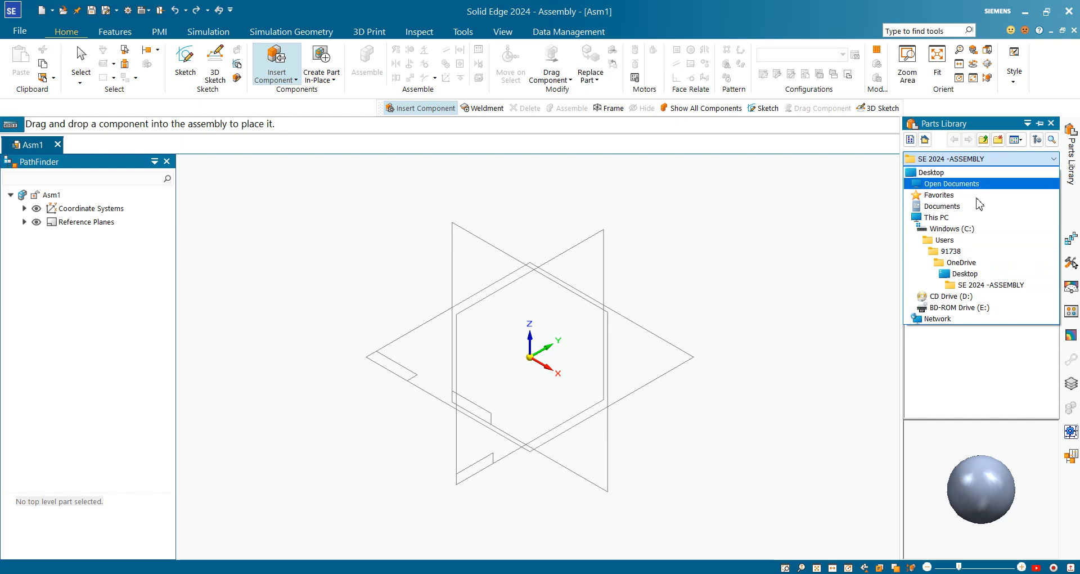
pyautogui.click(965, 175)
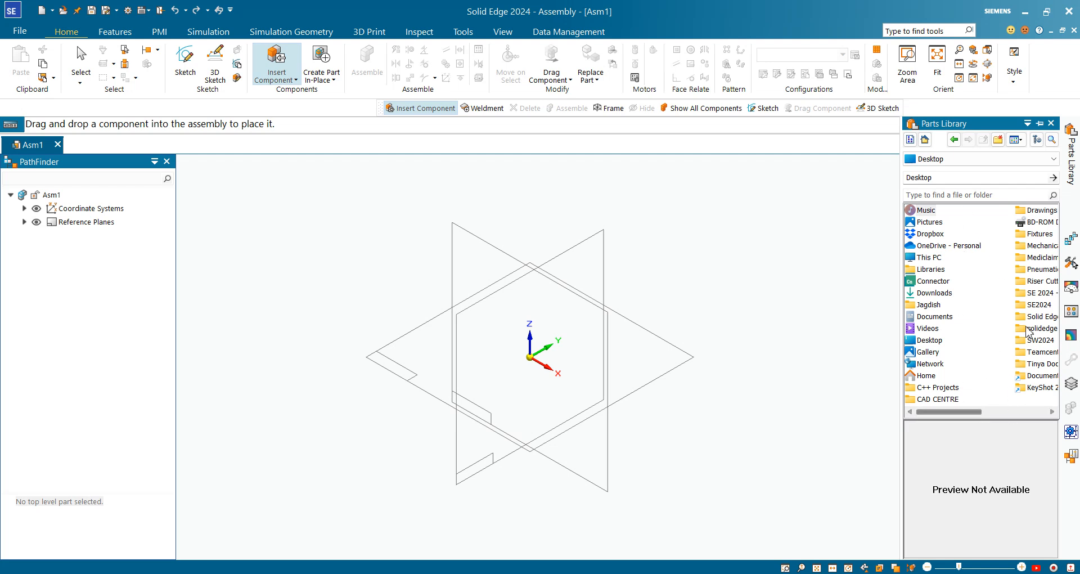
pyautogui.click(1053, 411)
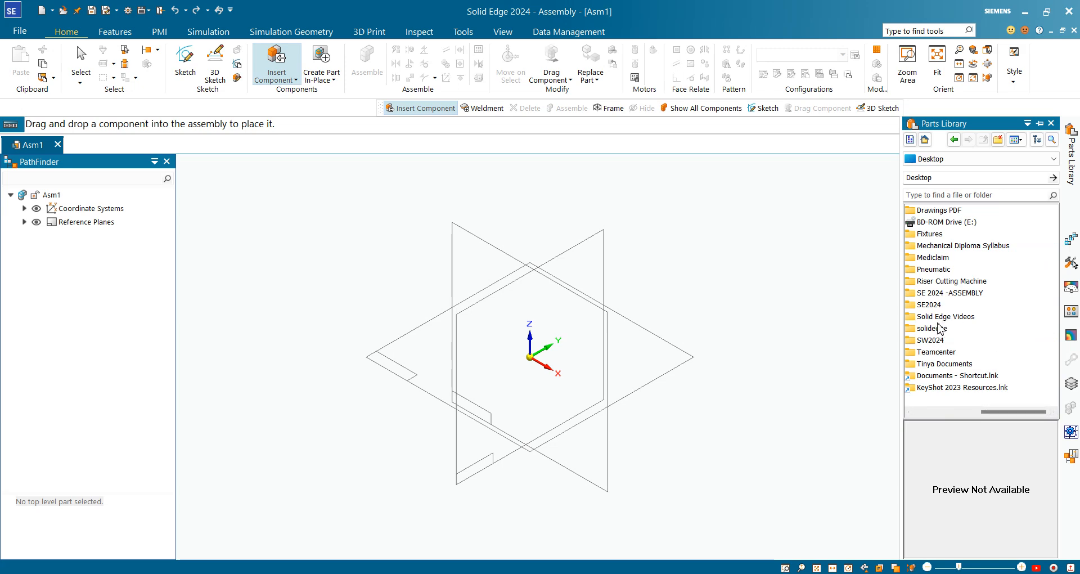
pyautogui.click(963, 293)
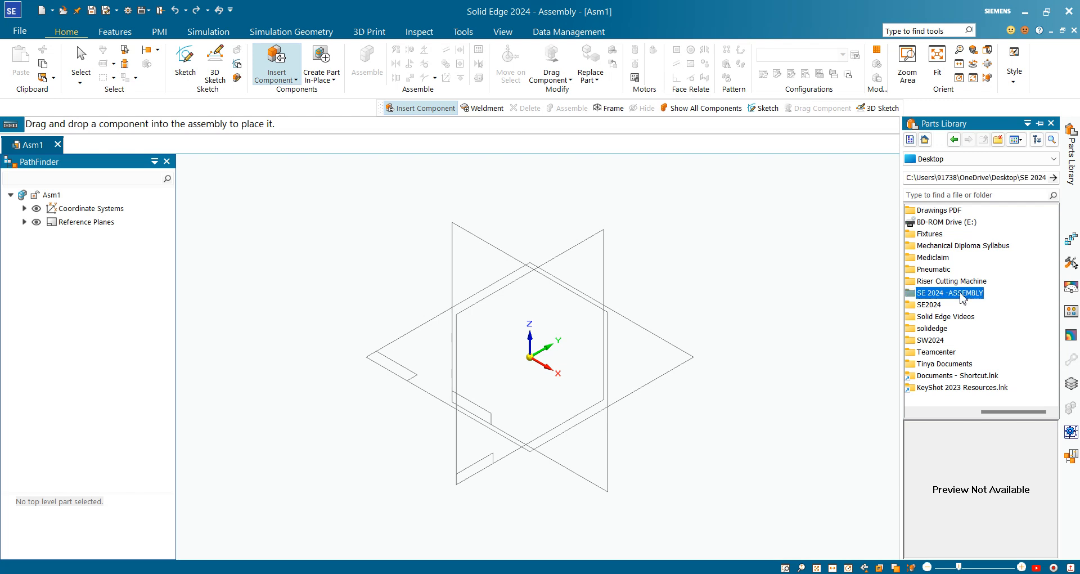
pyautogui.doubleClick(963, 295)
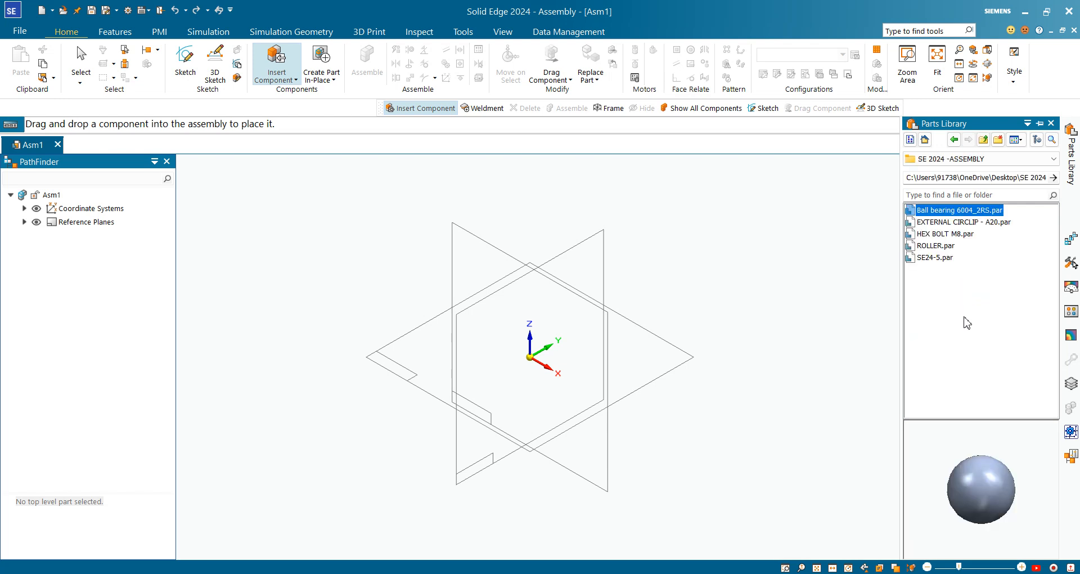
# Preview the parts in the folder and place the shaft SE24-5.par as the first component of the assembly.
pyautogui.click(977, 295)
pyautogui.click(958, 211)
pyautogui.click(954, 222)
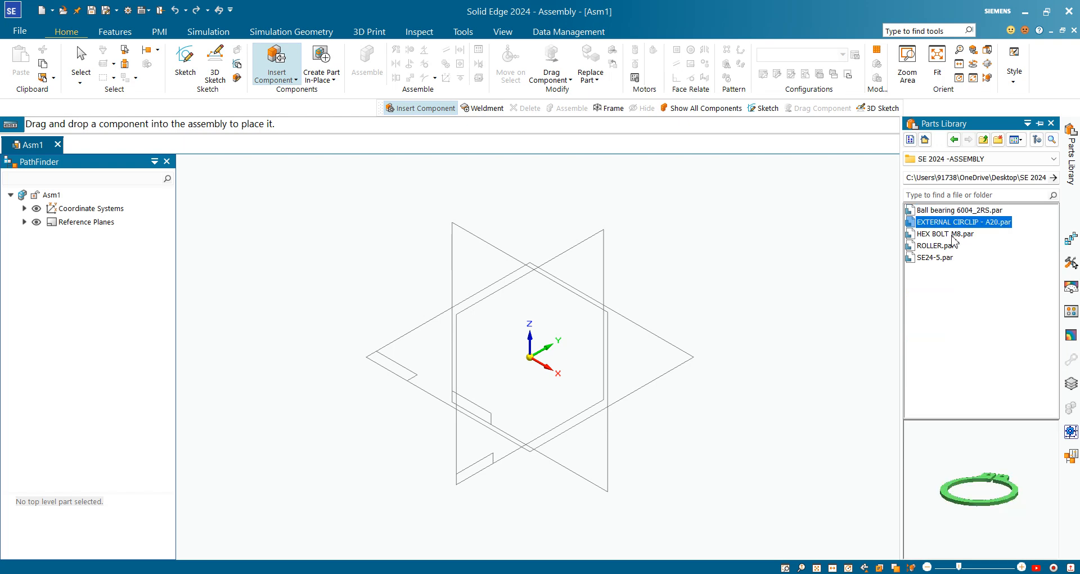
pyautogui.click(953, 234)
pyautogui.click(944, 248)
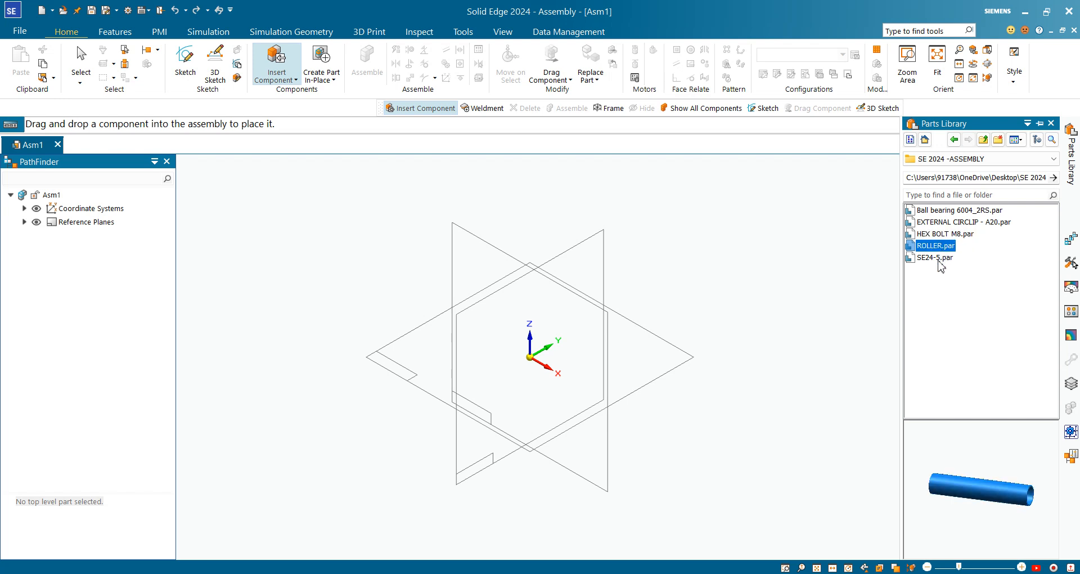
pyautogui.click(938, 259)
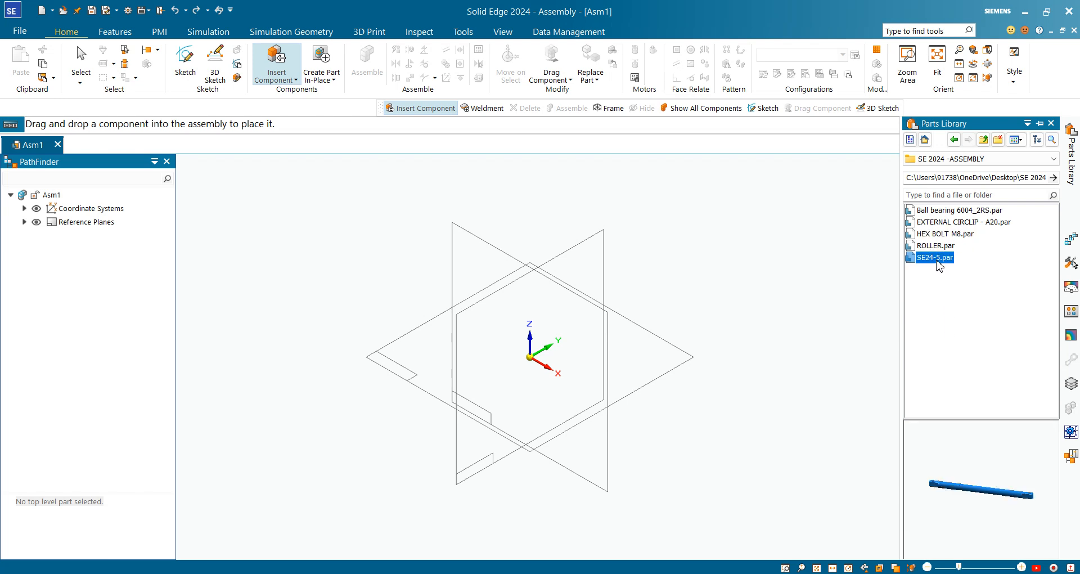
pyautogui.moveTo(938, 264); pyautogui.dragTo(536, 369)
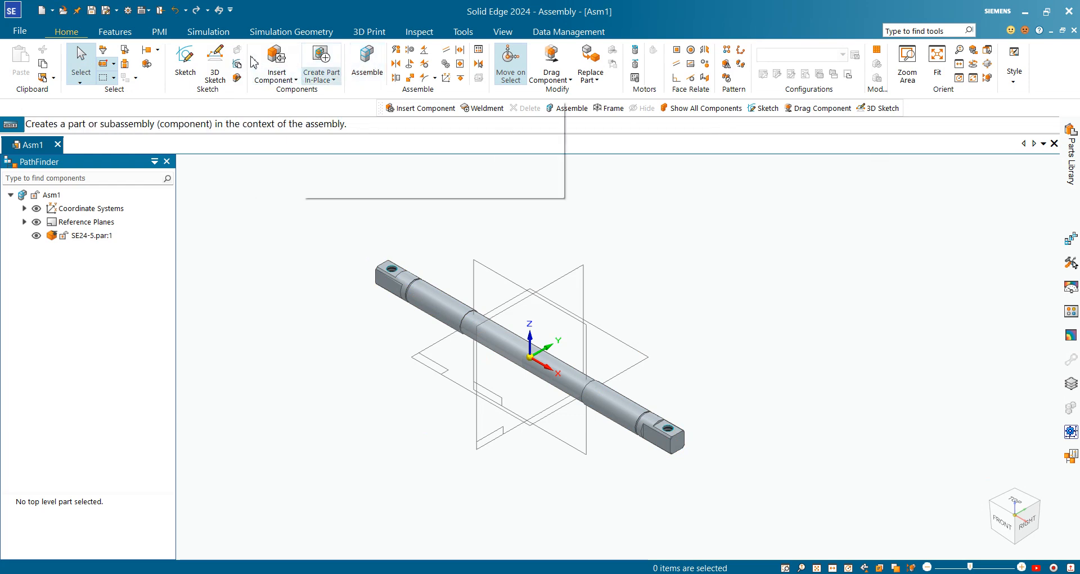
# Insert the part Ball bearing 6004_2RS.par into the assembly near the shaft's end.
pyautogui.click(277, 57)
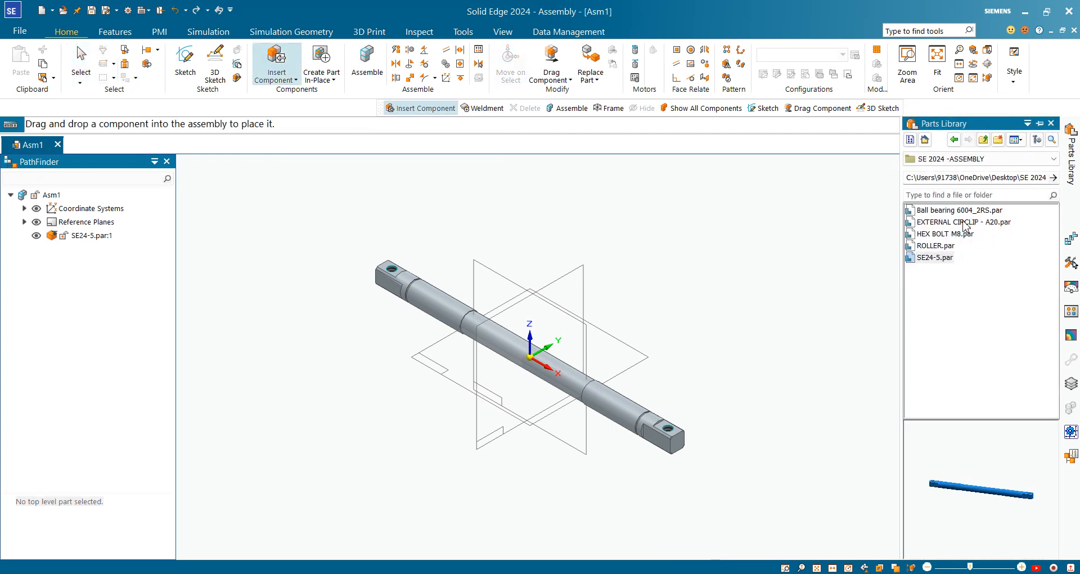
pyautogui.click(934, 246)
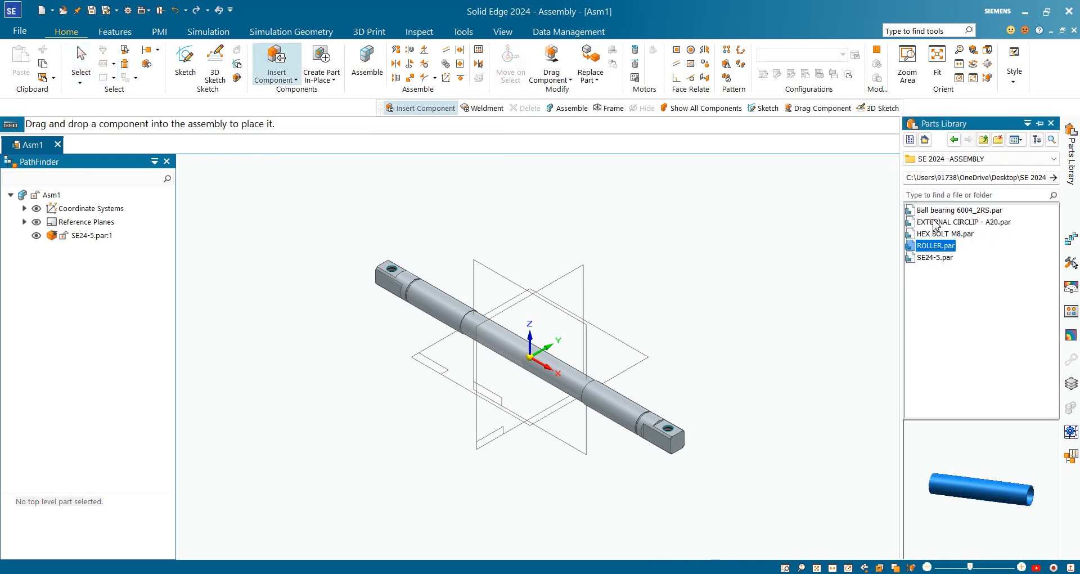
pyautogui.click(934, 220)
pyautogui.click(936, 212)
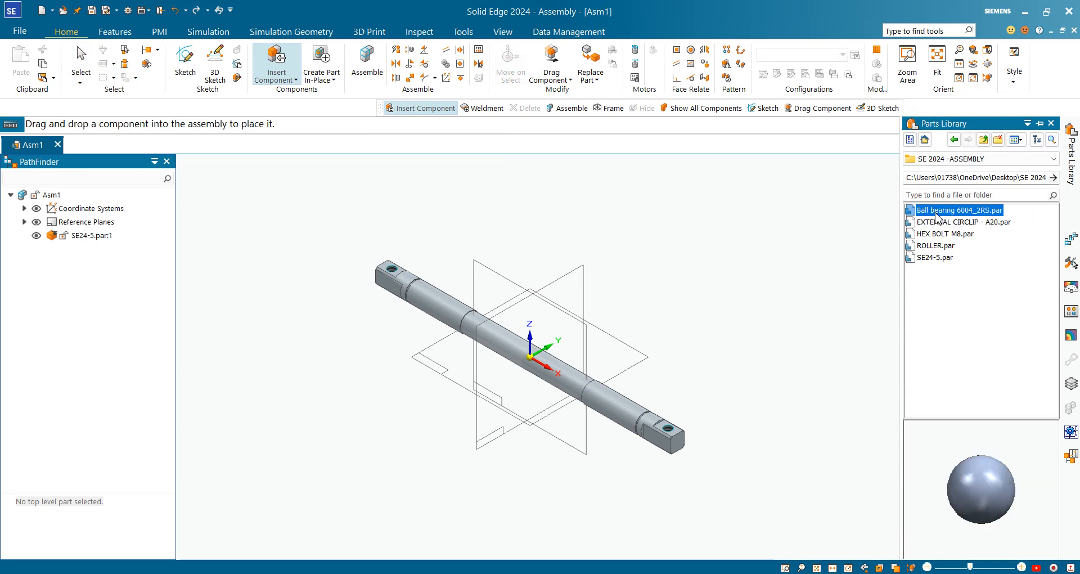
pyautogui.moveTo(937, 217); pyautogui.dragTo(664, 417)
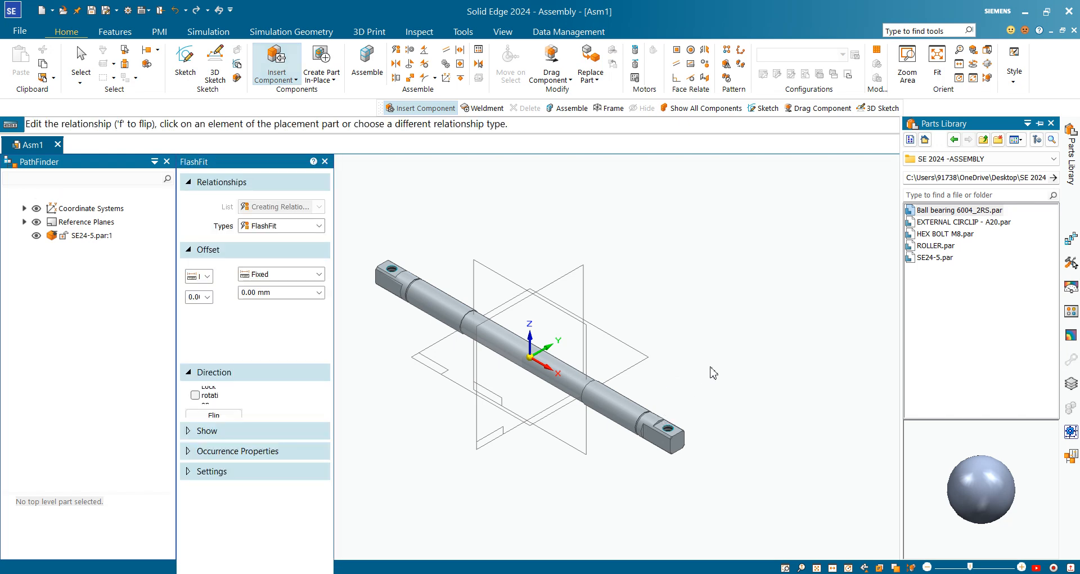
# Align the ball bearing's bore axially with the shaft's cylindrical surface using FlashFit, leaving rotation unlocked.
pyautogui.scroll(5, 670, 383)
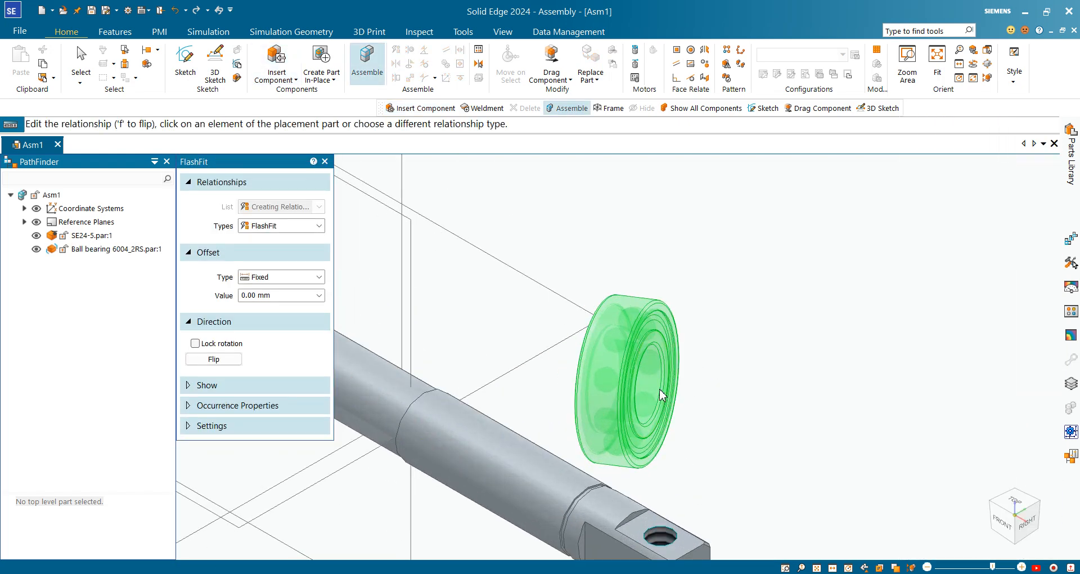
pyautogui.click(654, 387)
pyautogui.scroll(-3, 654, 388)
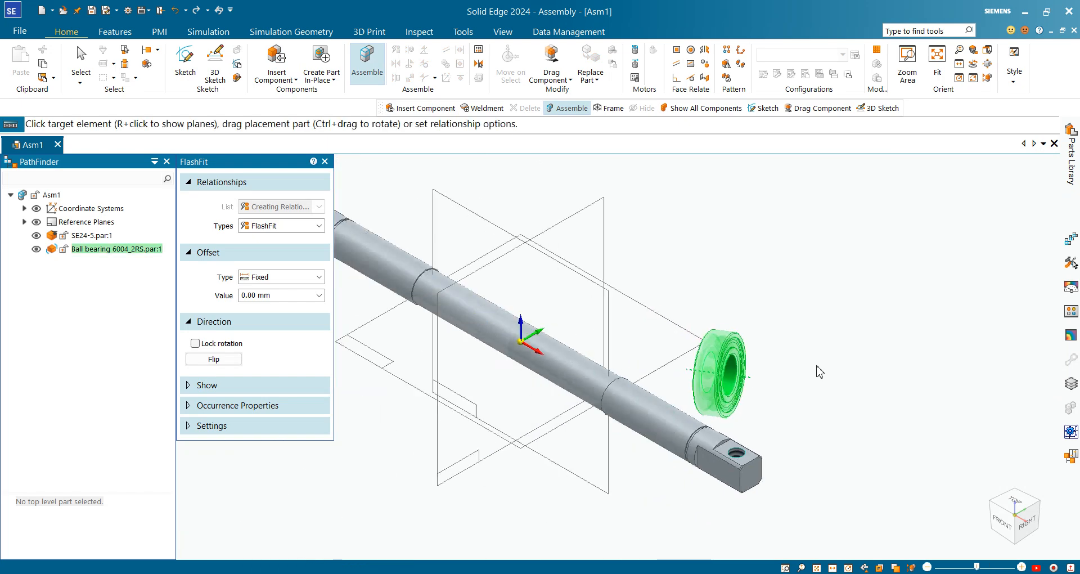
pyautogui.click(683, 433)
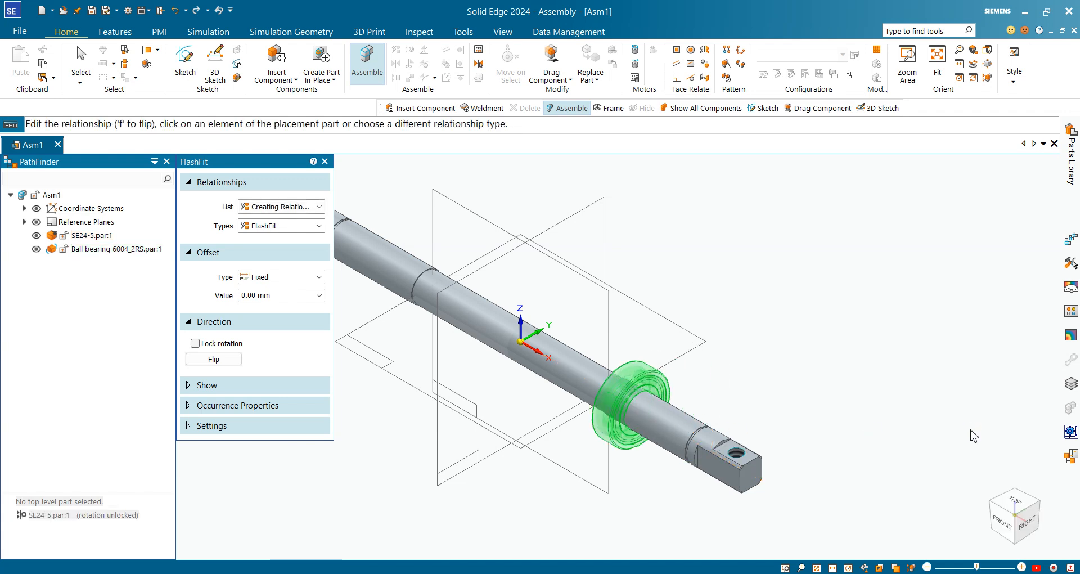
# Mate the bearing's inner ring face to the groove's side face near the shaft end with a fixed 0.00 mm offset and finish the placement.
pyautogui.scroll(3, 678, 426)
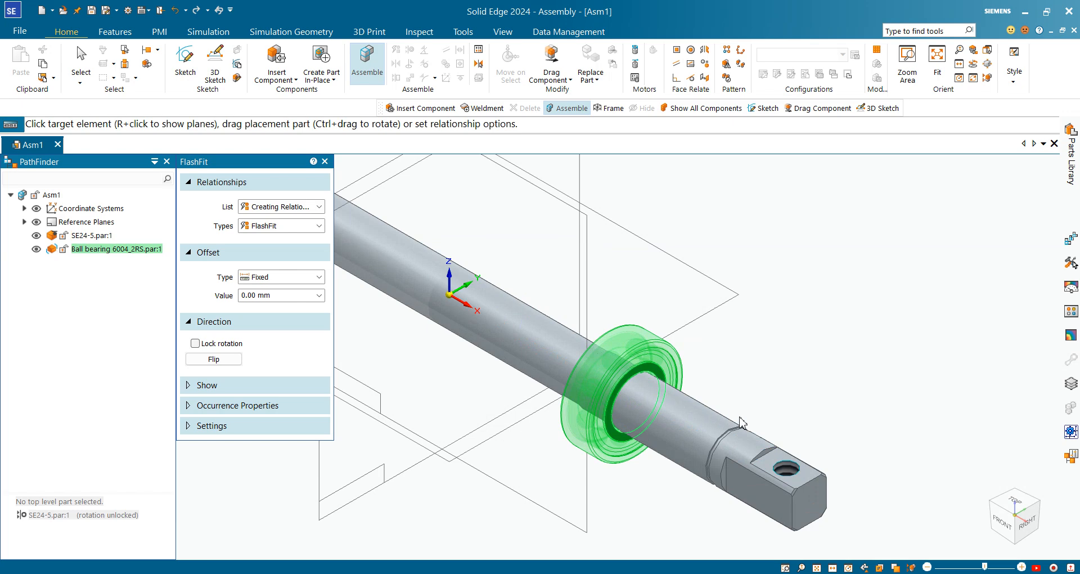
pyautogui.scroll(5, 740, 422)
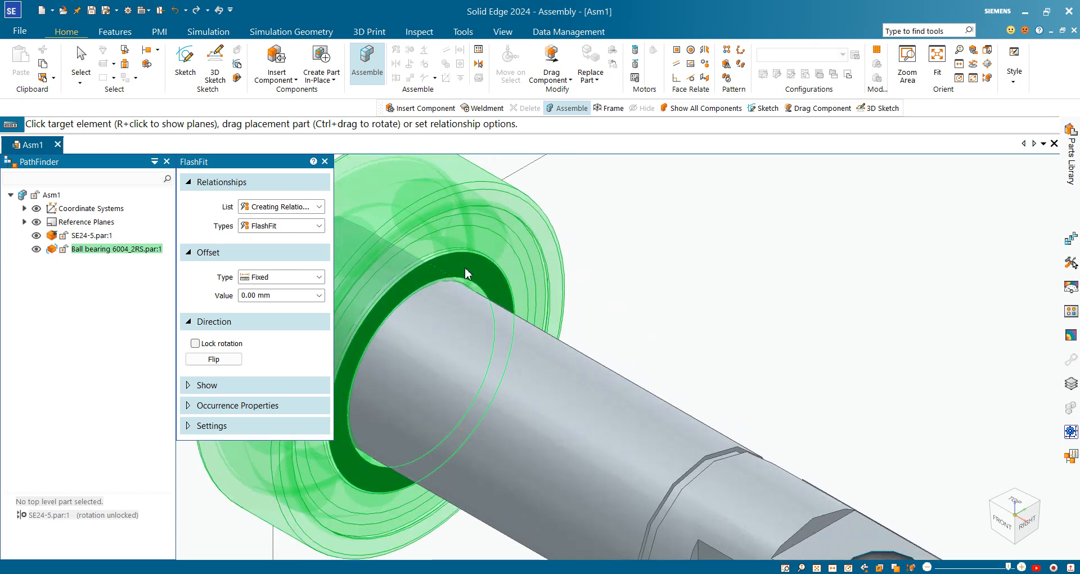
pyautogui.scroll(5, 722, 453)
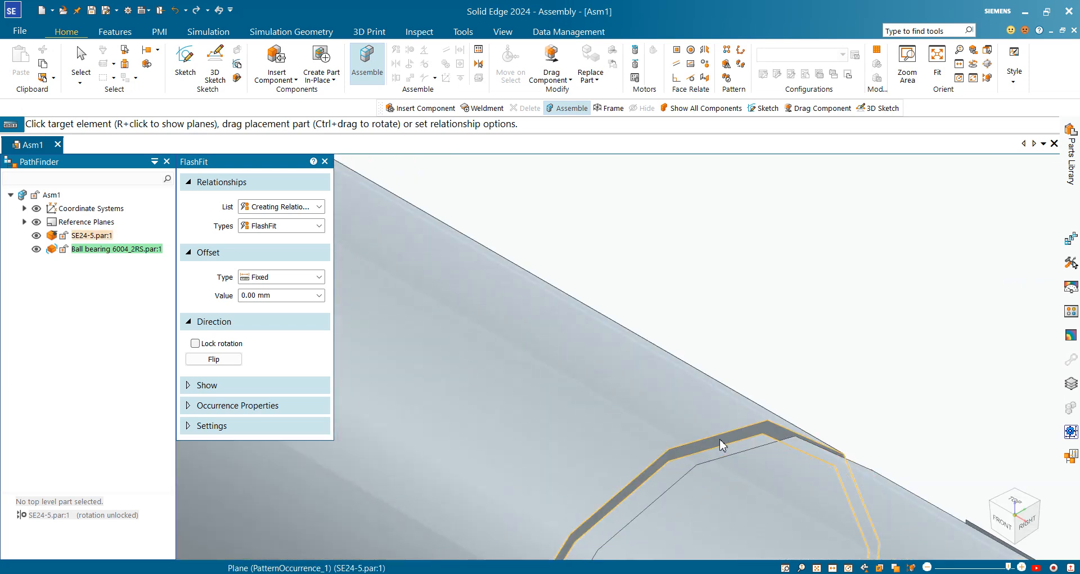
pyautogui.click(726, 440)
pyautogui.scroll(-10, 718, 333)
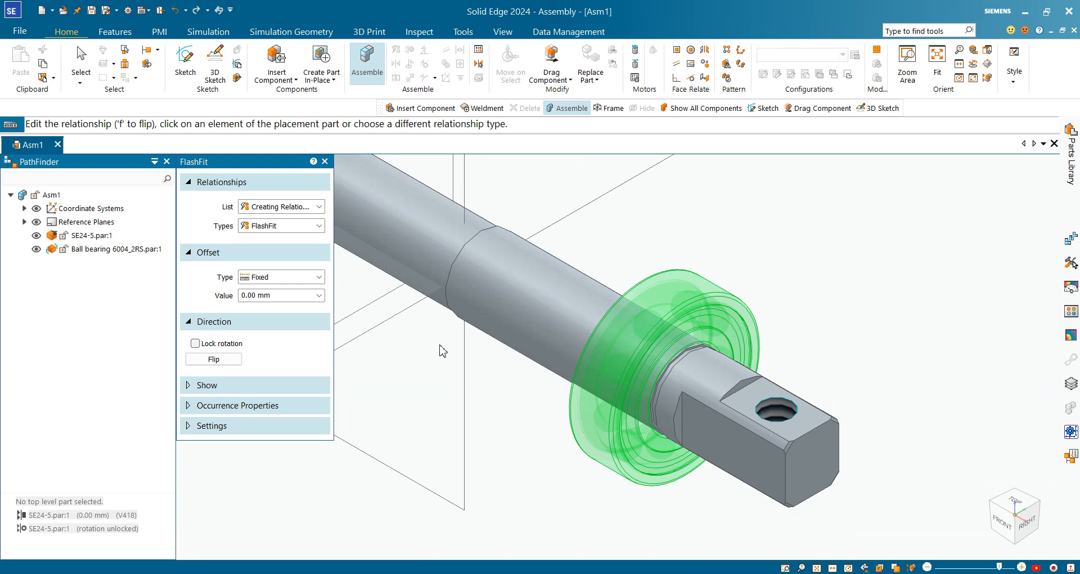
pyautogui.rightClick(730, 242)
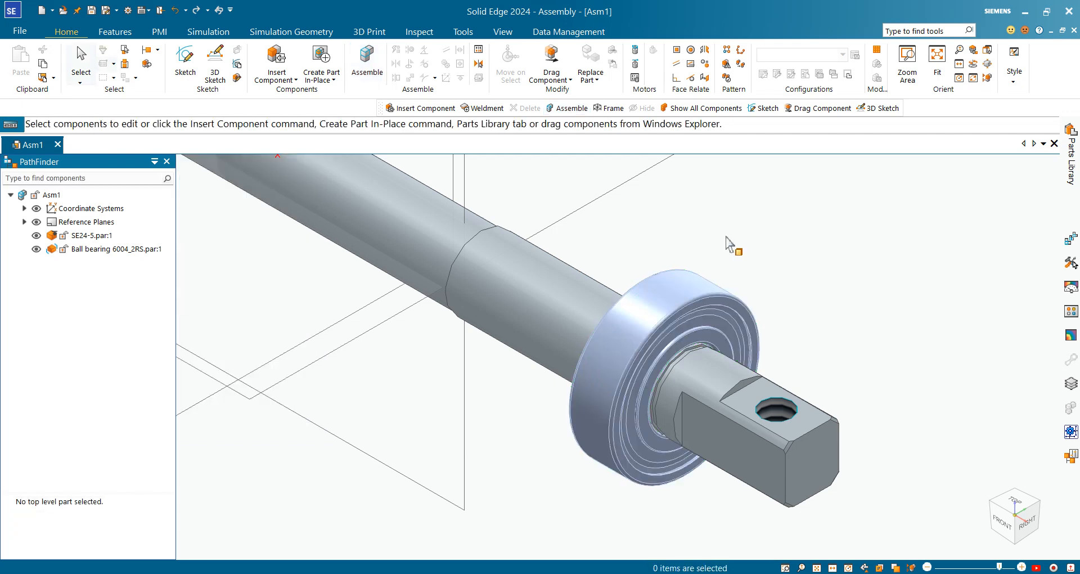
# Examine the ball bearing's seating on the shaft, its positioning status and the relationships that hold it.
pyautogui.scroll(-2, 776, 297)
pyautogui.scroll(-2, 838, 293)
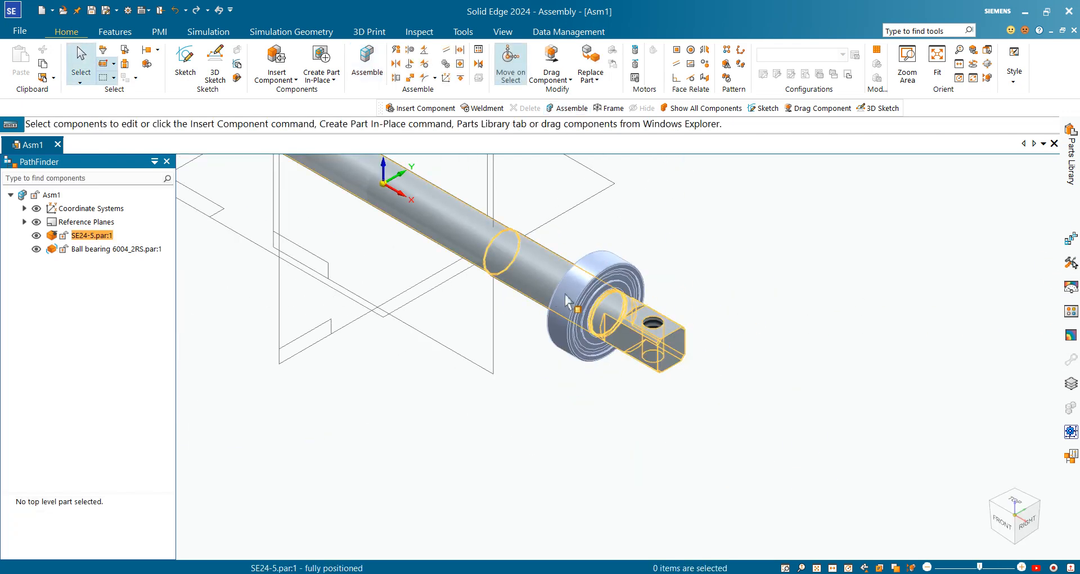
pyautogui.scroll(4, 554, 282)
pyautogui.scroll(-4, 546, 236)
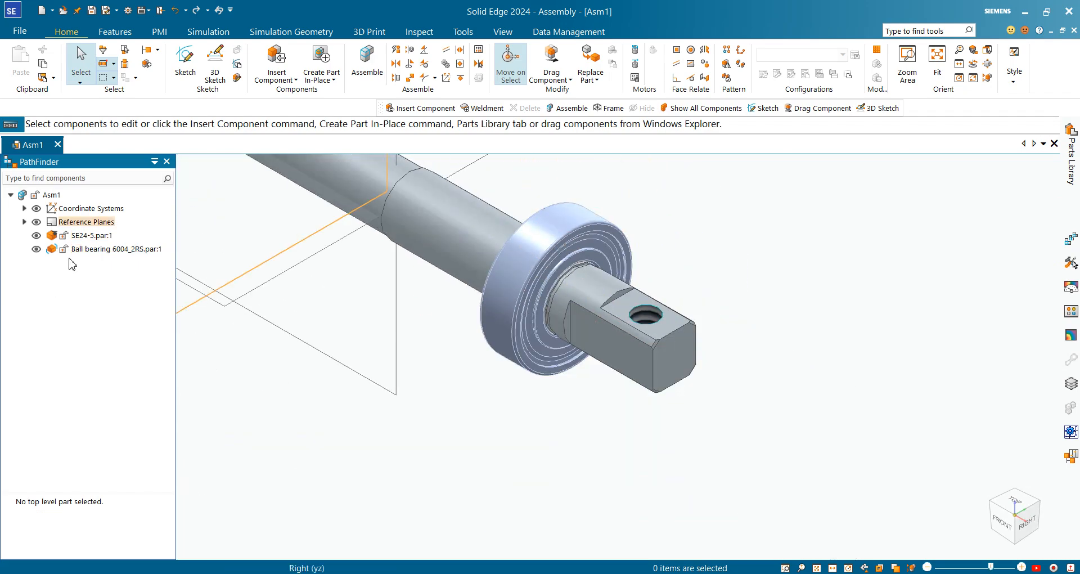
pyautogui.moveTo(55, 259)
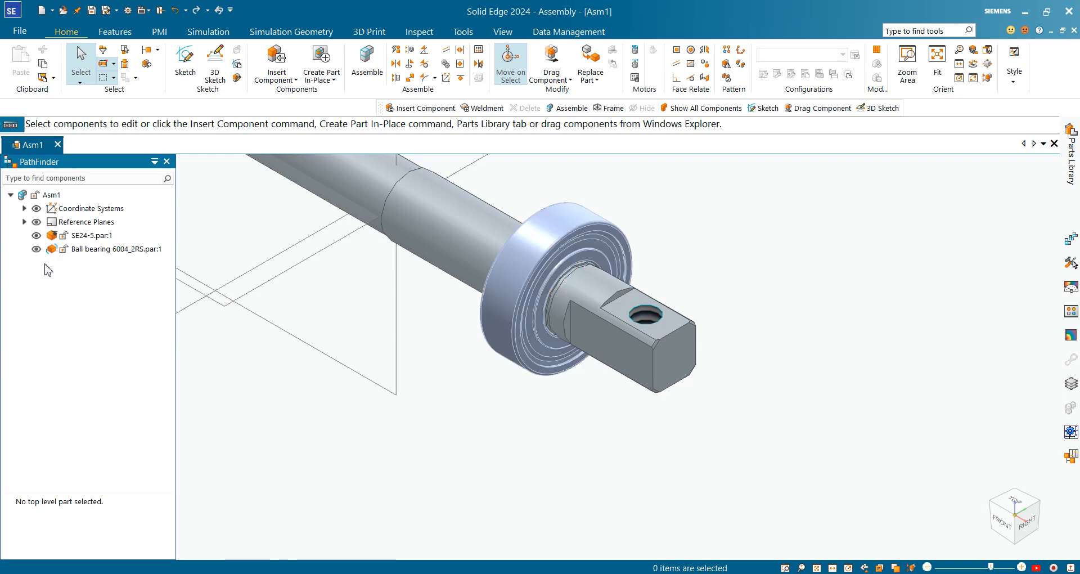
pyautogui.click(111, 249)
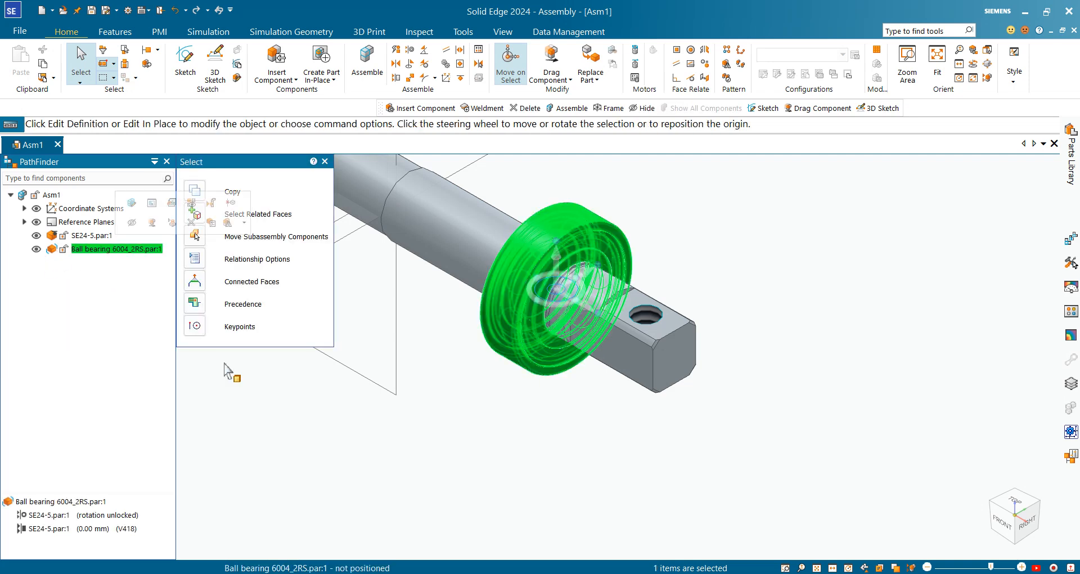
pyautogui.click(250, 419)
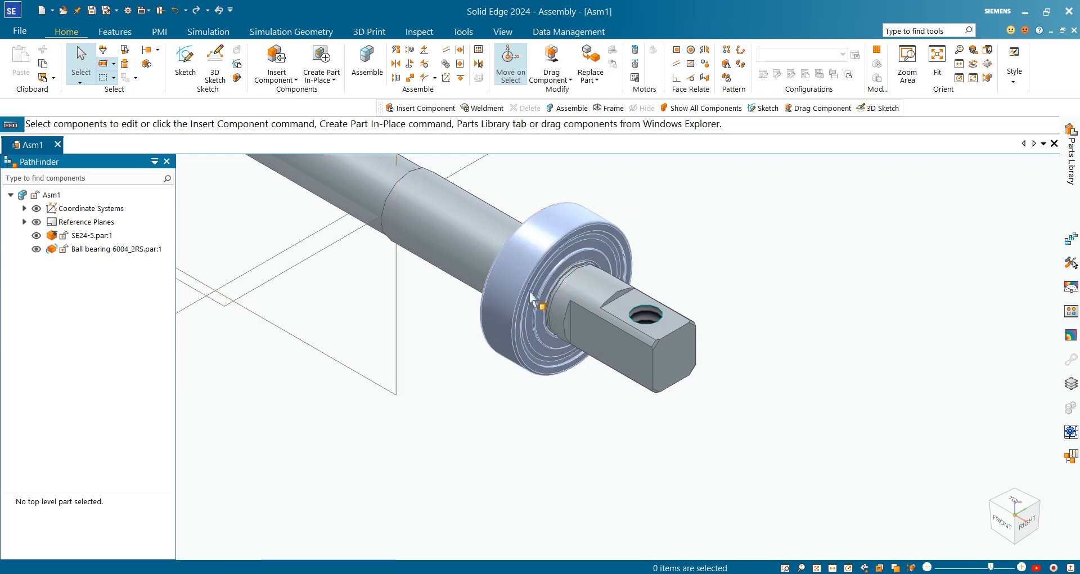
pyautogui.click(572, 229)
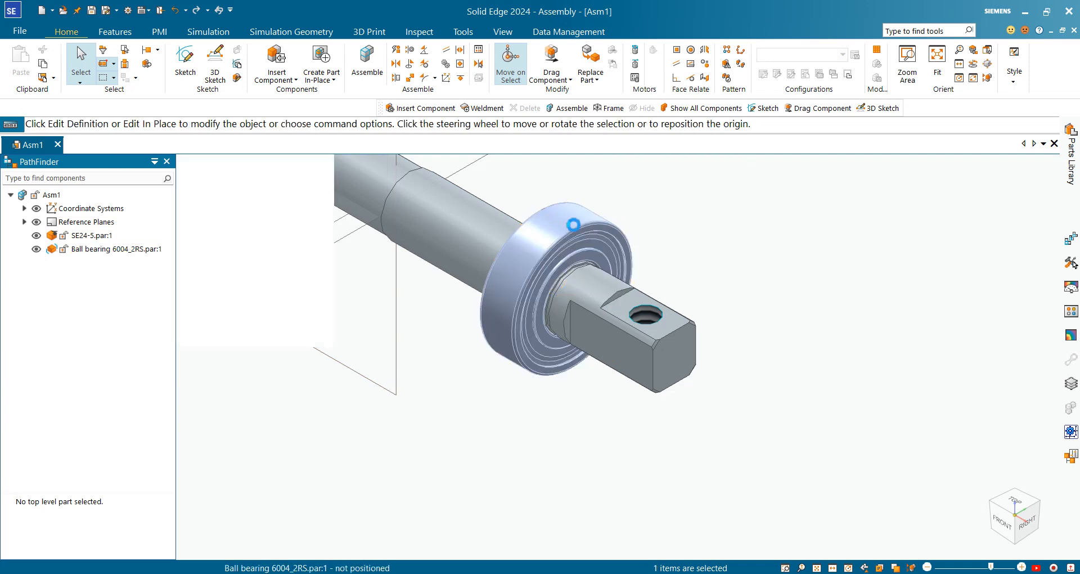
pyautogui.click(514, 429)
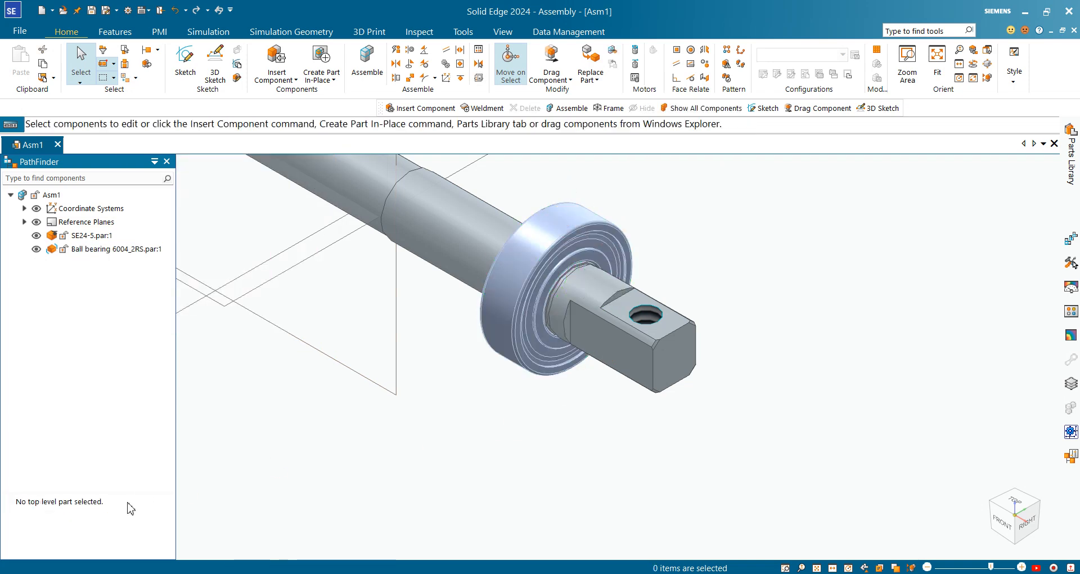
pyautogui.click(87, 253)
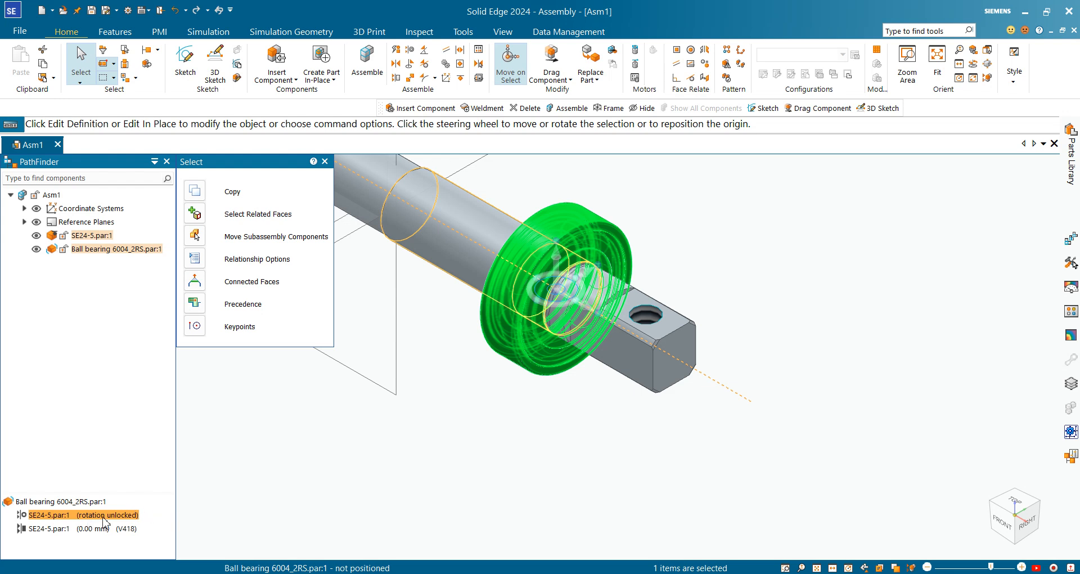
# Lock the rotation in the first ball bearing's axial align relationship with the shaft.
pyautogui.click(104, 515)
pyautogui.click(102, 528)
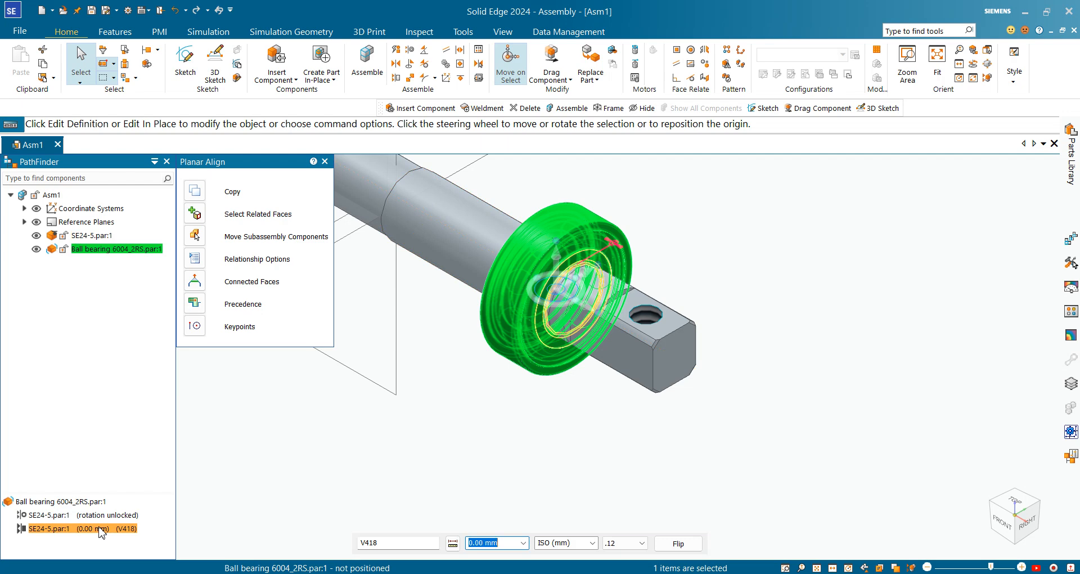
pyautogui.scroll(4, 573, 242)
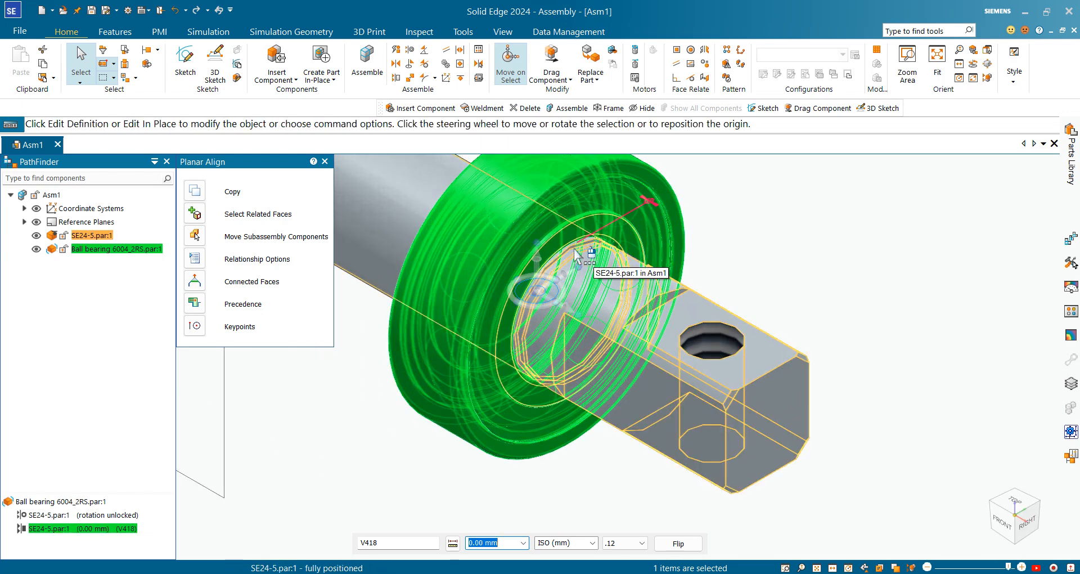
pyautogui.scroll(-3, 576, 249)
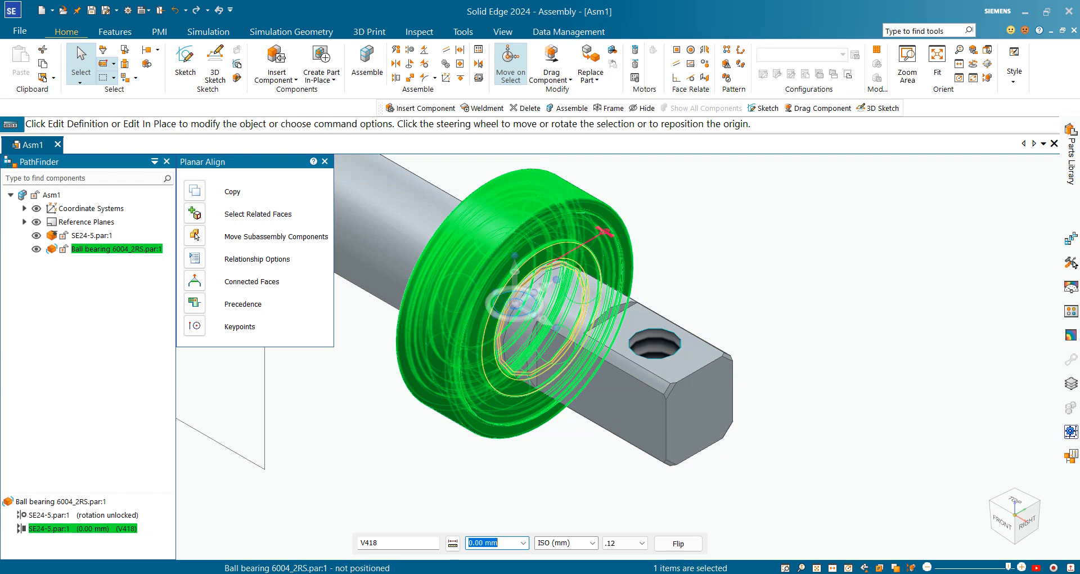
pyautogui.click(88, 516)
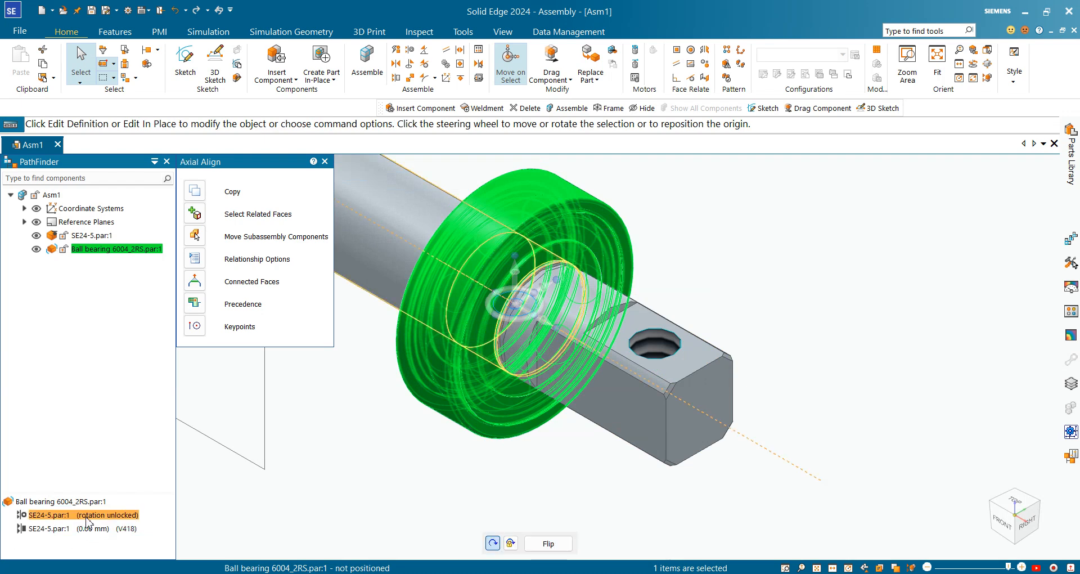
pyautogui.click(510, 544)
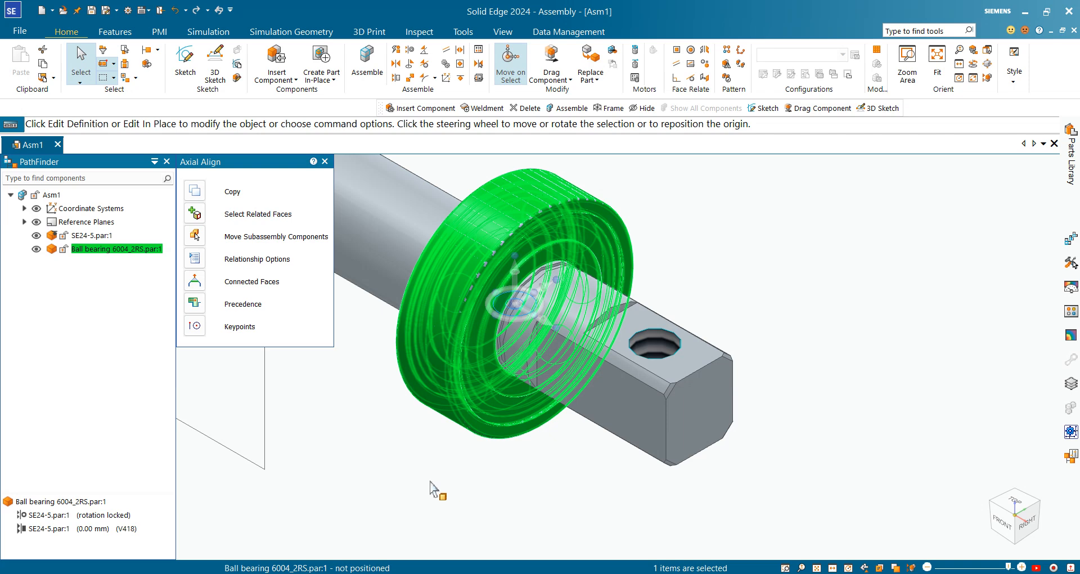
pyautogui.rightClick(350, 462)
pyautogui.click(318, 360)
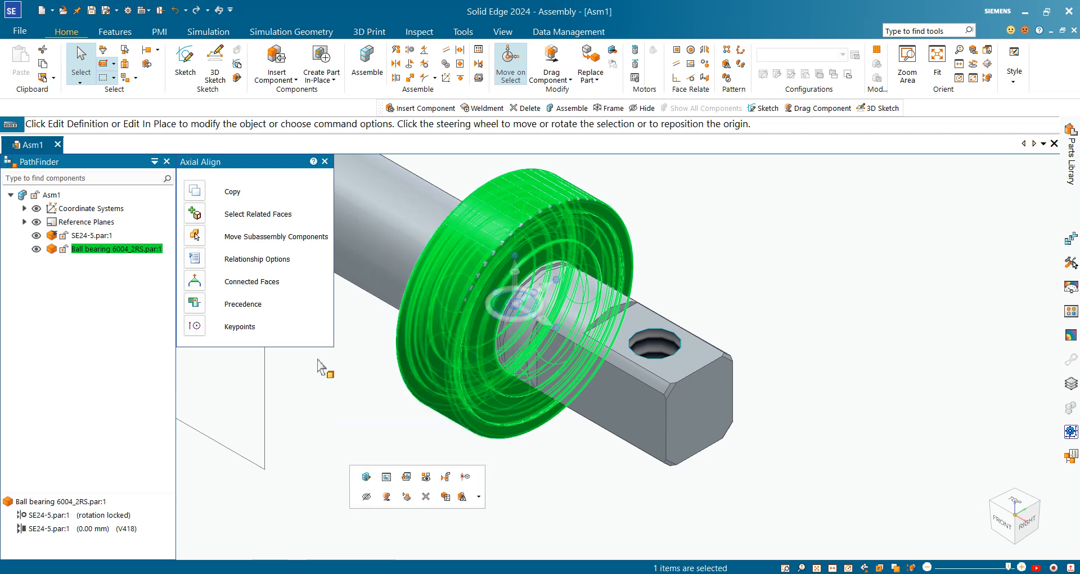
pyautogui.click(310, 422)
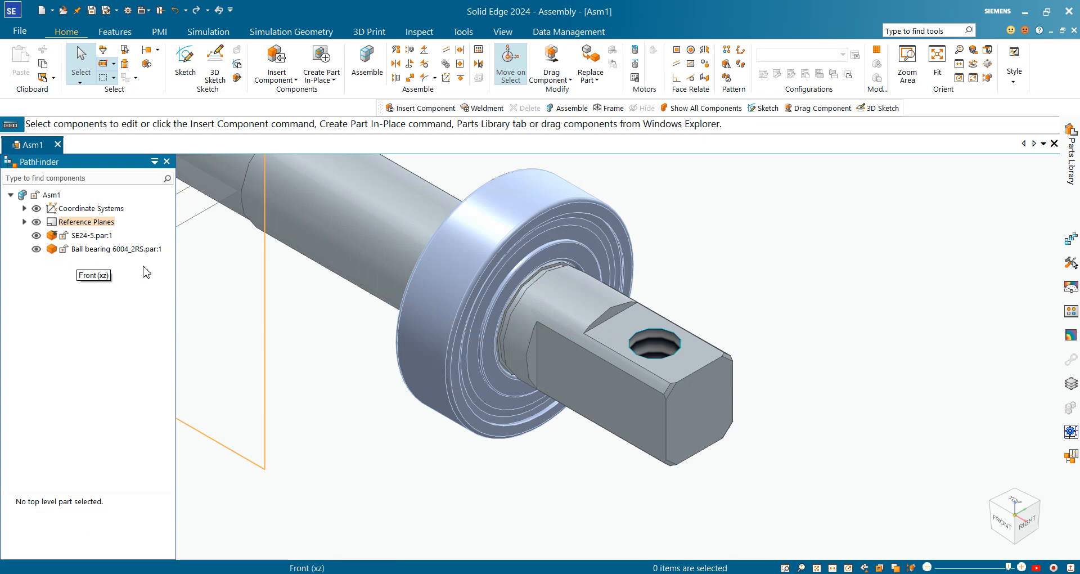
# Insert a second Ball bearing 6004_2RS.par into the assembly, in free space beside the shaft.
pyautogui.scroll(-5, 957, 411)
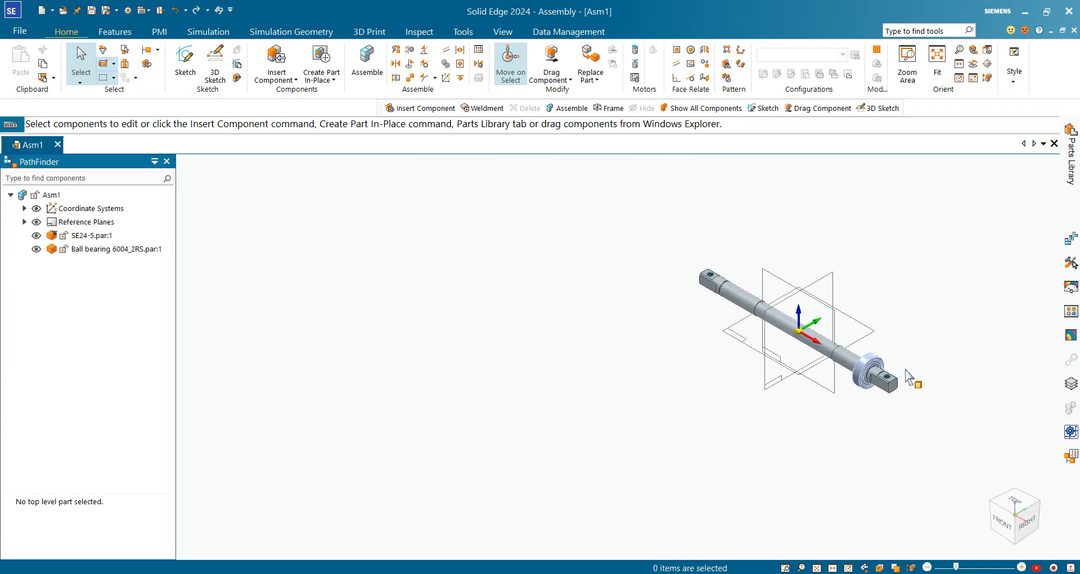
pyautogui.hotkey('ctrl', 'f')
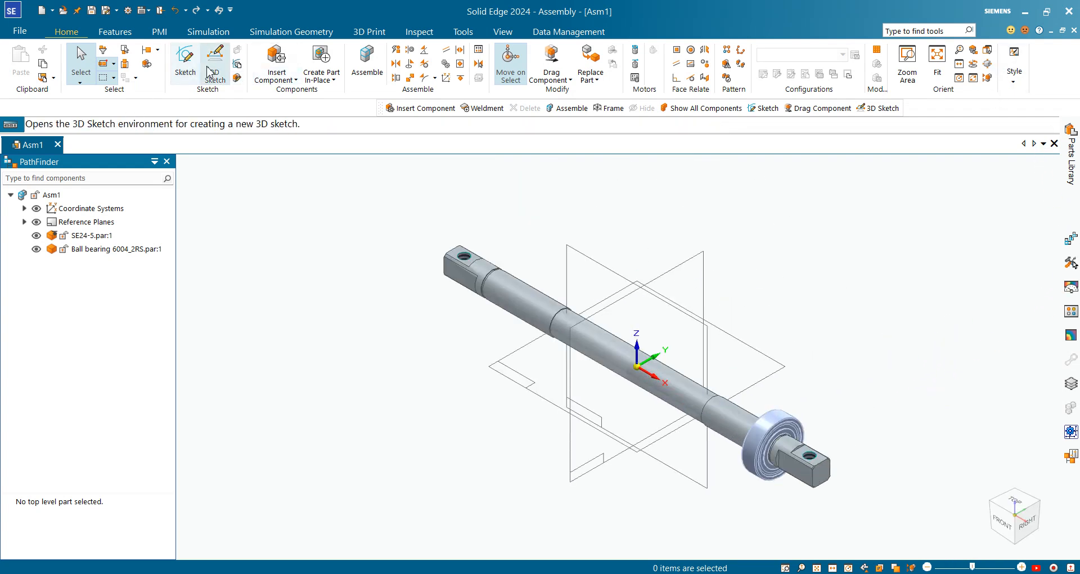
pyautogui.click(279, 69)
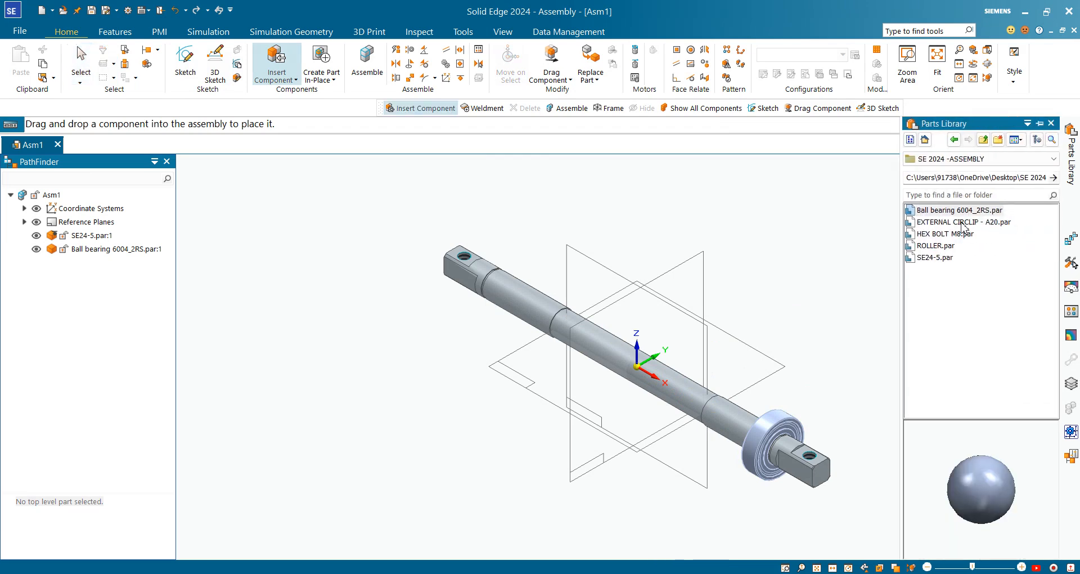
pyautogui.moveTo(952, 211); pyautogui.dragTo(774, 321)
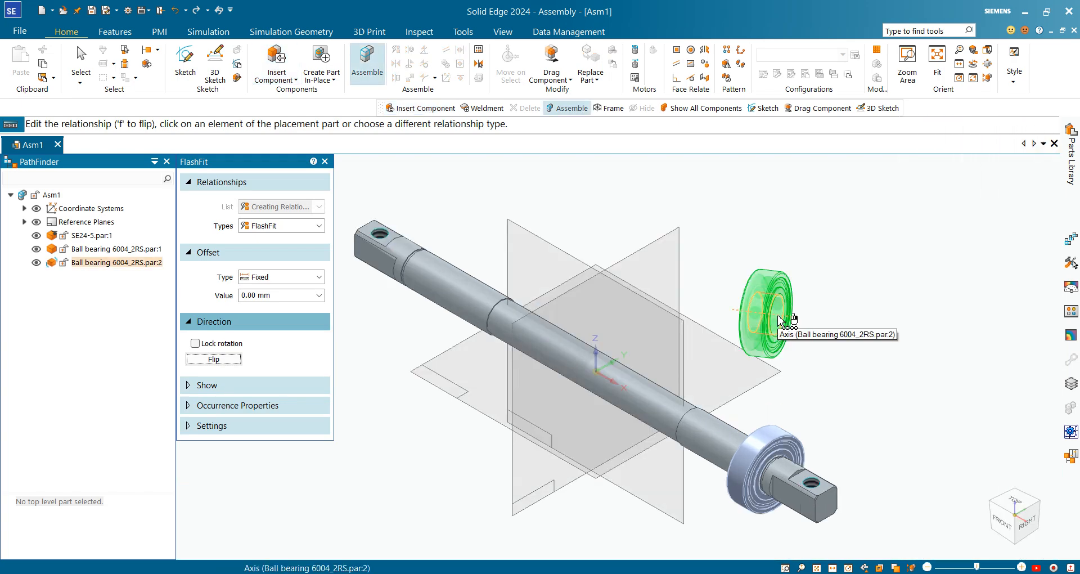
# Align the second bearing's axis with the shaft's cylindrical surface using FlashFit, and lock its rotation.
pyautogui.click(780, 319)
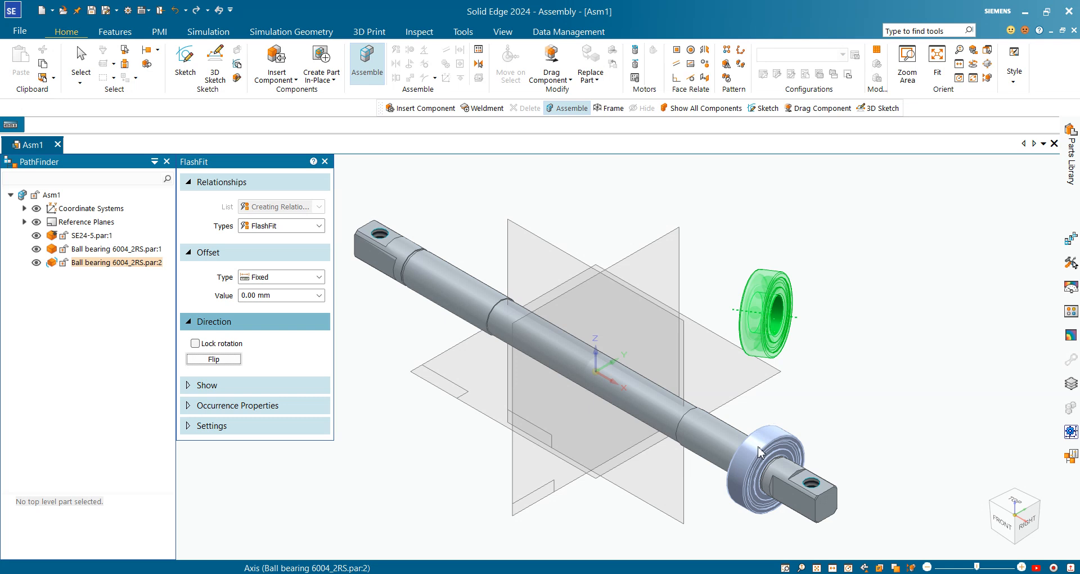
pyautogui.click(713, 437)
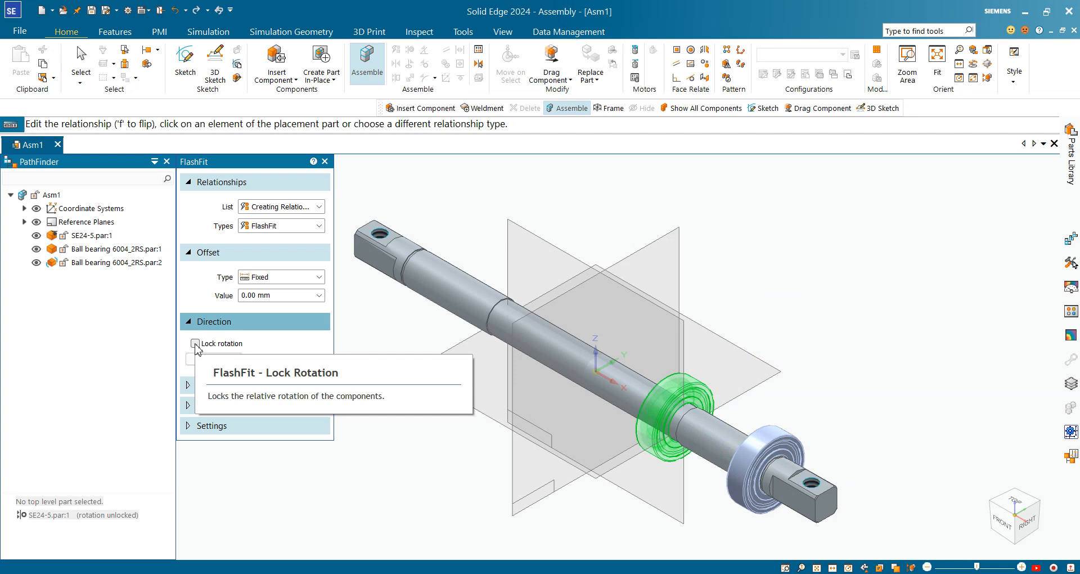
pyautogui.click(195, 344)
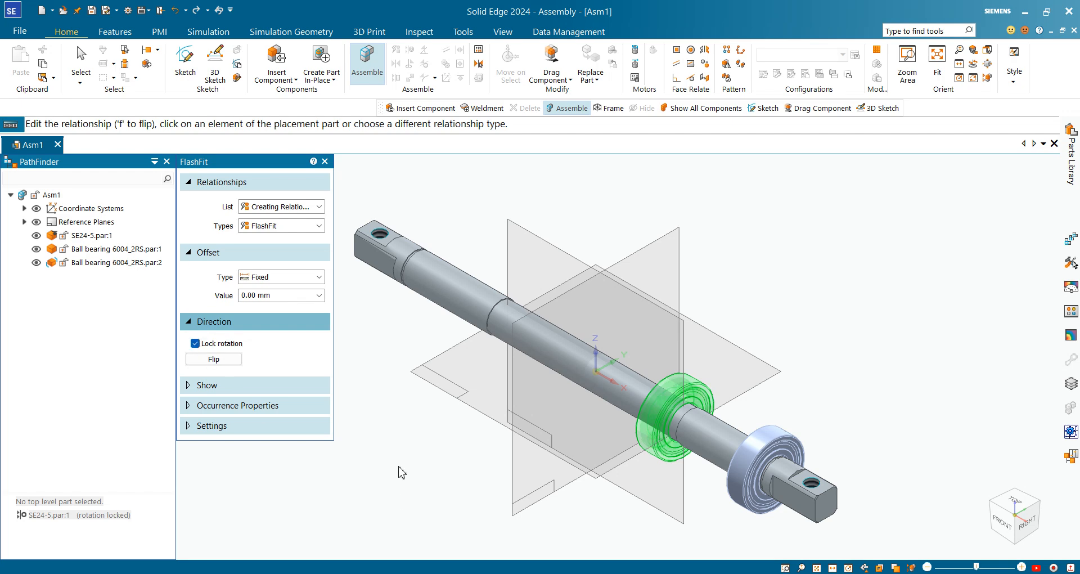
pyautogui.press('Escape')
# Mate the second bearing's inner ring side face to the facing side of the first bearing with a fixed 0.00 mm offset.
pyautogui.scroll(3, 736, 396)
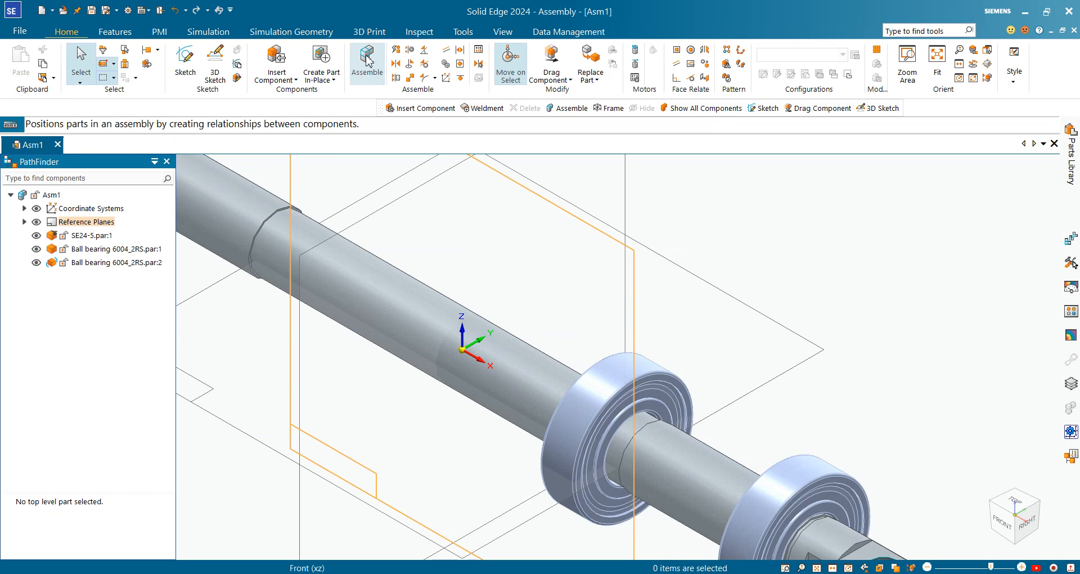
pyautogui.click(368, 62)
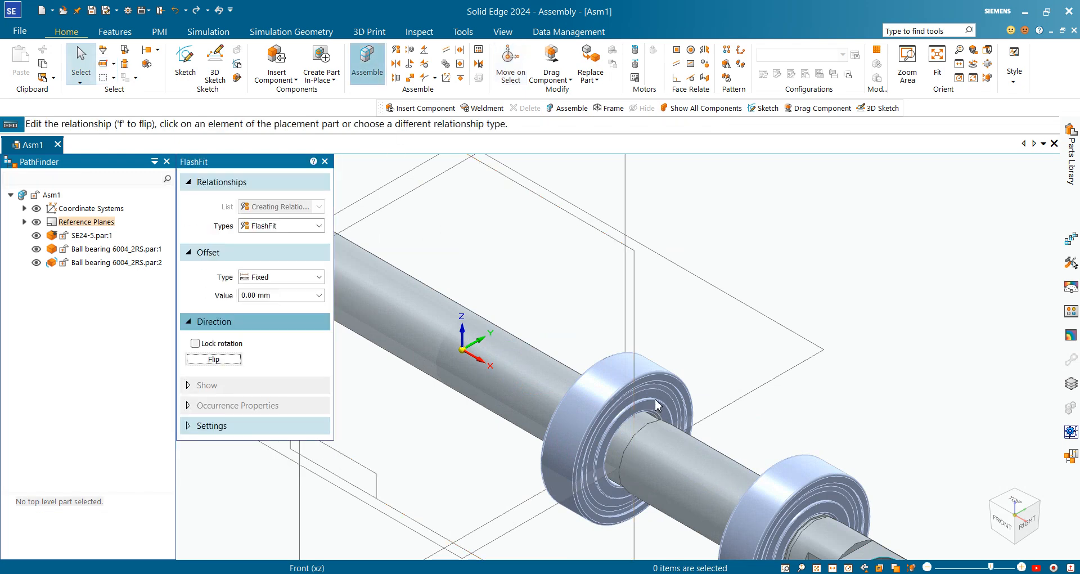
pyautogui.click(657, 421)
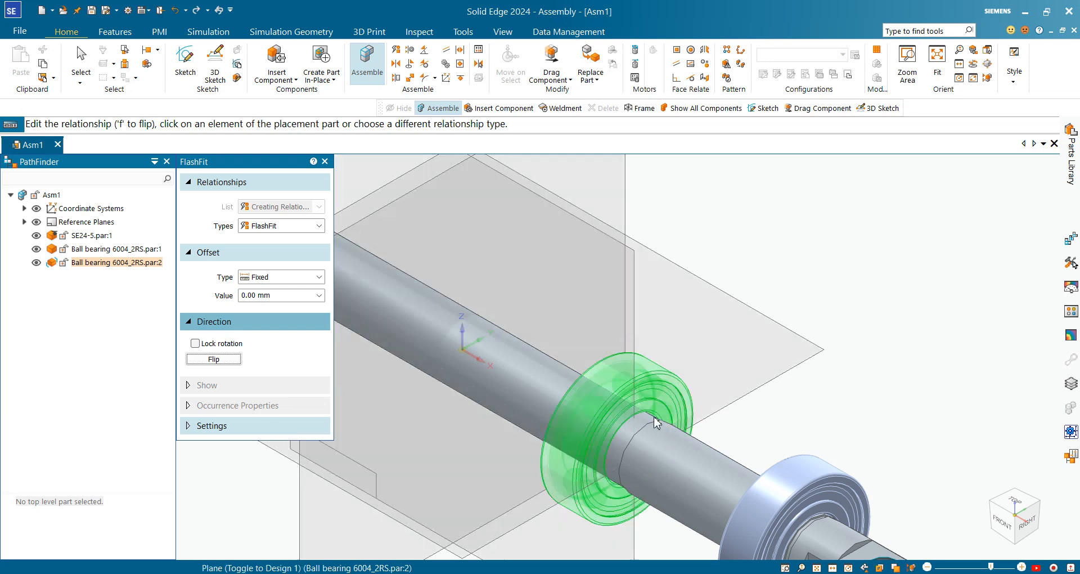
pyautogui.scroll(-3, 754, 401)
pyautogui.moveTo(755, 400); pyautogui.dragTo(806, 431, button='middle')
pyautogui.scroll(3, 800, 458)
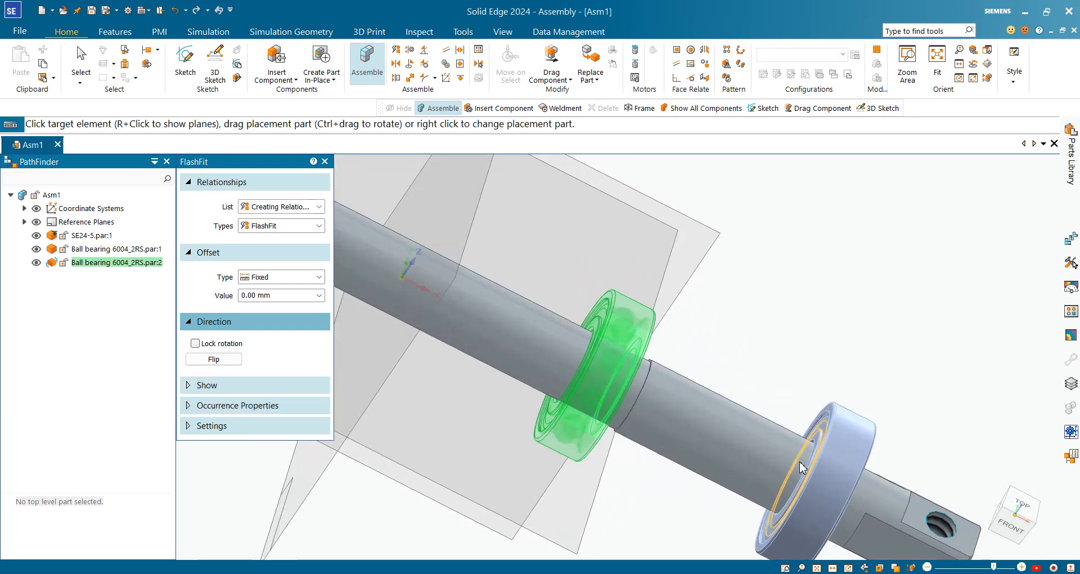
pyautogui.scroll(3, 801, 467)
pyautogui.click(825, 434)
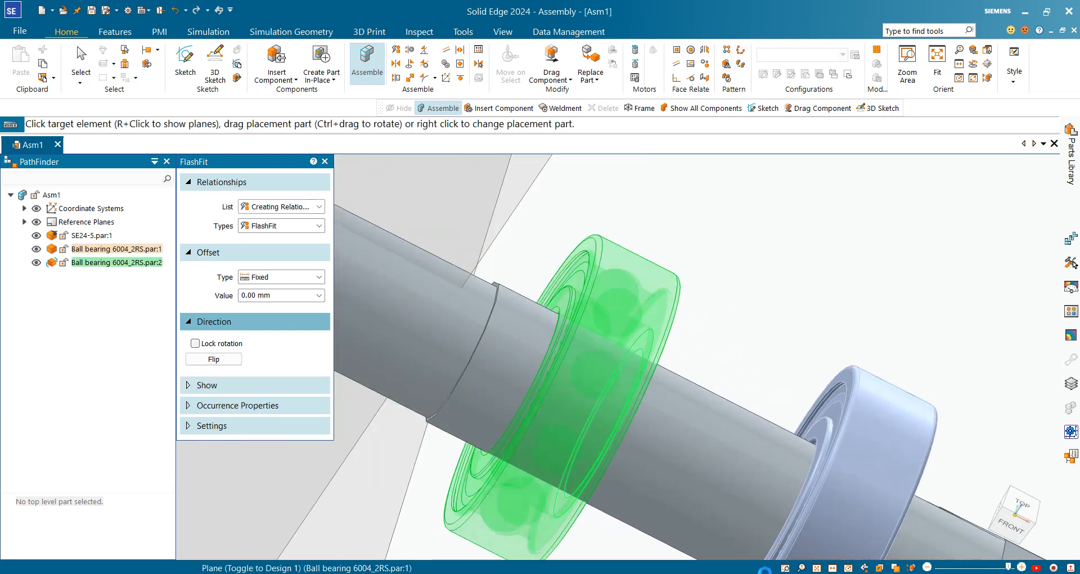
pyautogui.scroll(-5, 649, 361)
pyautogui.moveTo(648, 361); pyautogui.dragTo(611, 351, button='middle')
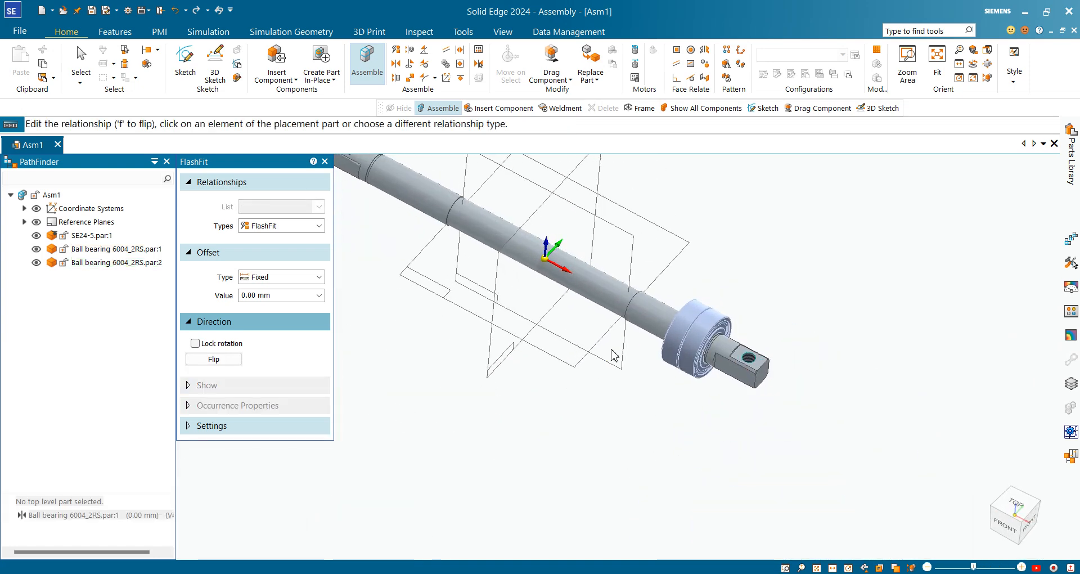
pyautogui.press('Escape')
pyautogui.scroll(-5, 743, 471)
pyautogui.scroll(3, 693, 390)
pyautogui.scroll(1, 693, 390)
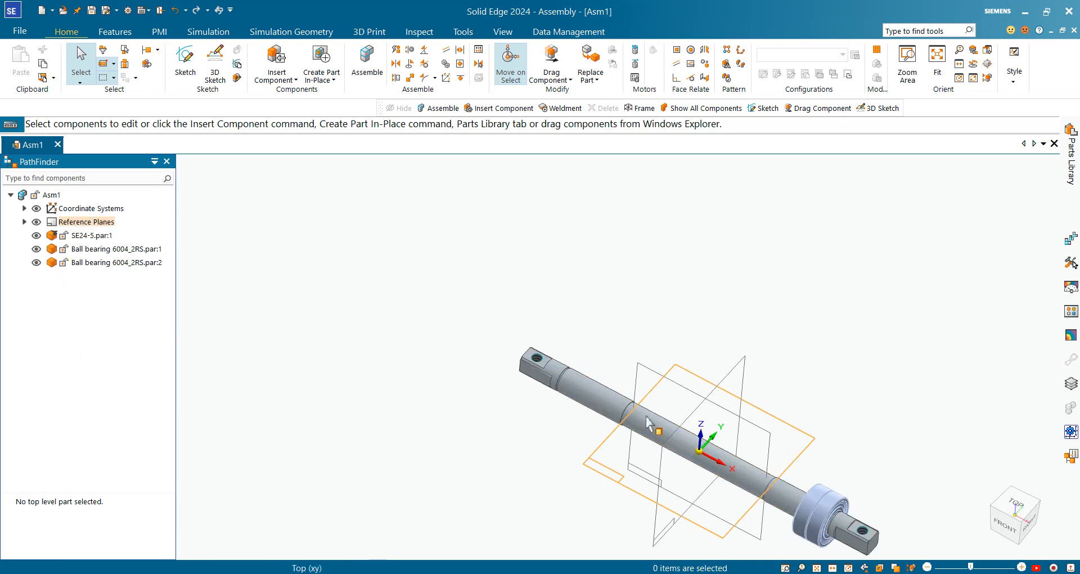
pyautogui.scroll(2, 878, 450)
pyautogui.scroll(-4, 892, 449)
pyautogui.scroll(3, 891, 444)
pyautogui.scroll(-2, 482, 439)
pyautogui.scroll(-3, 349, 408)
pyautogui.scroll(3, 668, 489)
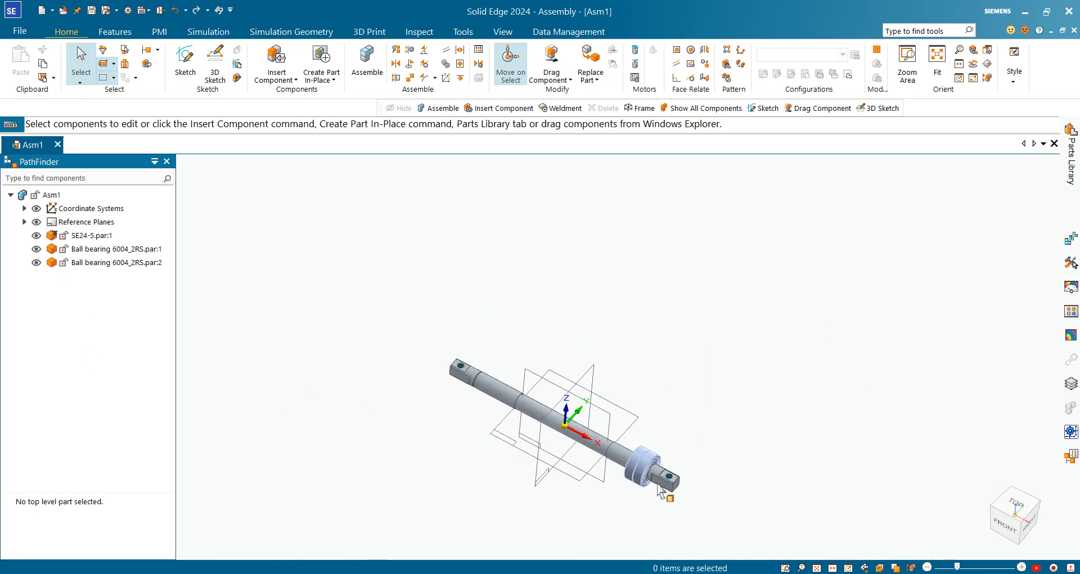
# Insert a third Ball bearing 6004_2RS.par into the assembly near the shaft's opposite, still empty end.
pyautogui.scroll(4, 363, 488)
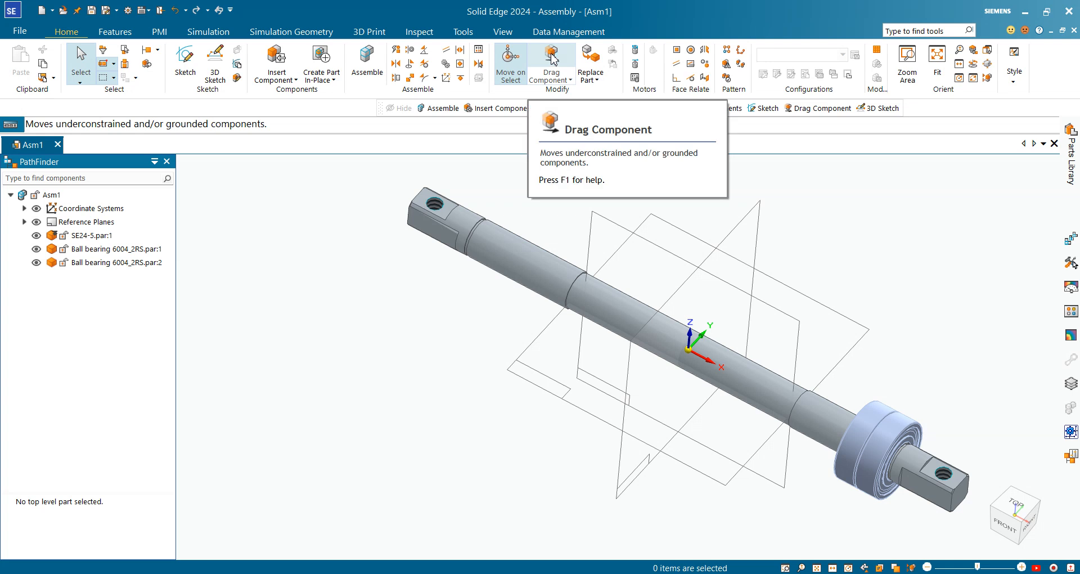
pyautogui.click(276, 60)
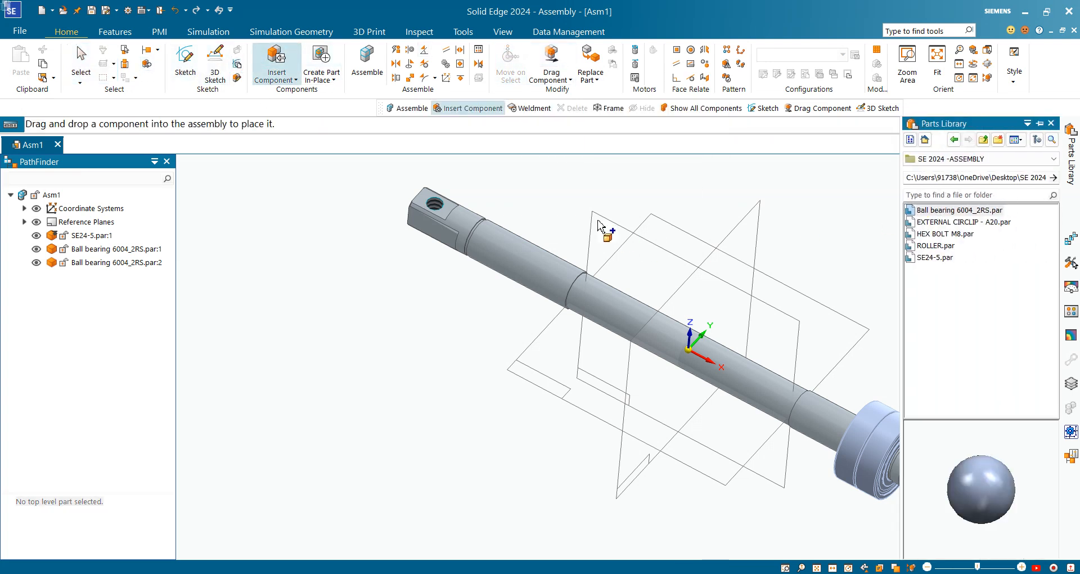
pyautogui.moveTo(407, 287); pyautogui.dragTo(390, 337)
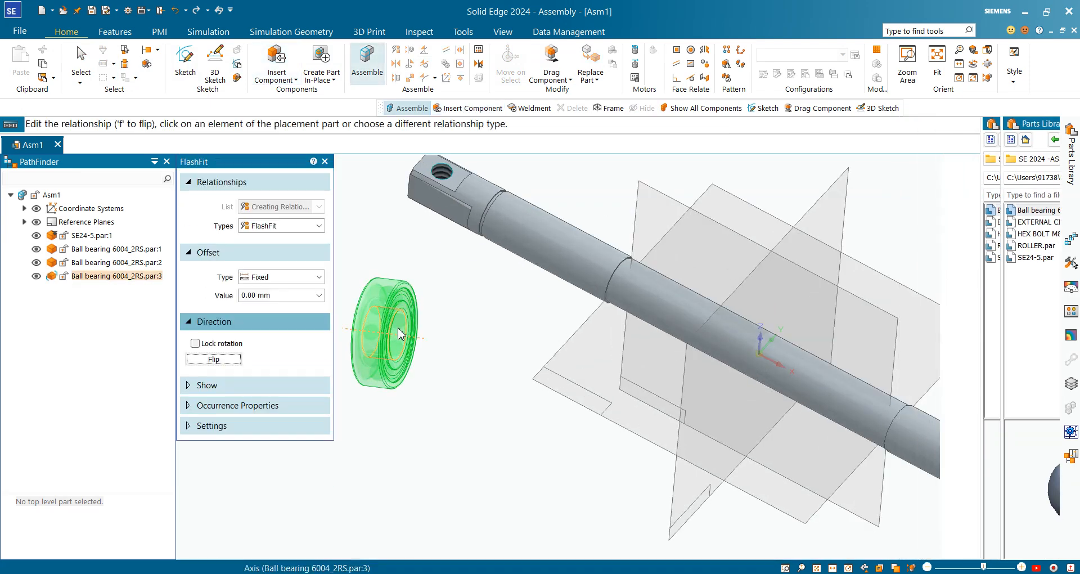
# Align the third bearing's axis with the shaft's cylindrical surface using FlashFit, leaving rotation unlocked.
pyautogui.click(409, 338)
pyautogui.click(527, 276)
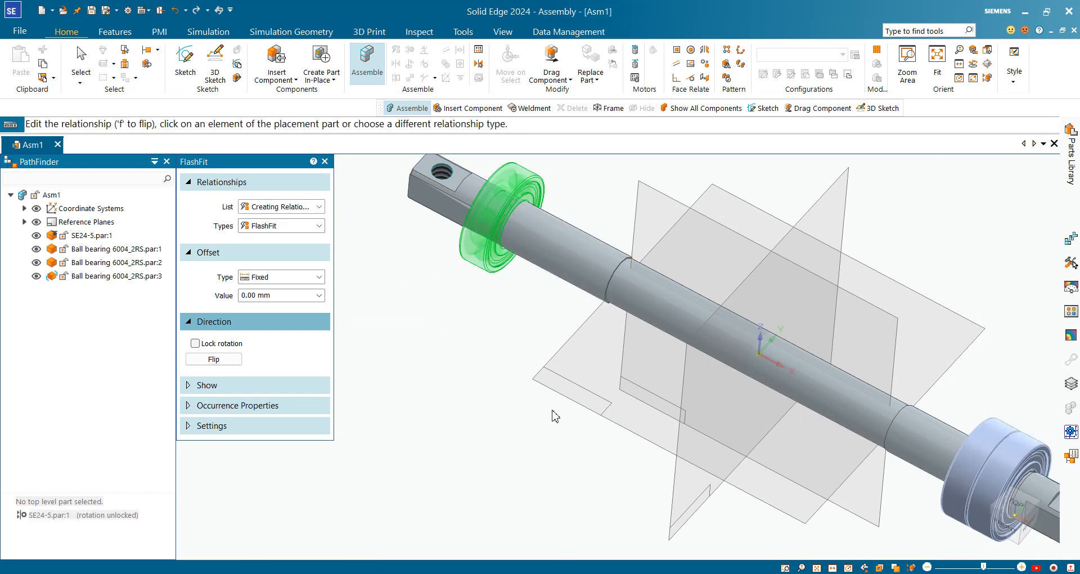
pyautogui.press('Escape')
# Lock the rotation in the third ball bearing's axial align relationship with the shaft.
pyautogui.moveTo(498, 211); pyautogui.dragTo(585, 290, button='middle')
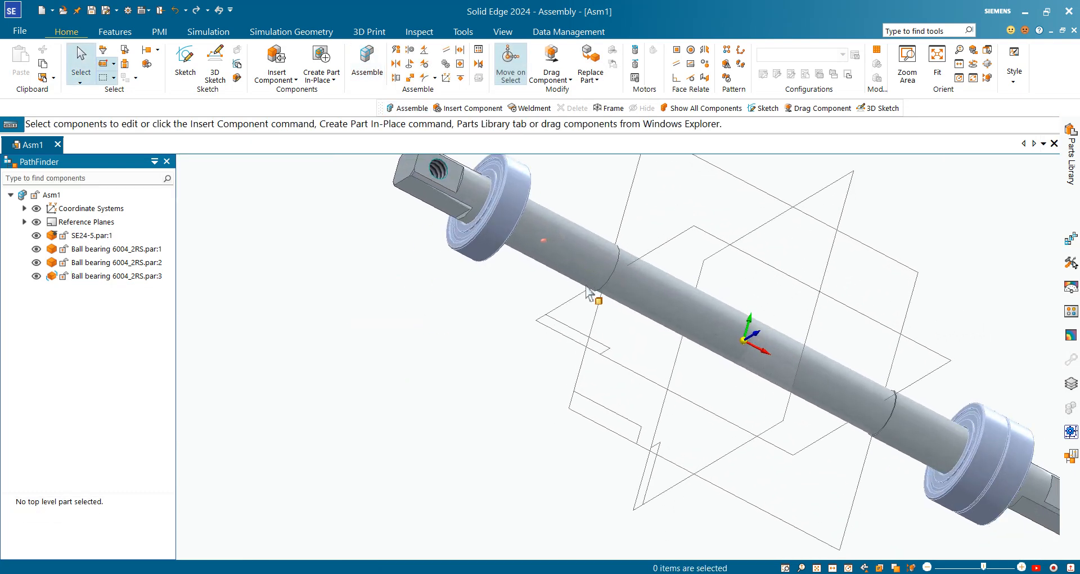
pyautogui.scroll(5, 496, 221)
pyautogui.scroll(-6, 511, 332)
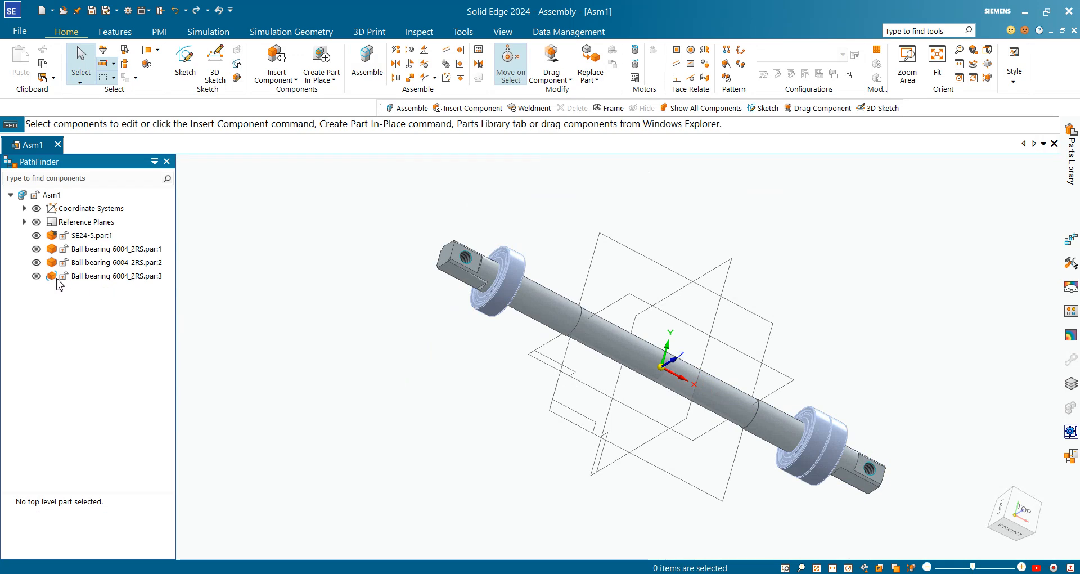
pyautogui.click(100, 278)
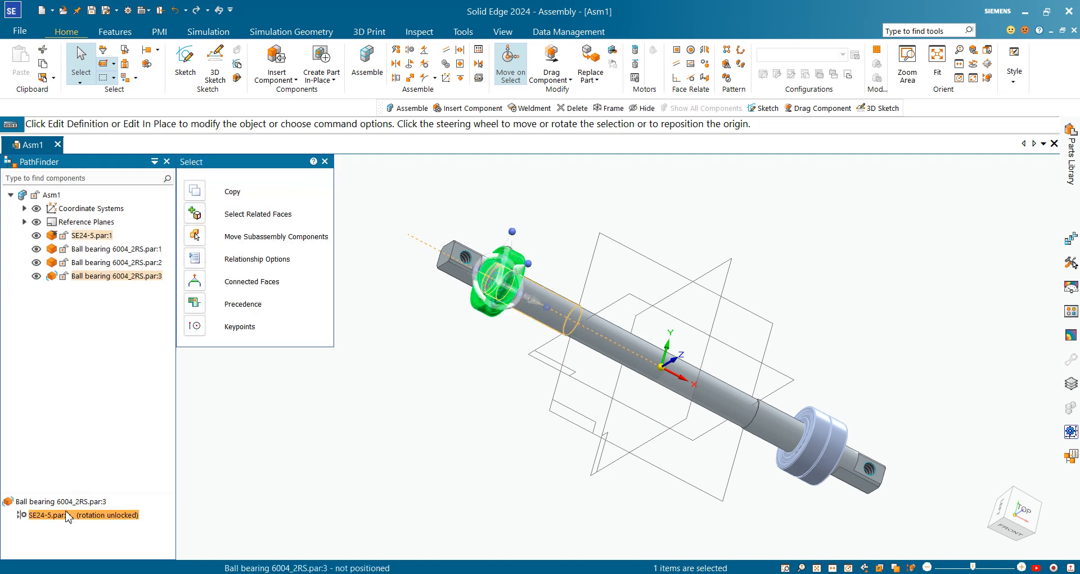
pyautogui.click(66, 515)
pyautogui.rightClick(64, 517)
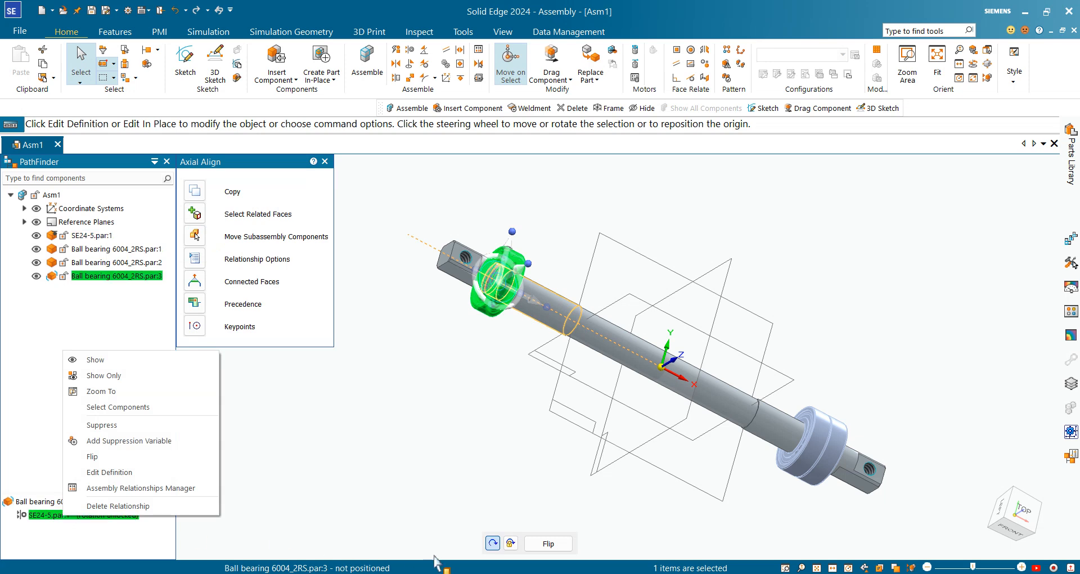
pyautogui.click(511, 543)
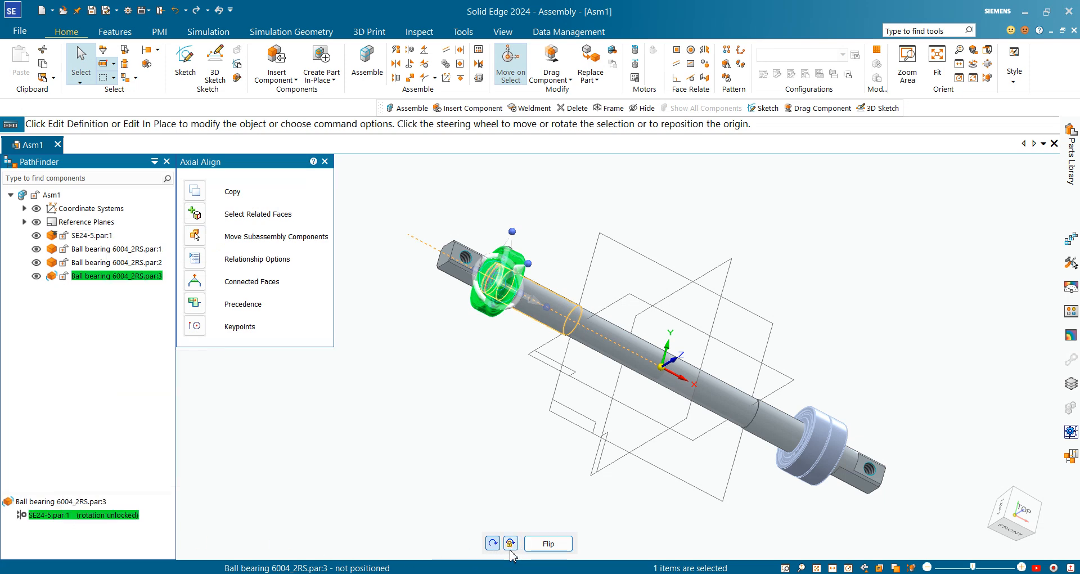
pyautogui.click(287, 453)
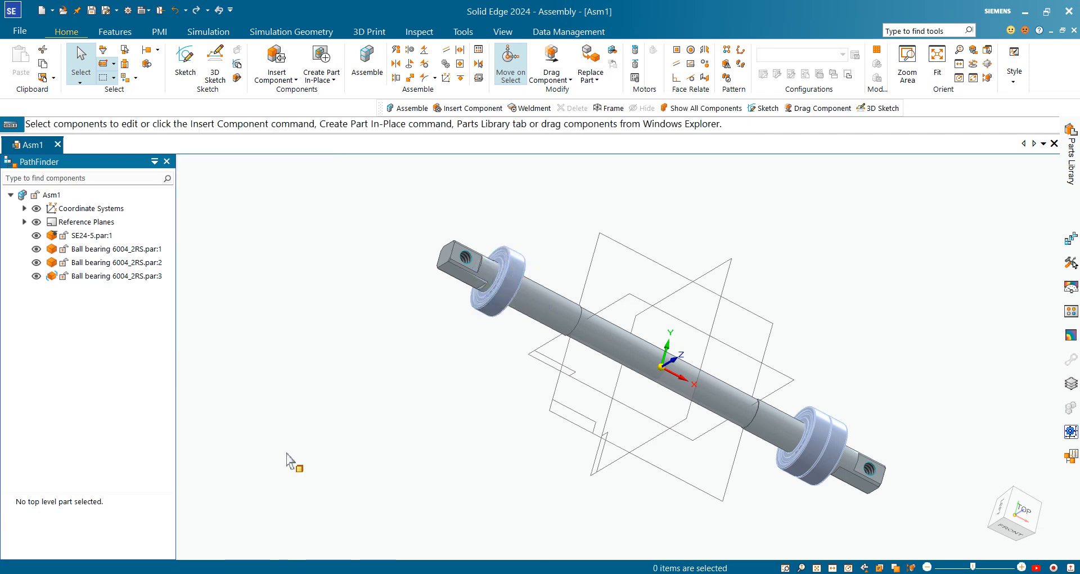
# Mate the third bearing's outer-facing inner ring side face to the shaft's Cutout 1 planar face with a fixed 0.00 mm offset.
pyautogui.scroll(3, 651, 258)
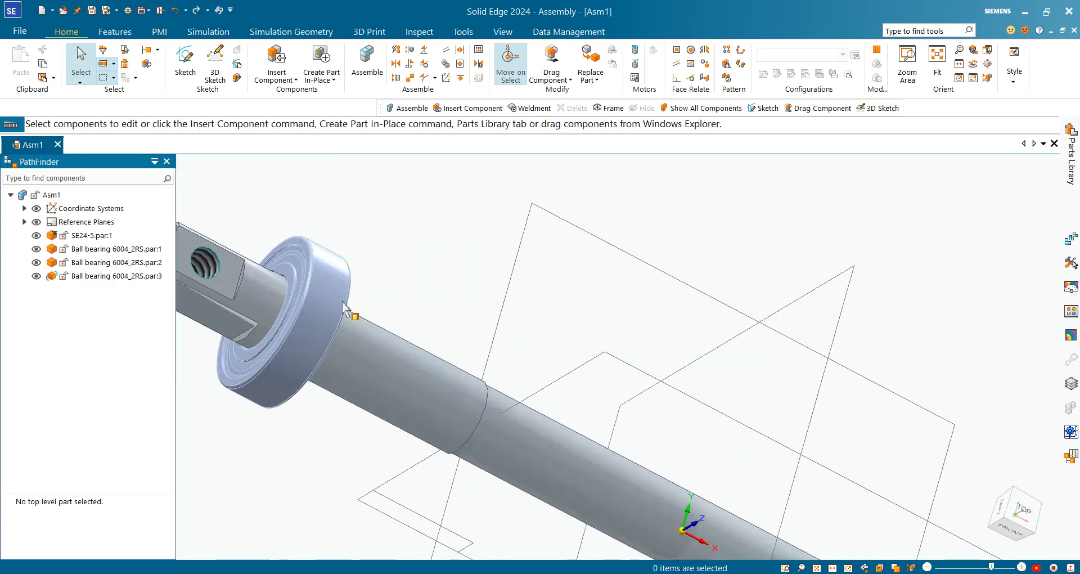
pyautogui.click(371, 59)
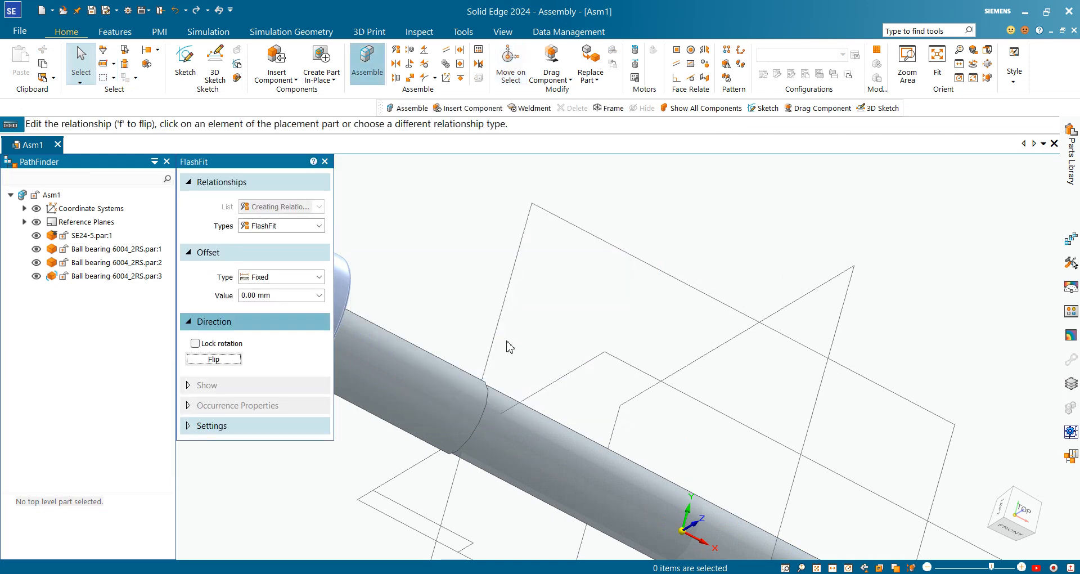
pyautogui.scroll(-2, 473, 341)
pyautogui.scroll(-2, 472, 340)
pyautogui.scroll(5, 423, 315)
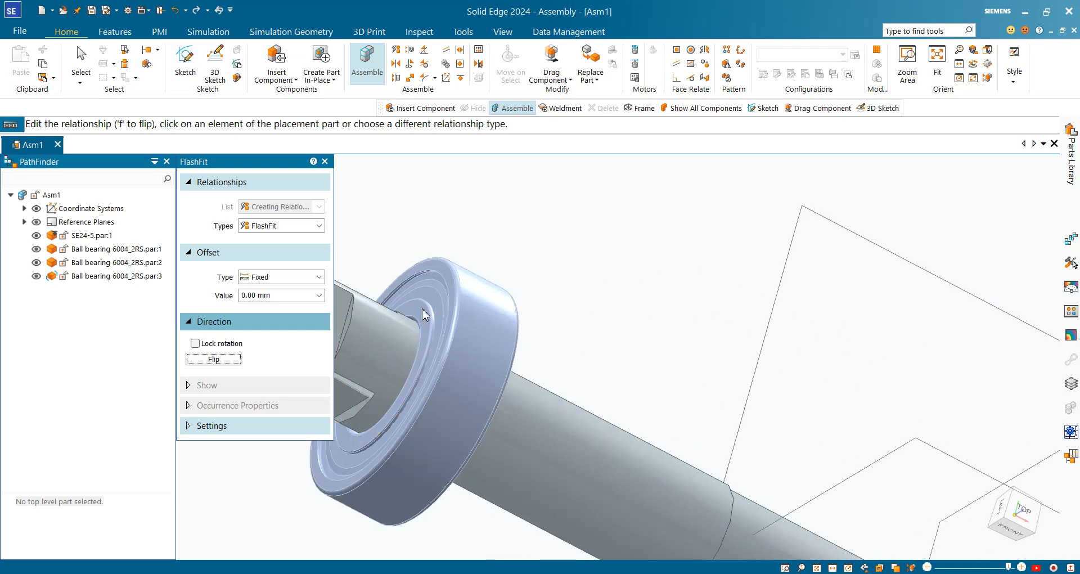
pyautogui.click(423, 315)
pyautogui.scroll(5, 441, 360)
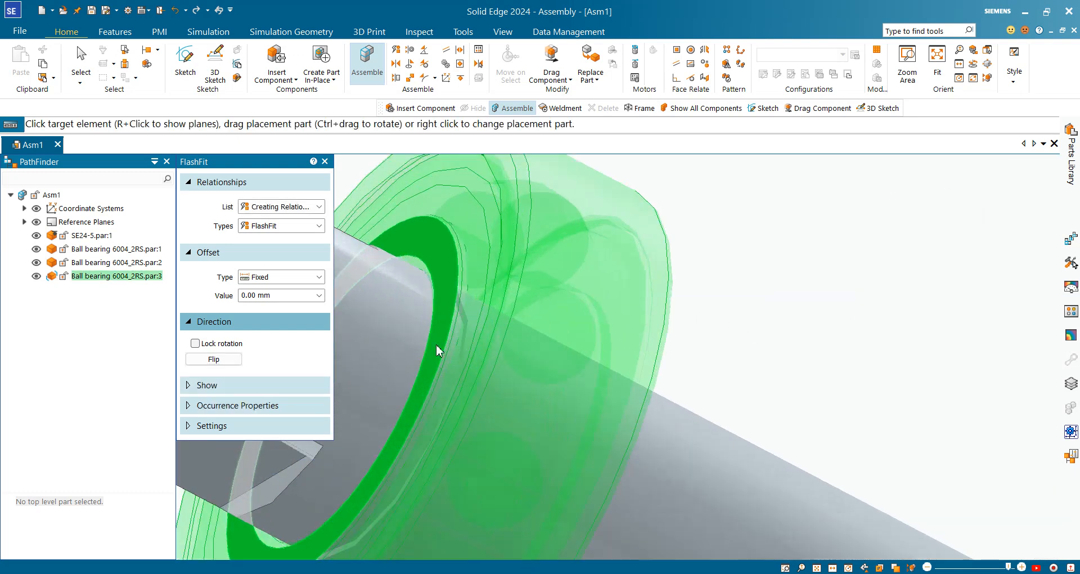
pyautogui.scroll(-3, 575, 363)
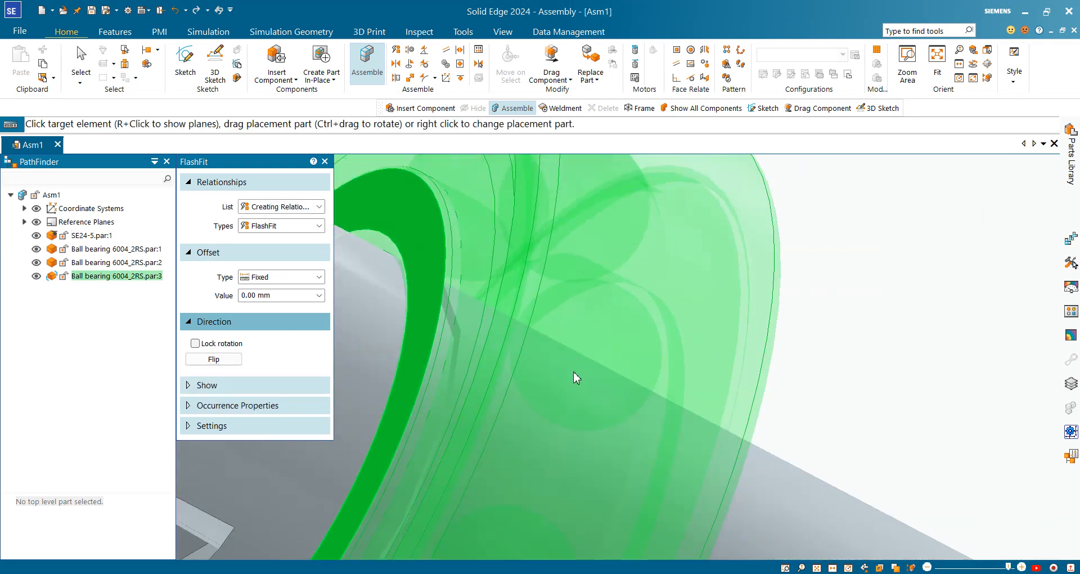
pyautogui.scroll(4, 551, 299)
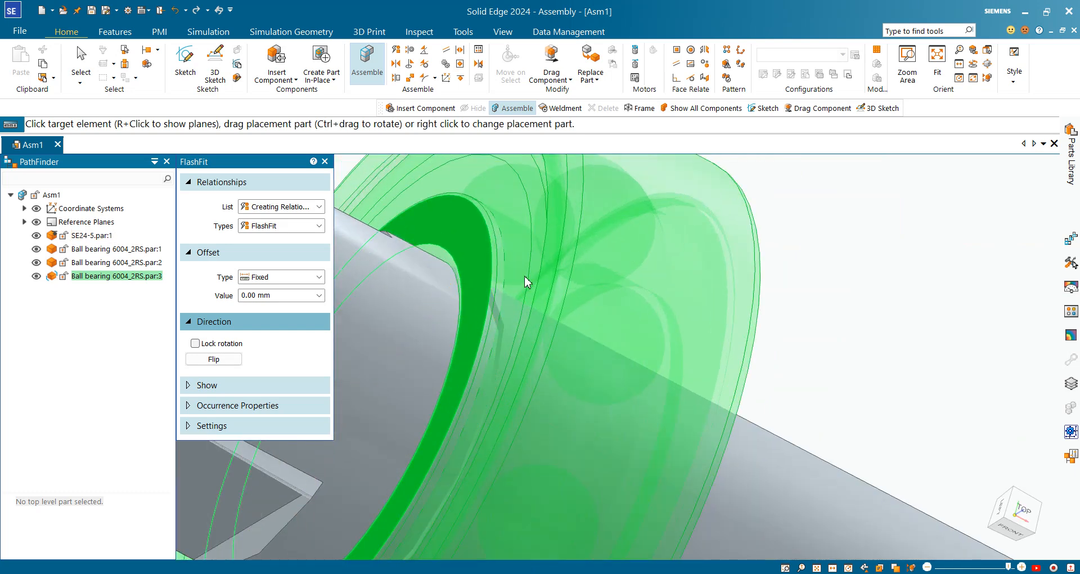
pyautogui.click(497, 320)
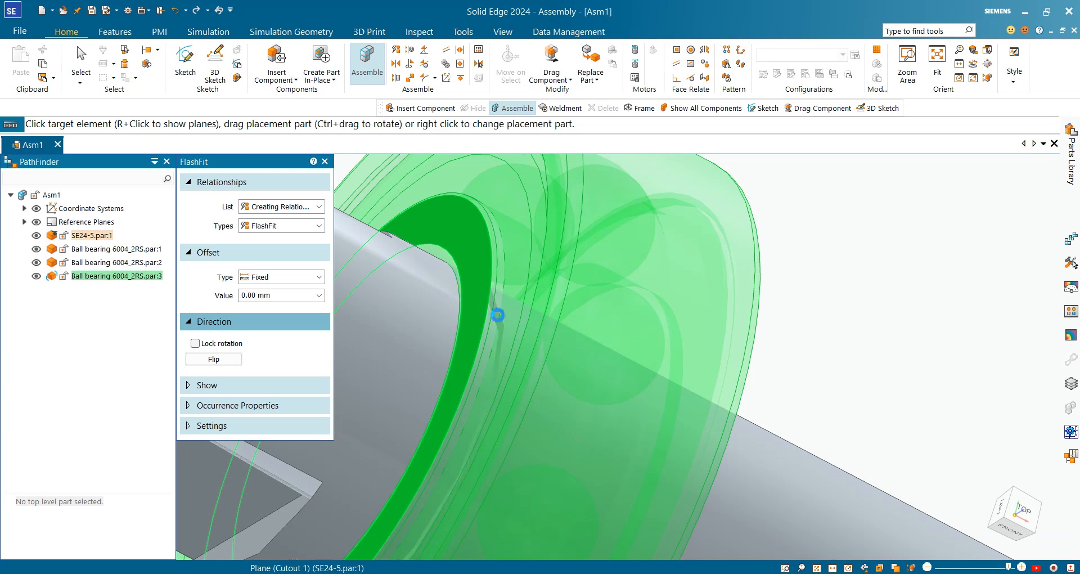
pyautogui.scroll(-2, 763, 407)
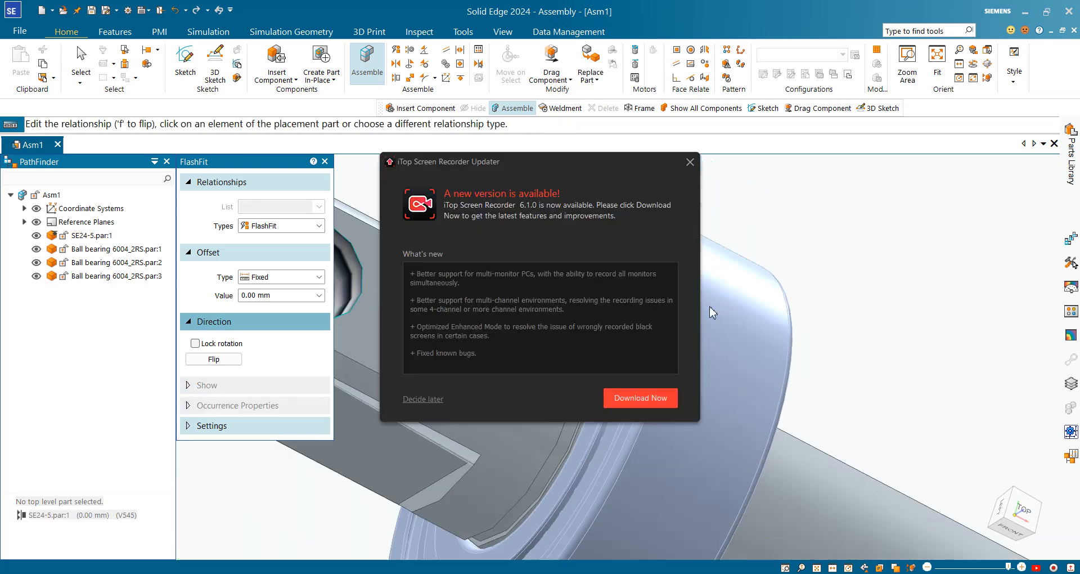
# Dismiss the screen recorder update notice and finish assembling the third bearing.
pyautogui.click(694, 165)
pyautogui.scroll(-3, 659, 370)
pyautogui.moveTo(628, 396); pyautogui.dragTo(694, 335, button='middle')
pyautogui.scroll(-3, 694, 336)
pyautogui.press('Escape')
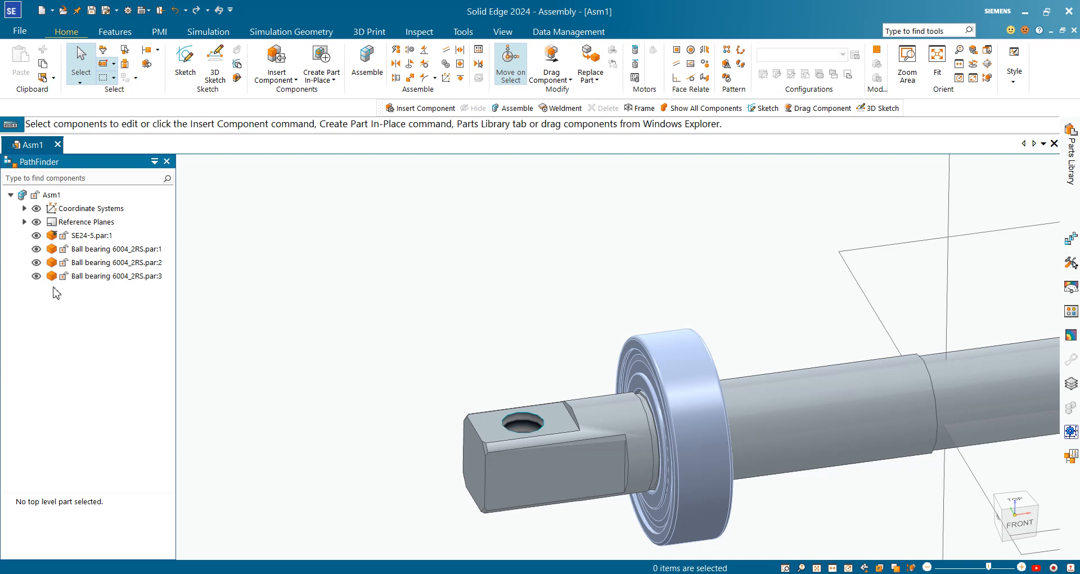
pyautogui.scroll(-3, 550, 352)
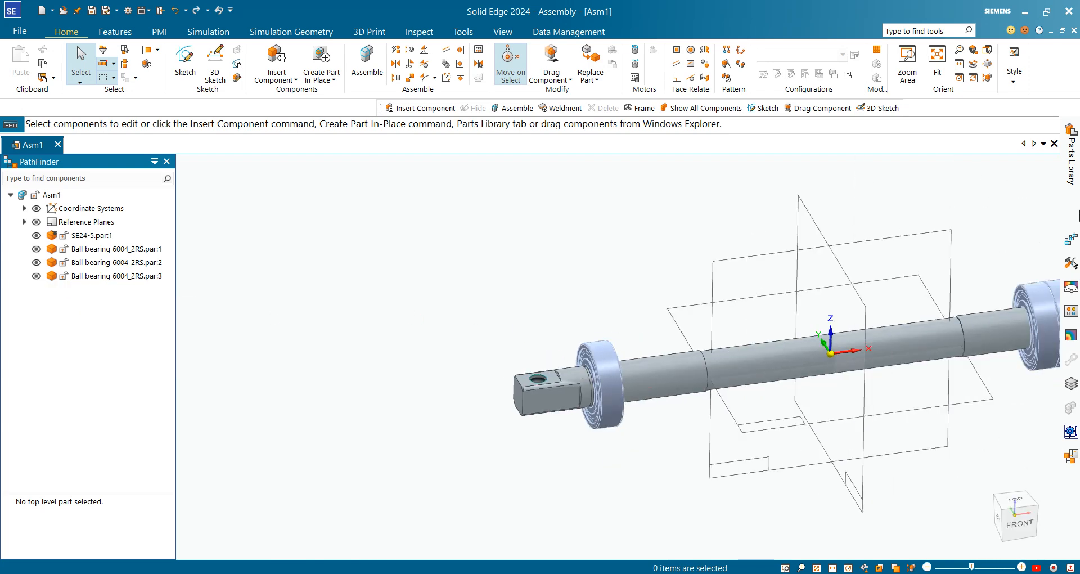
pyautogui.click(276, 62)
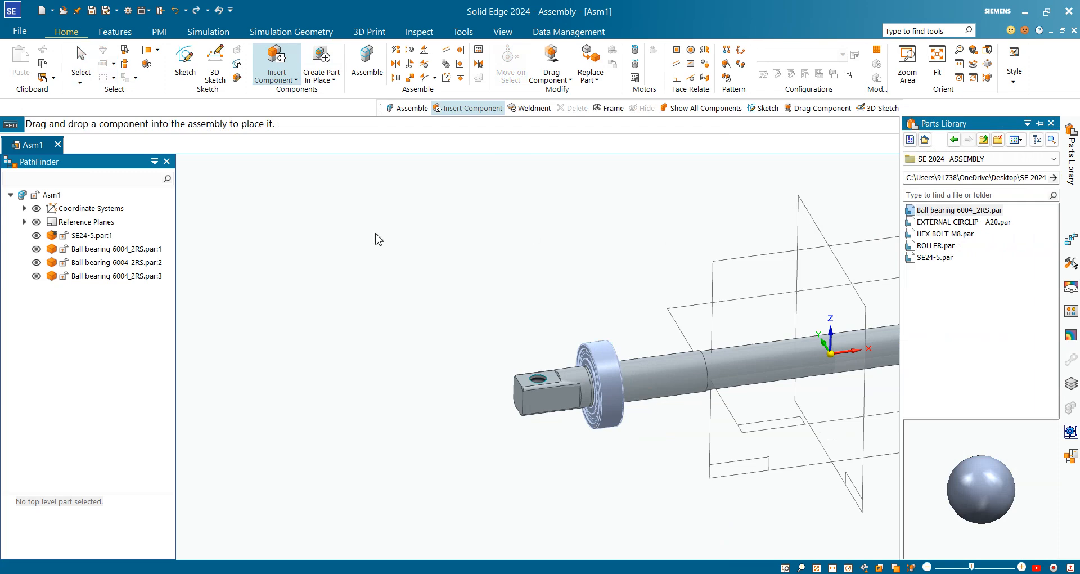
pyautogui.scroll(-3, 466, 284)
pyautogui.scroll(3, 581, 282)
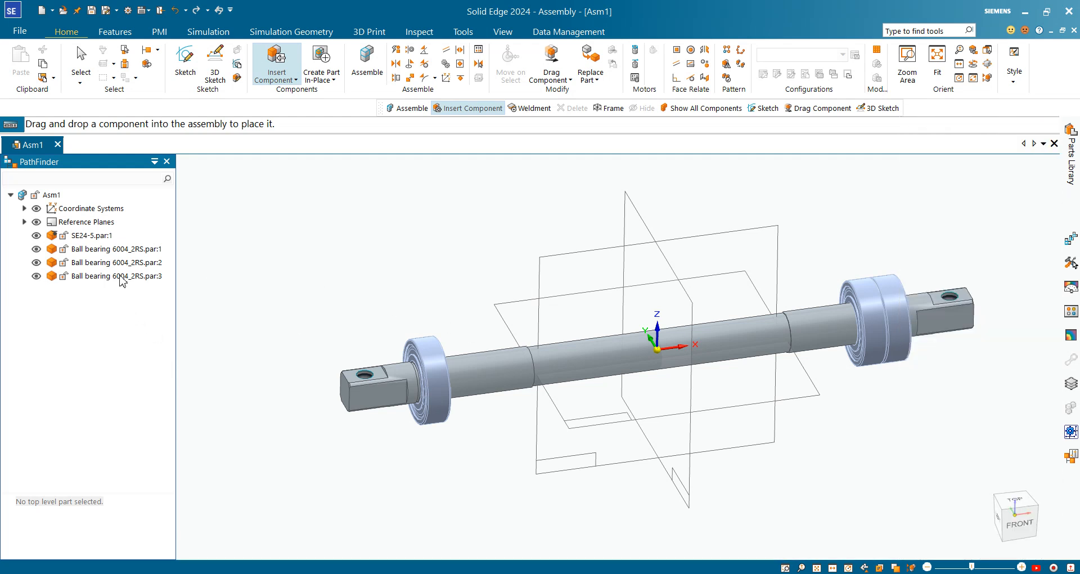
pyautogui.press('Escape')
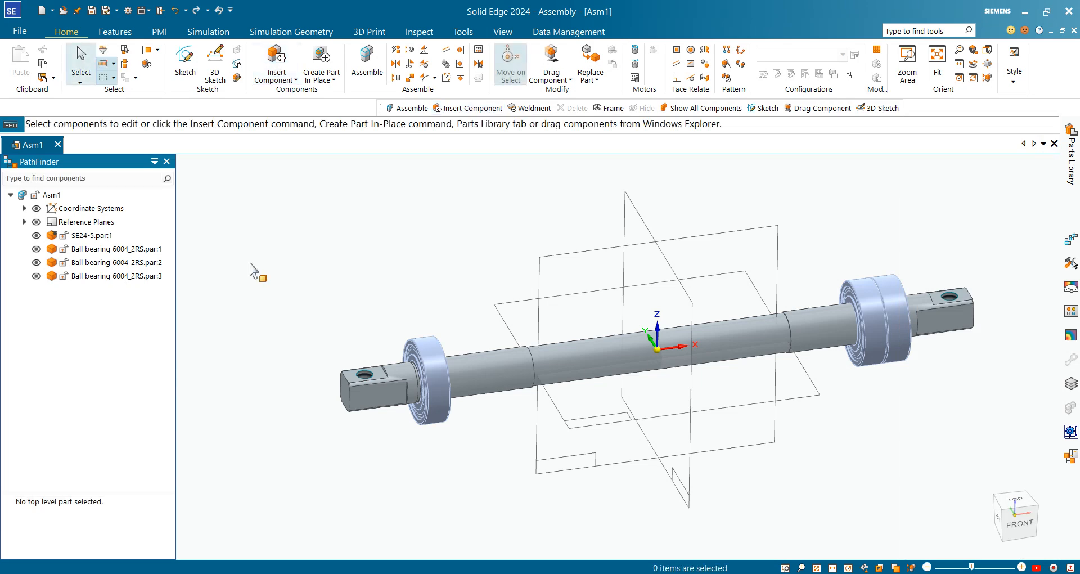
# Copy the third ball bearing and paste it into the assembly as a fourth bearing.
pyautogui.click(76, 276)
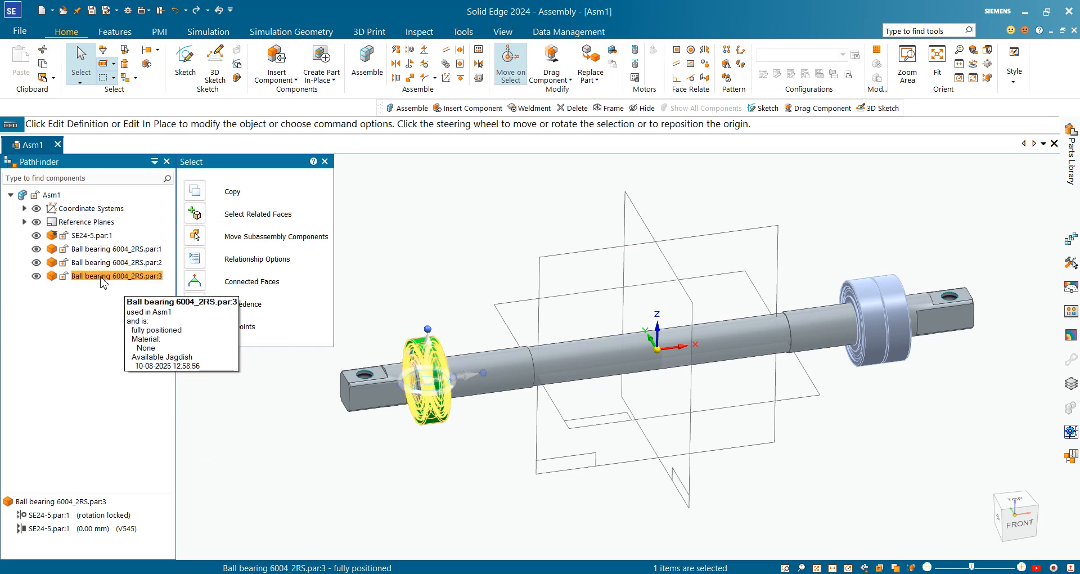
pyautogui.moveTo(82, 280); pyautogui.dragTo(93, 280)
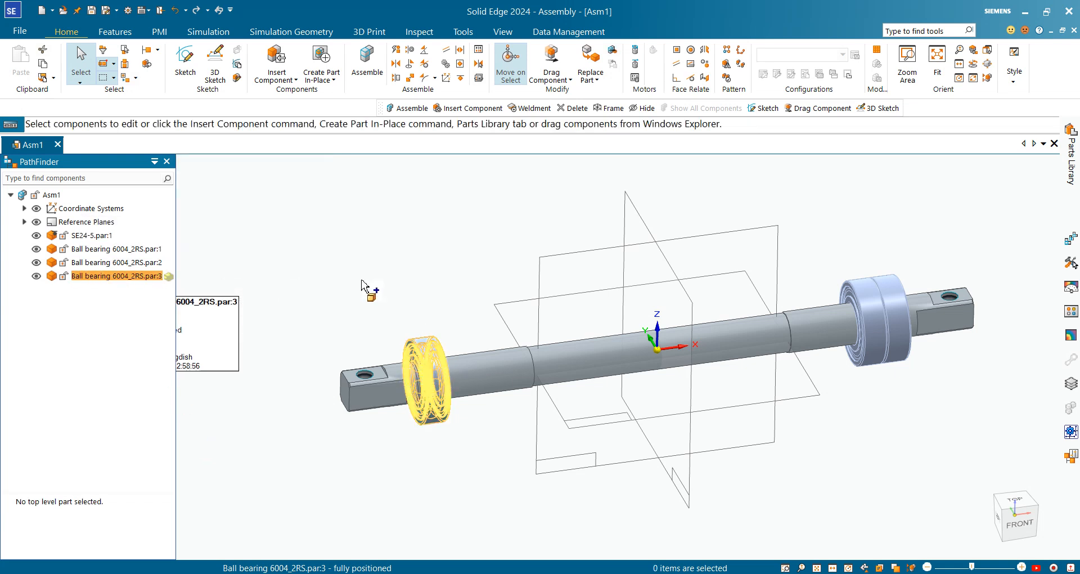
pyautogui.moveTo(378, 284); pyautogui.dragTo(378, 327)
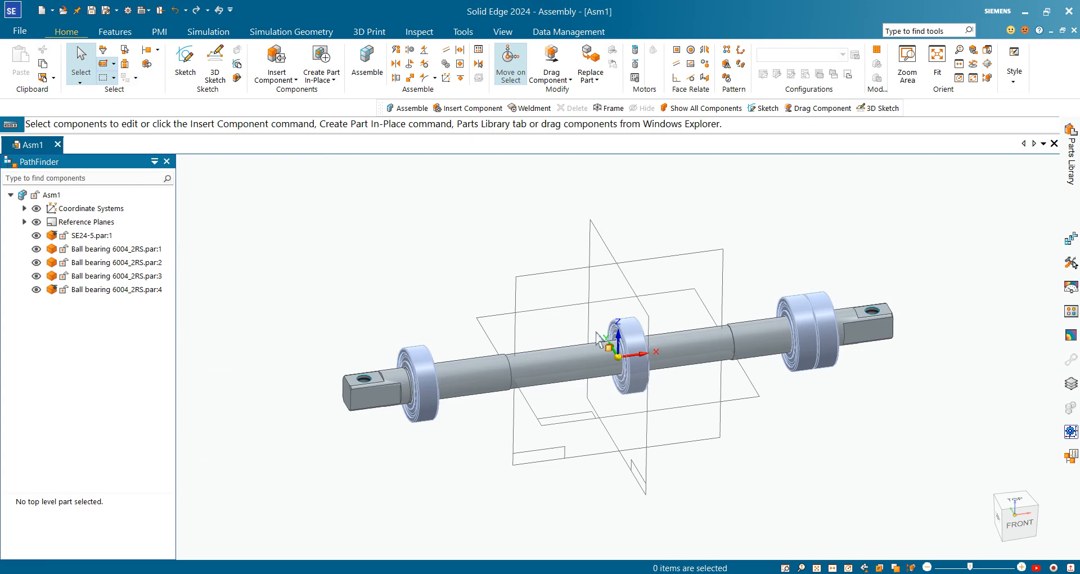
# Delete the ground relationship of the fourth ball bearing at the middle of the shaft.
pyautogui.scroll(5, 655, 395)
pyautogui.click(697, 349)
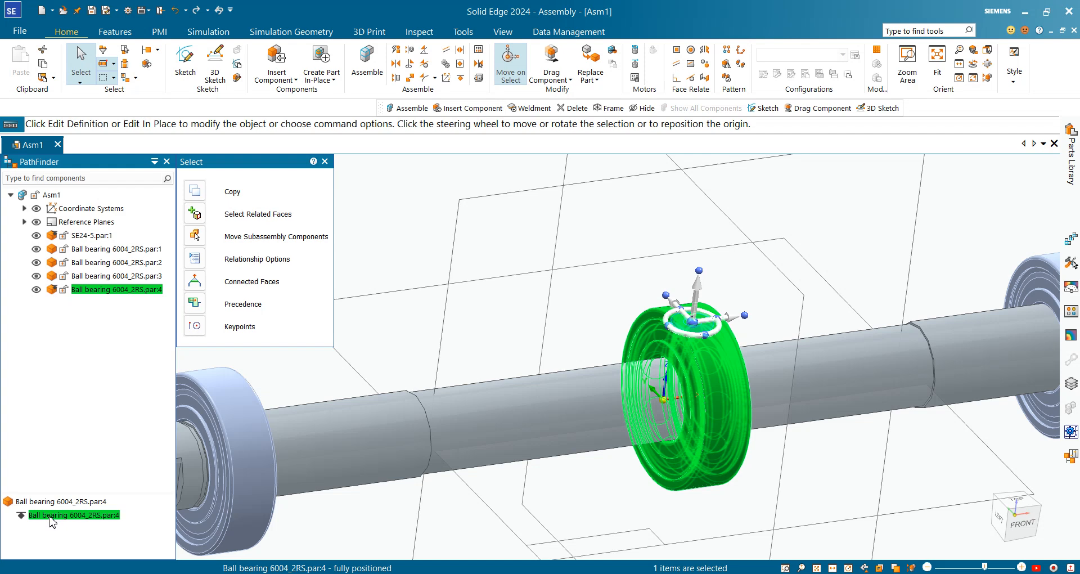
pyautogui.press('Delete')
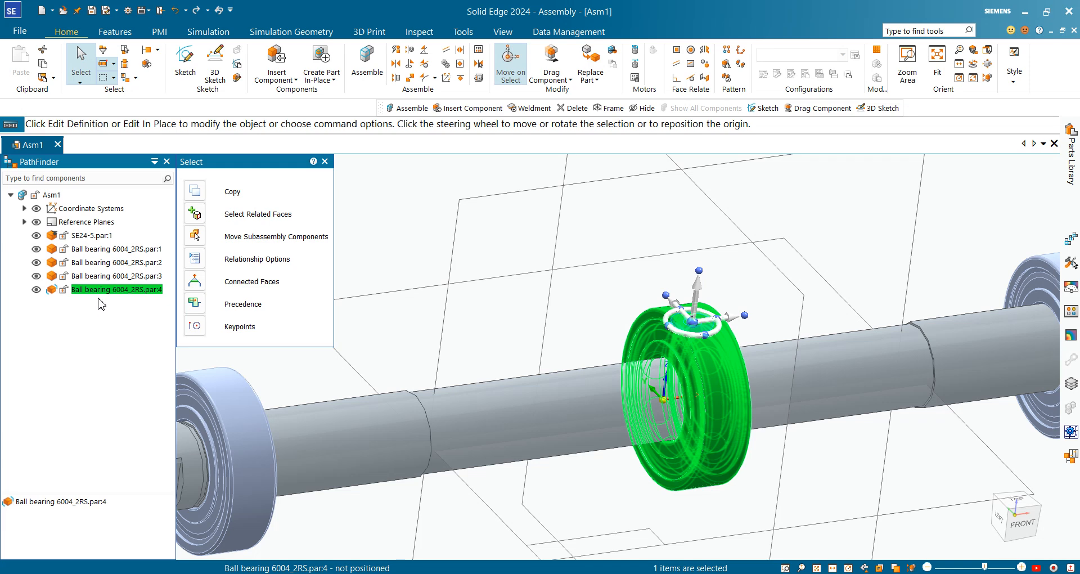
pyautogui.scroll(-3, 821, 246)
pyautogui.click(500, 242)
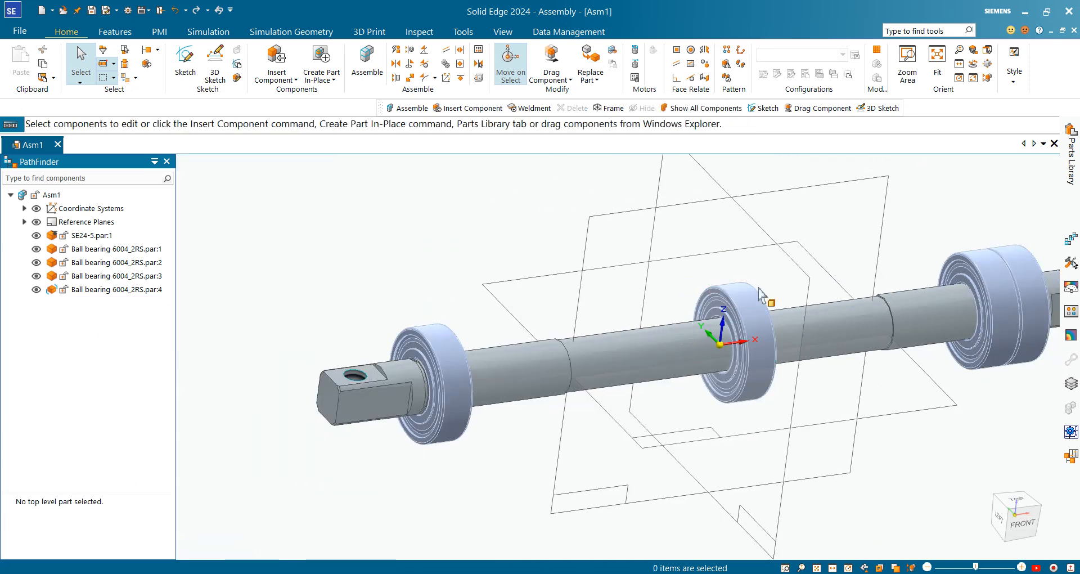
# Align the fourth bearing's axis with the shaft's cylindrical surface using FlashFit, with rotation locked.
pyautogui.click(367, 61)
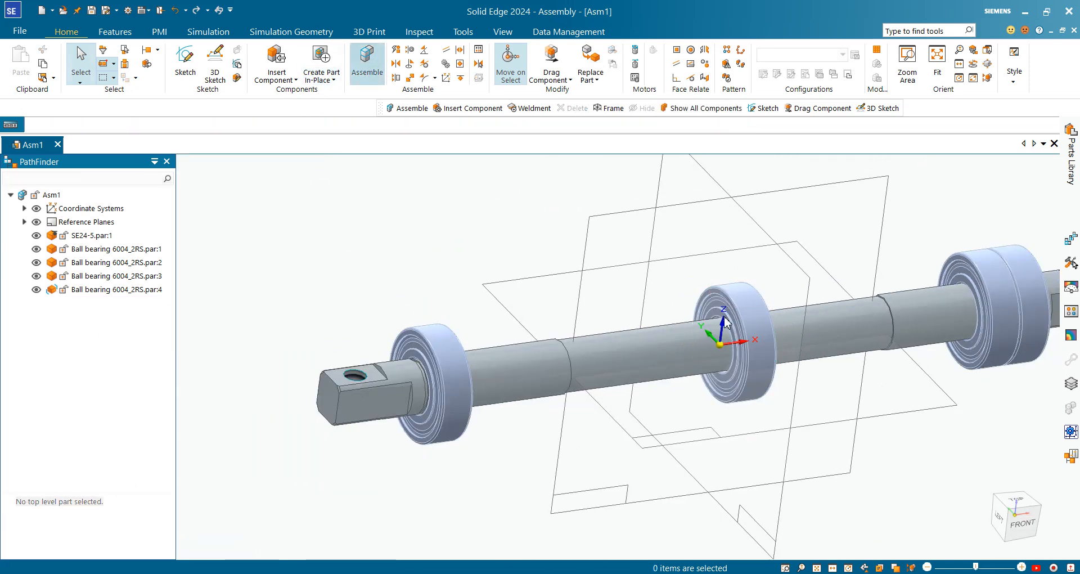
pyautogui.scroll(2, 726, 322)
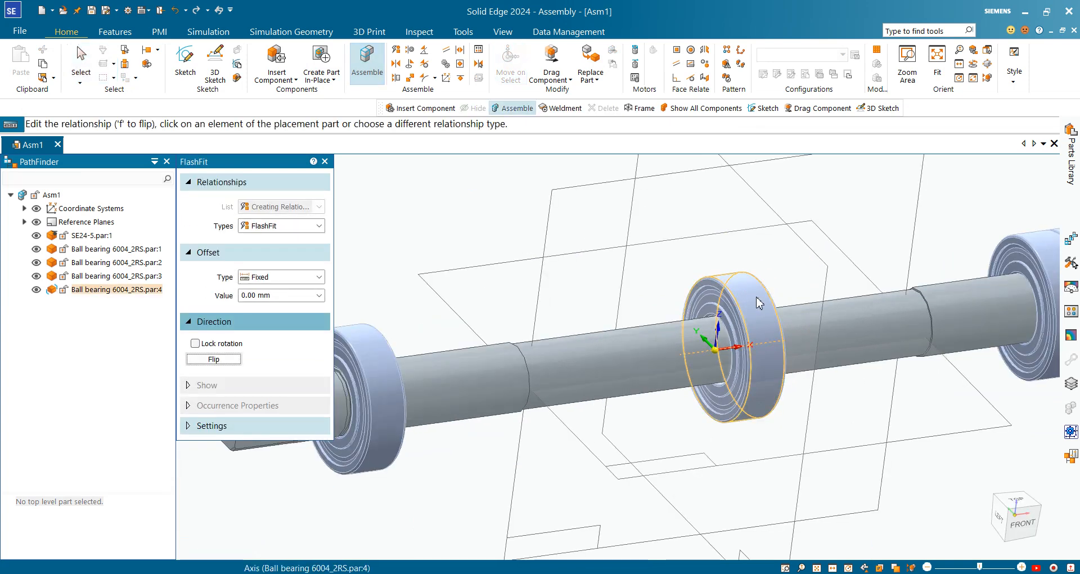
pyautogui.click(759, 304)
pyautogui.click(469, 375)
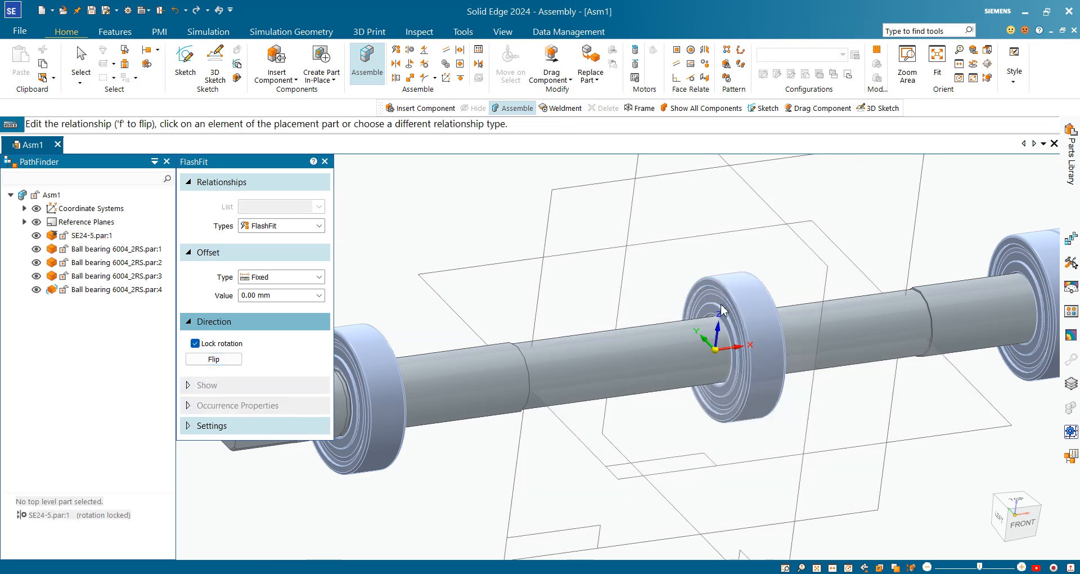
# Mate the fourth bearing's side face to the third bearing's inward-facing side with a fixed 0.00 mm offset.
pyautogui.moveTo(488, 409); pyautogui.dragTo(388, 390, button='middle')
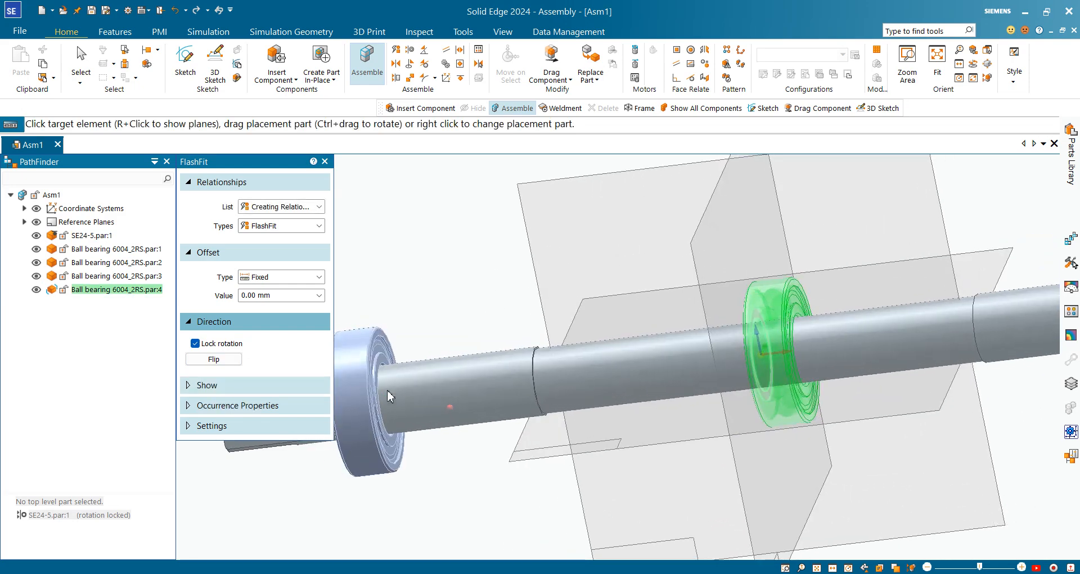
pyautogui.click(386, 361)
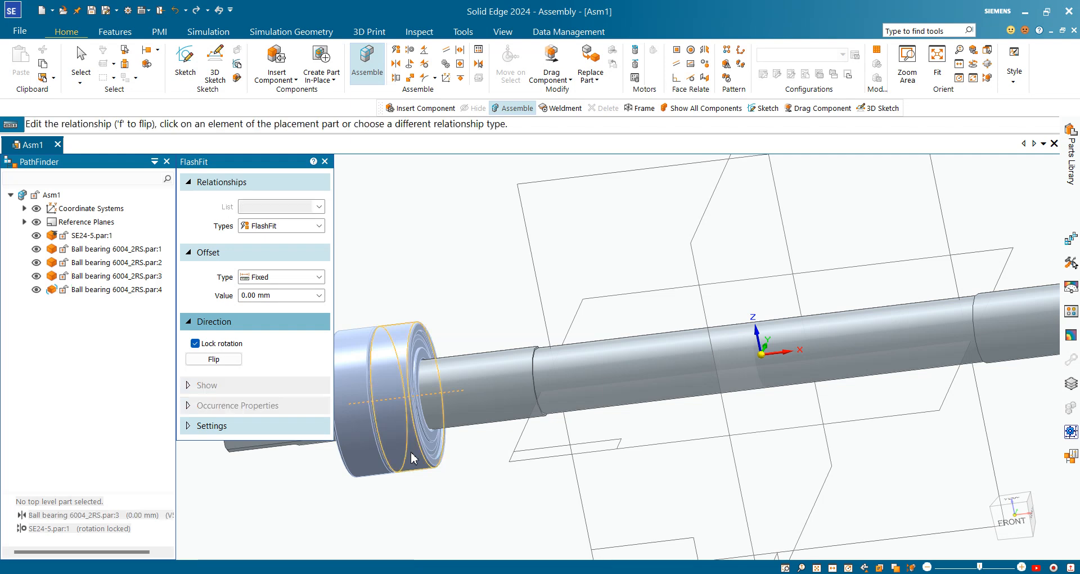
pyautogui.press('Escape')
# Switch to an isometric view and insert EXTERNAL CIRCLIP - A20.par into the assembly near the shaft end.
pyautogui.scroll(-3, 426, 259)
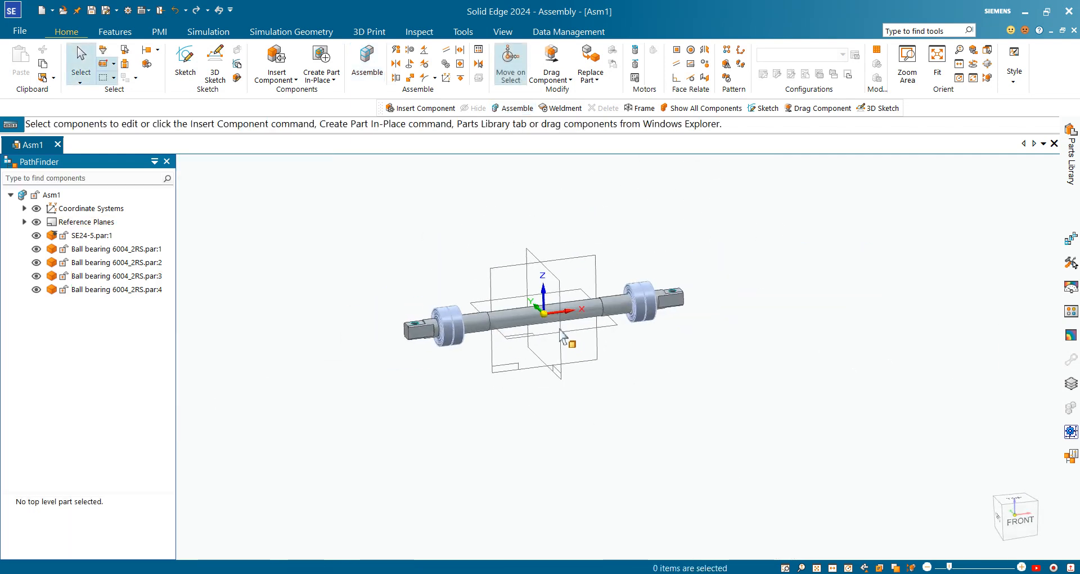
pyautogui.scroll(3, 471, 315)
pyautogui.scroll(-5, 791, 371)
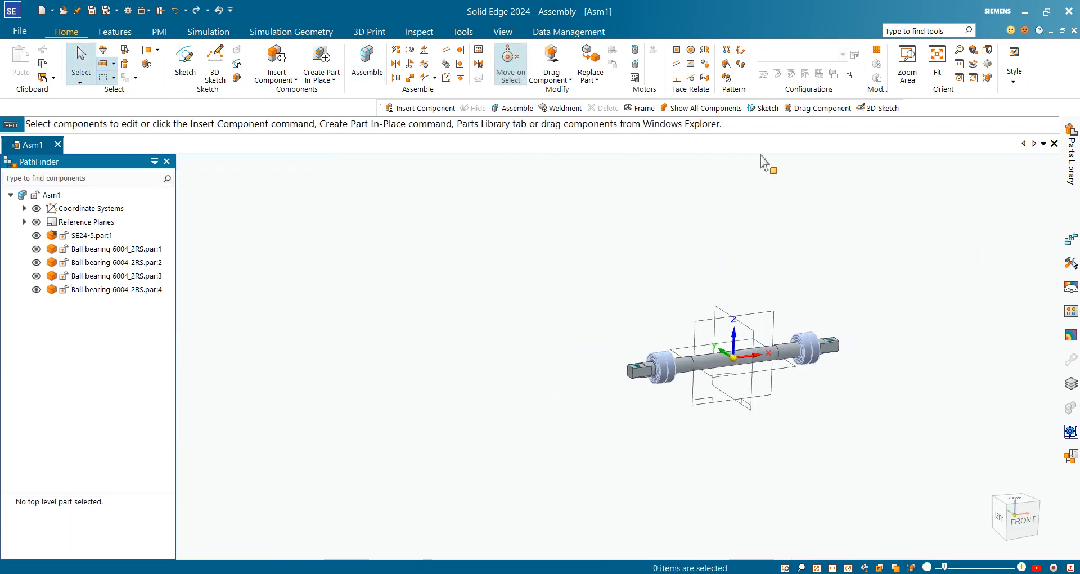
pyautogui.click(988, 545)
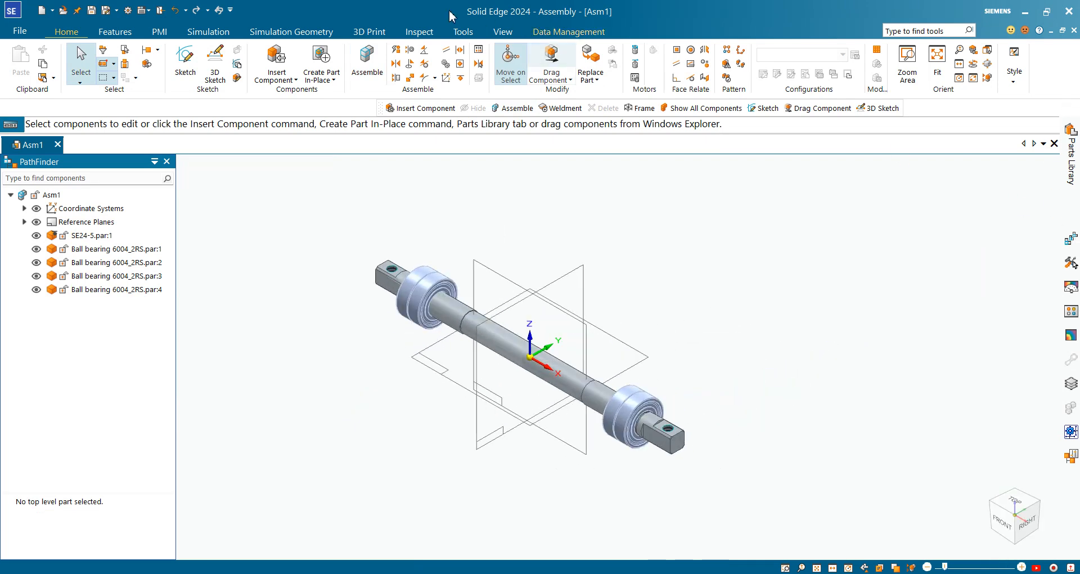
pyautogui.click(274, 56)
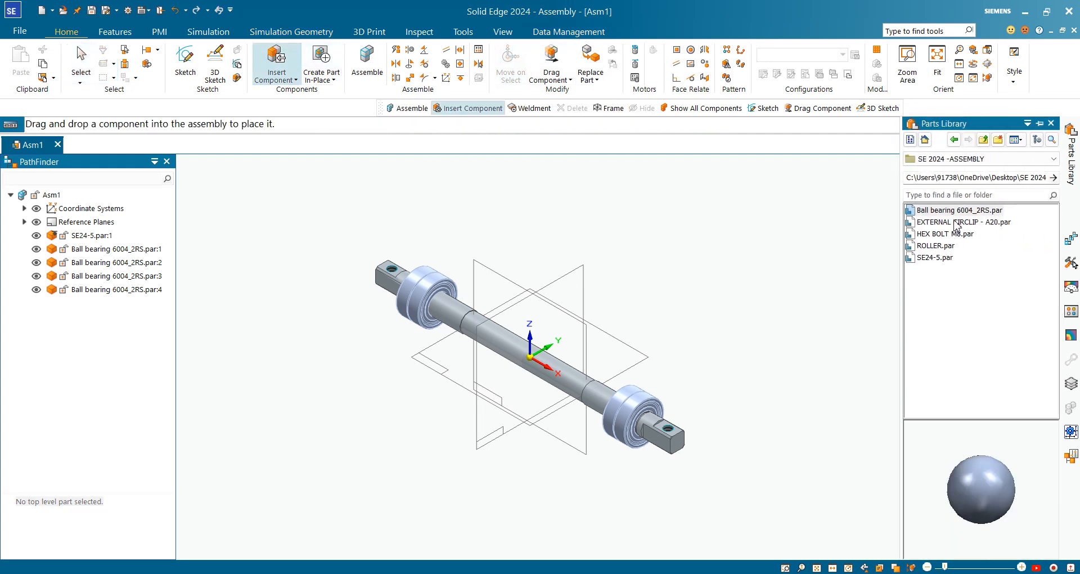
pyautogui.click(959, 223)
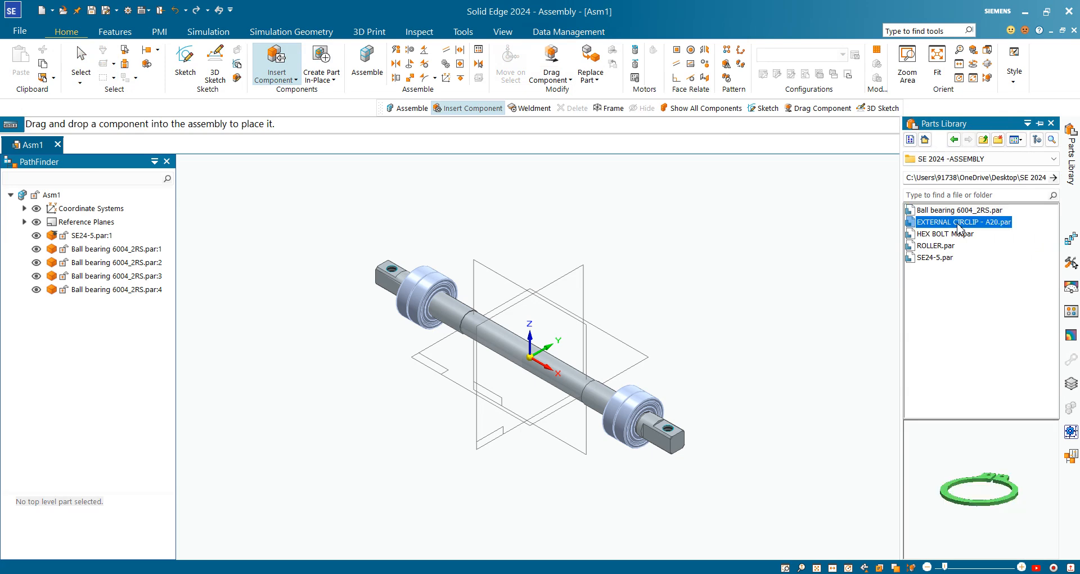
pyautogui.moveTo(902, 289); pyautogui.dragTo(796, 383)
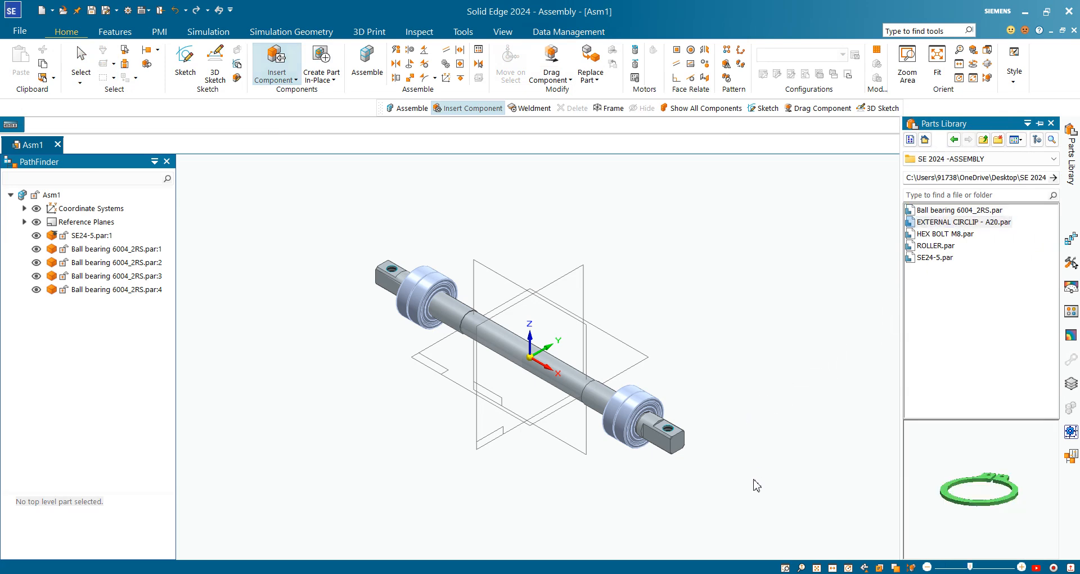
# Align the external circlip's inner cylindrical axis with the shaft's axis using FlashFit, leaving rotation unlocked.
pyautogui.scroll(8, 736, 412)
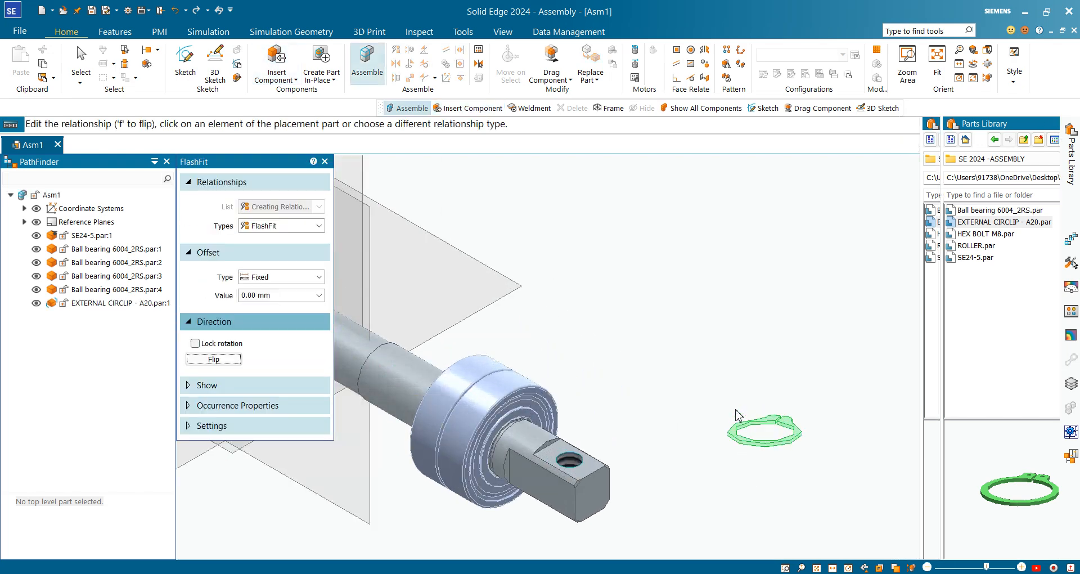
pyautogui.scroll(3, 777, 423)
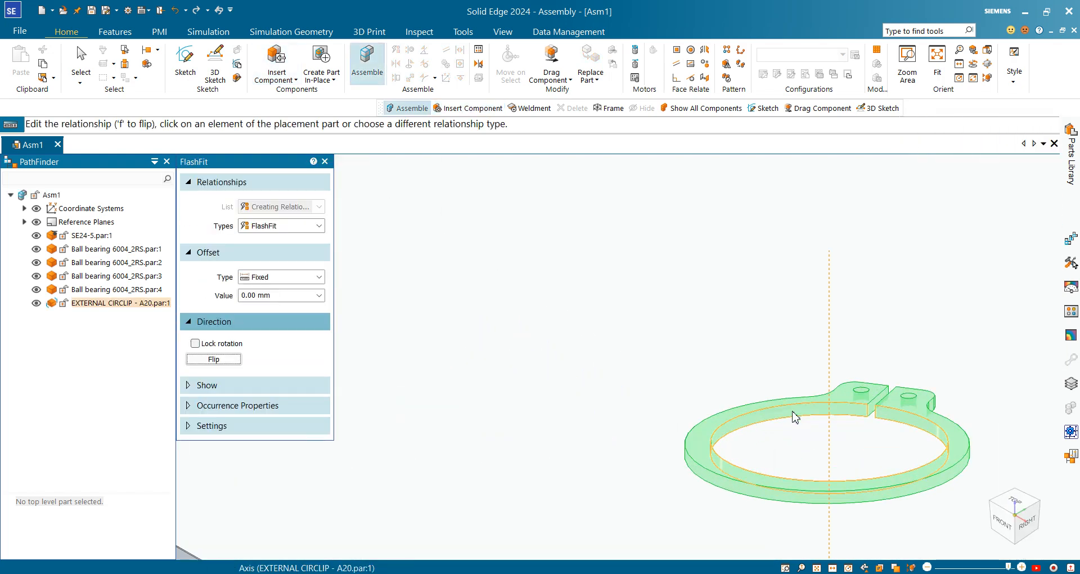
pyautogui.click(792, 411)
pyautogui.scroll(-8, 663, 447)
pyautogui.scroll(5, 515, 464)
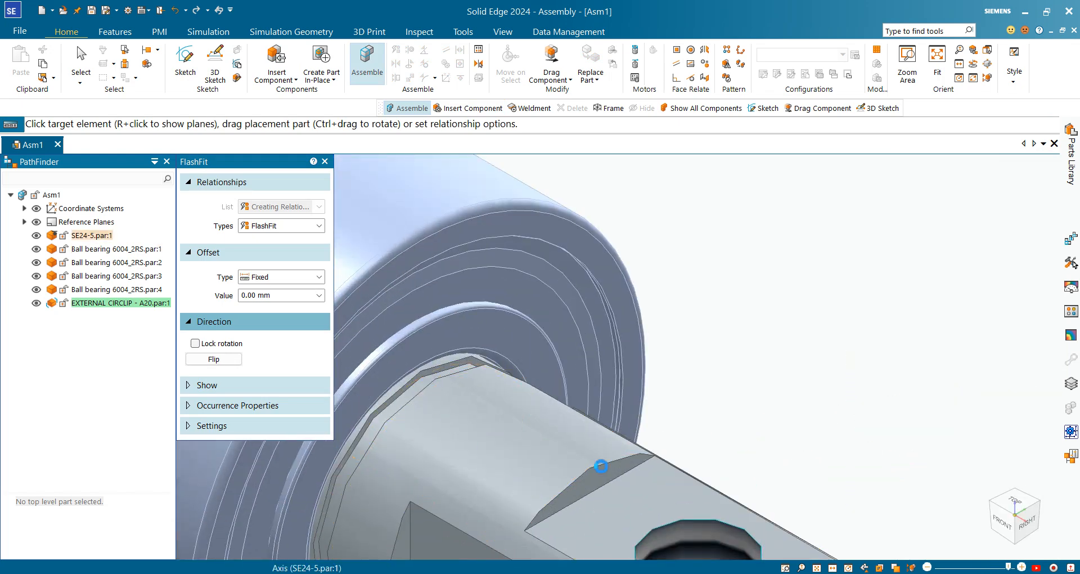
pyautogui.click(723, 475)
pyautogui.scroll(-3, 782, 352)
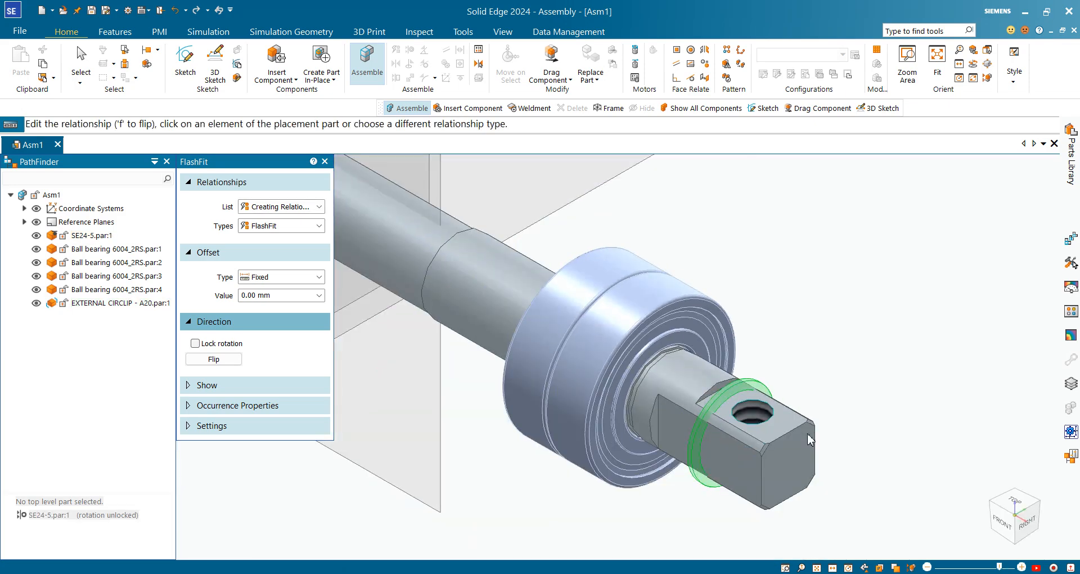
pyautogui.moveTo(731, 426); pyautogui.dragTo(703, 452, button='middle')
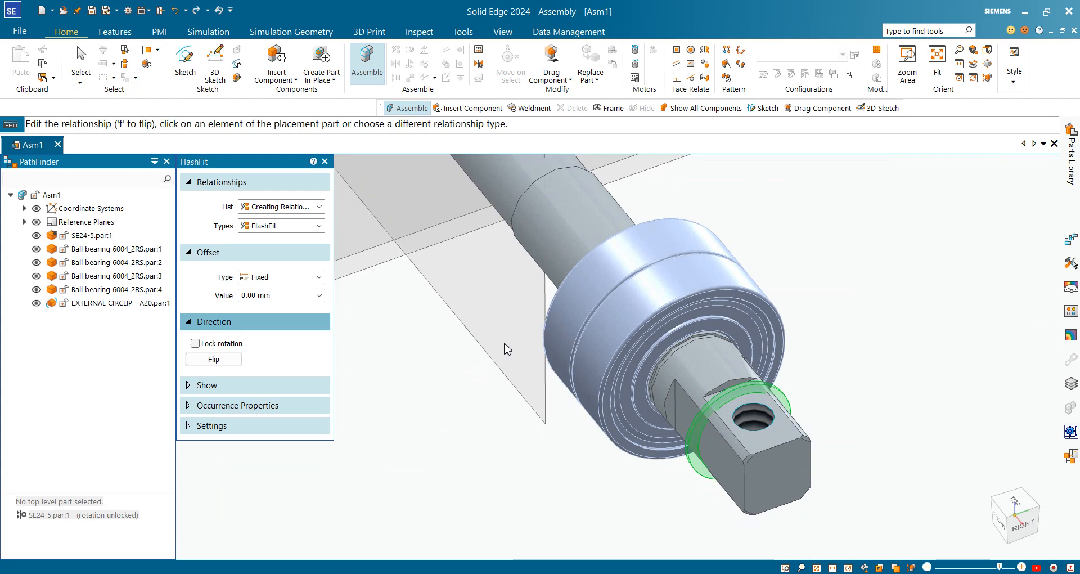
# Mate the external circlip's side face to the side wall of the shaft's groove beside the bearings, with a fixed 0.00 mm offset.
pyautogui.press('Escape')
pyautogui.moveTo(778, 417); pyautogui.dragTo(852, 443, button='middle')
pyautogui.moveTo(926, 465); pyautogui.dragTo(964, 467, button='middle')
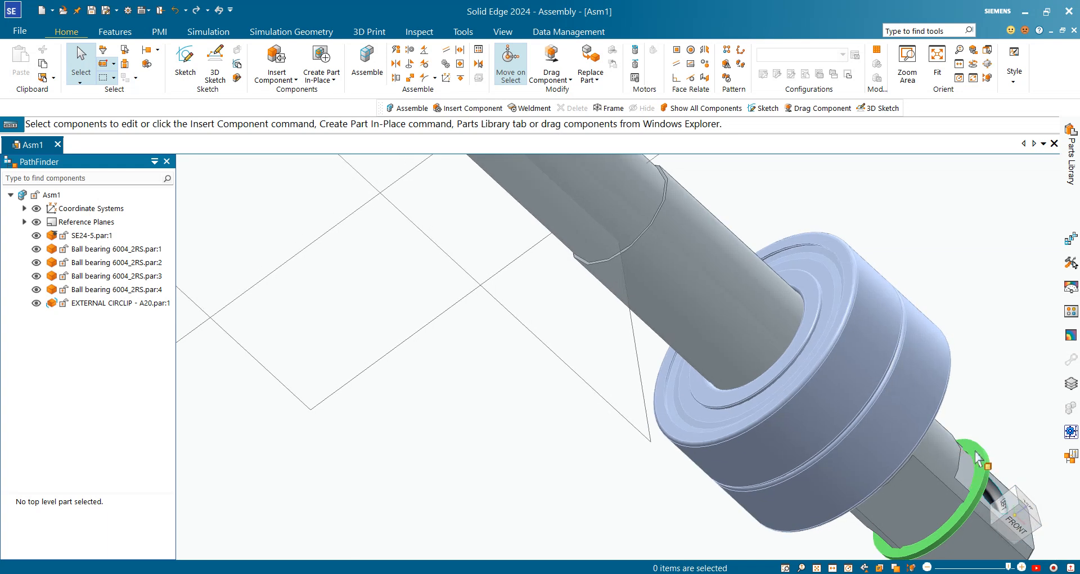
pyautogui.click(979, 458)
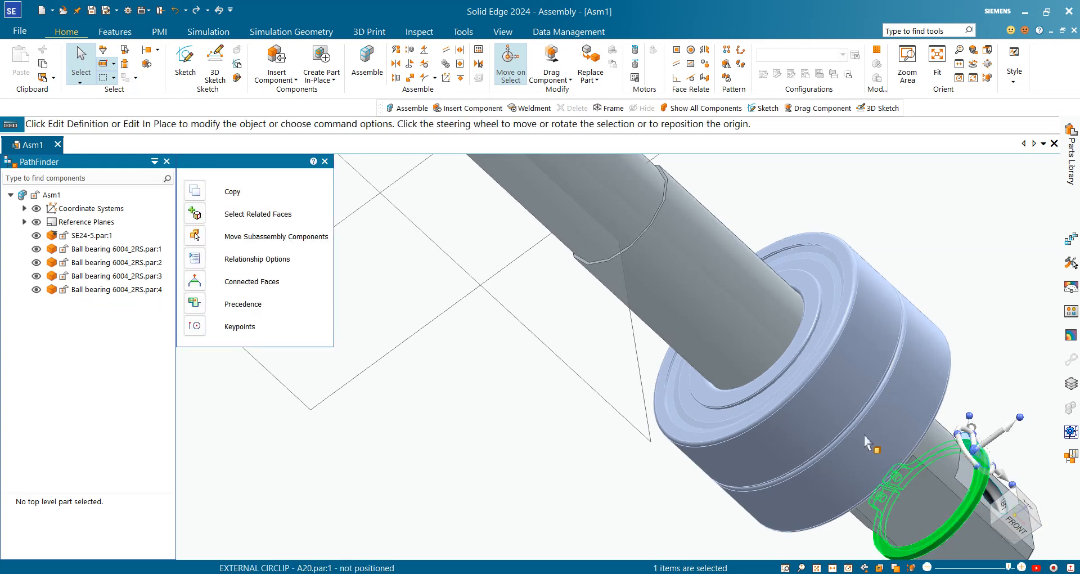
pyautogui.click(365, 63)
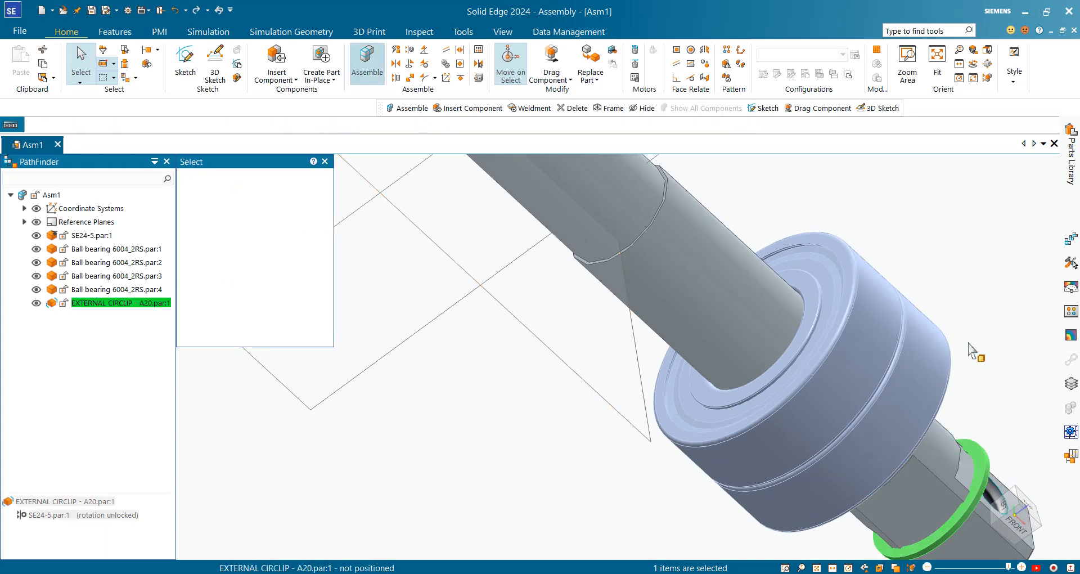
pyautogui.click(979, 459)
pyautogui.scroll(-2, 979, 459)
pyautogui.moveTo(951, 460); pyautogui.dragTo(888, 406, button='middle')
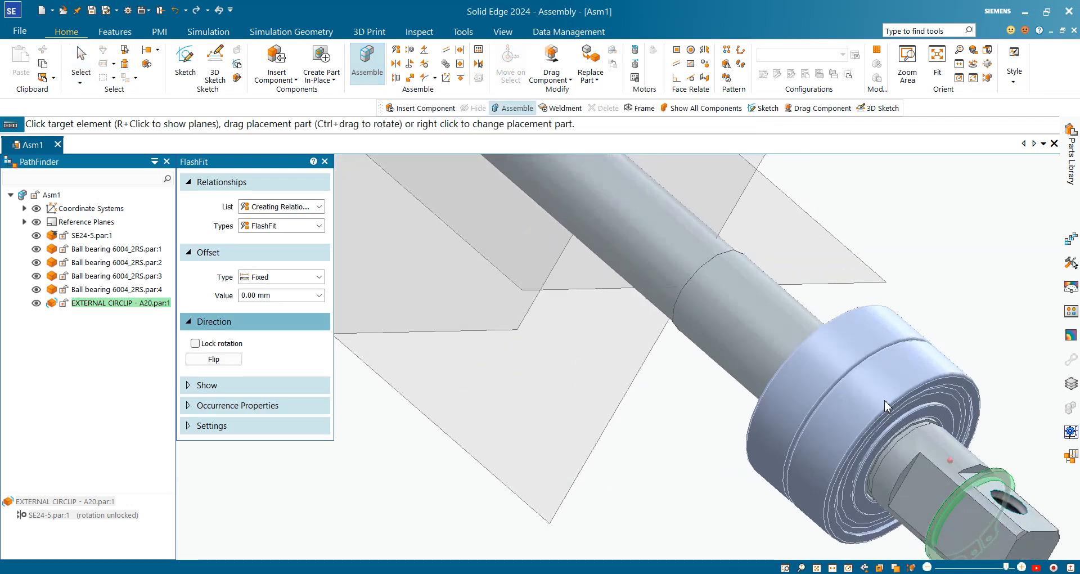
pyautogui.scroll(2, 889, 409)
pyautogui.scroll(3, 895, 421)
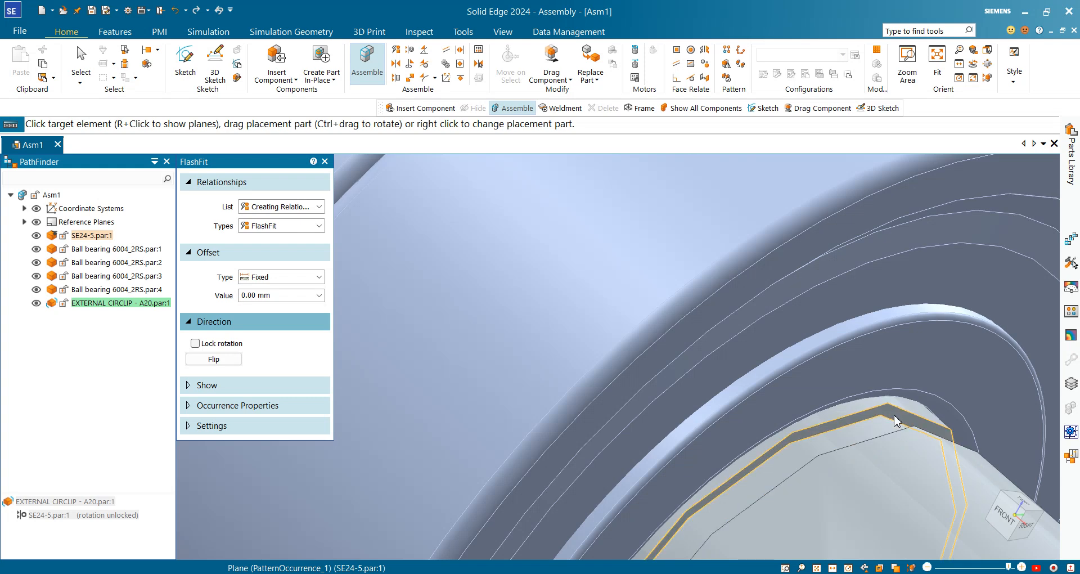
pyautogui.click(875, 428)
pyautogui.scroll(-3, 878, 415)
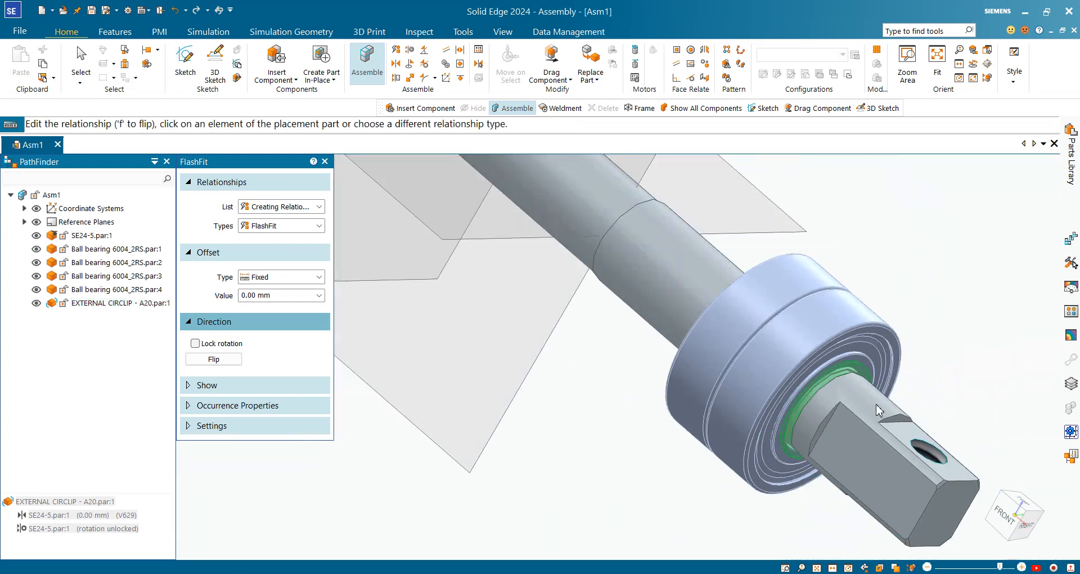
pyautogui.rightClick(1027, 261)
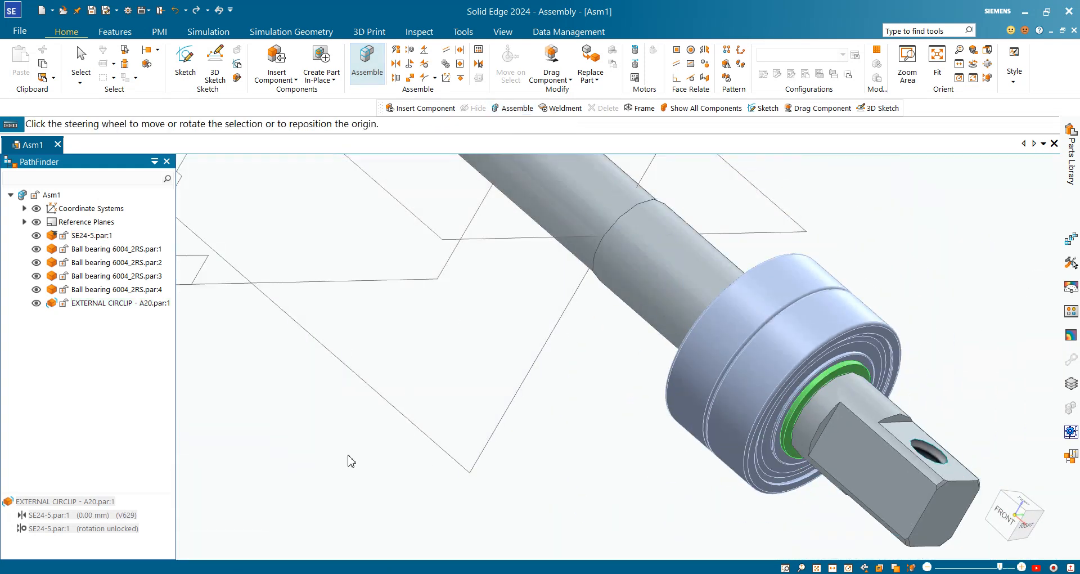
# Examine the seated circlip's relationships and the orientation of its lugs on the shaft.
pyautogui.click(84, 304)
pyautogui.moveTo(605, 474); pyautogui.dragTo(633, 477, button='middle')
pyautogui.click(700, 464)
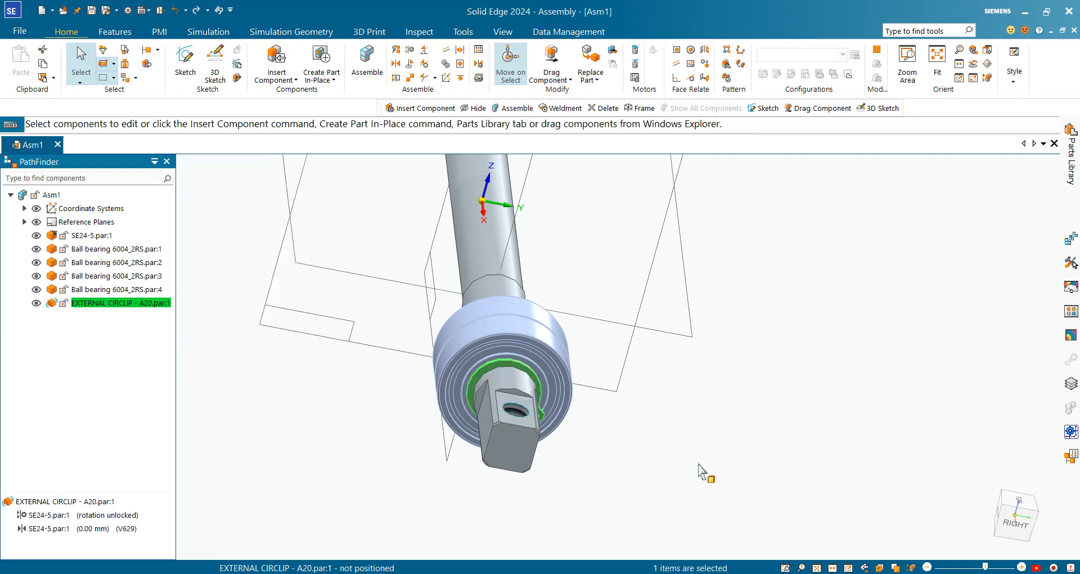
pyautogui.scroll(-5, 332, 338)
pyautogui.moveTo(327, 334); pyautogui.dragTo(256, 293, button='middle')
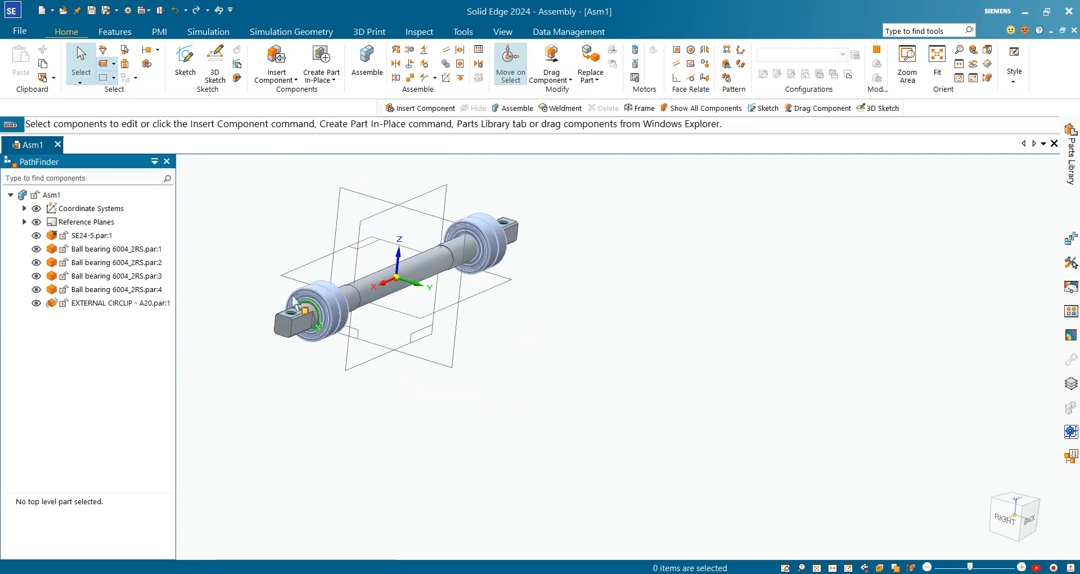
pyautogui.scroll(4, 315, 298)
pyautogui.scroll(4, 397, 360)
pyautogui.scroll(-4, 281, 410)
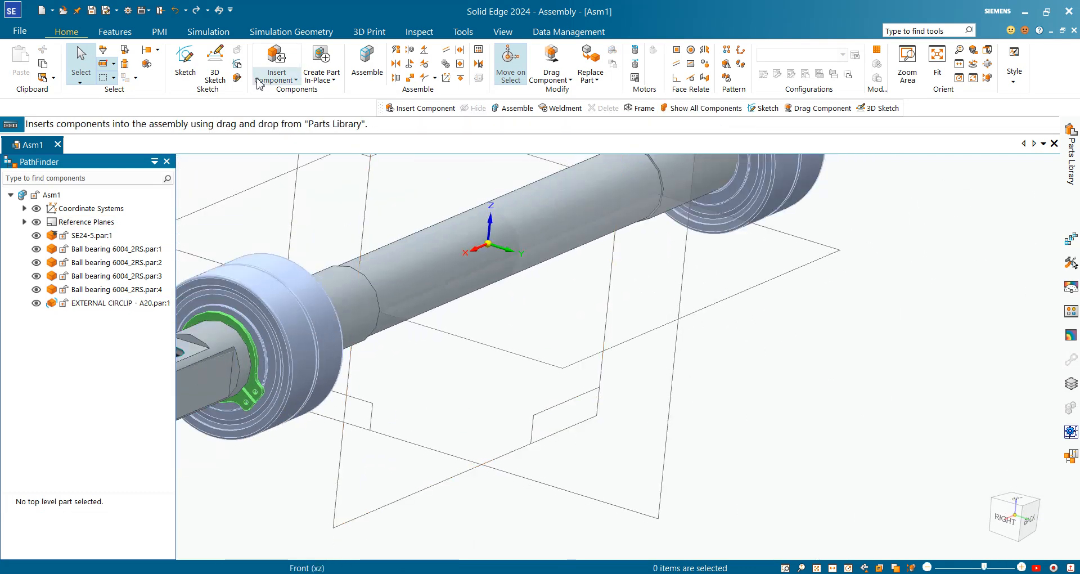
# Relate the flat gap face between the circlip's lugs to the assembly's Front (xz) plane with a floating FlashFit relationship.
pyautogui.click(367, 63)
pyautogui.scroll(-3, 547, 378)
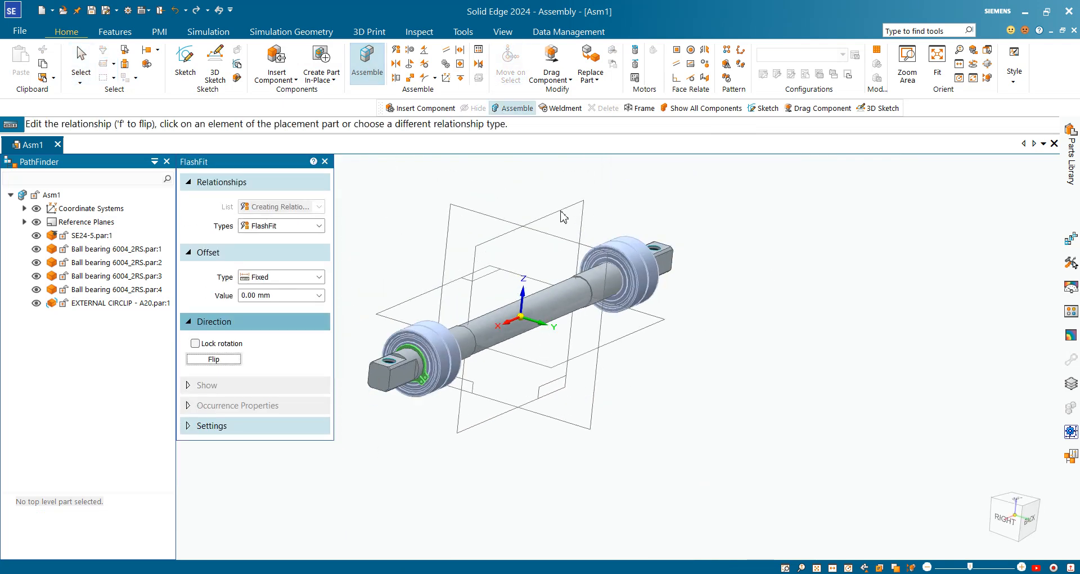
pyautogui.scroll(-3, 548, 279)
pyautogui.moveTo(547, 281); pyautogui.dragTo(514, 348, button='middle')
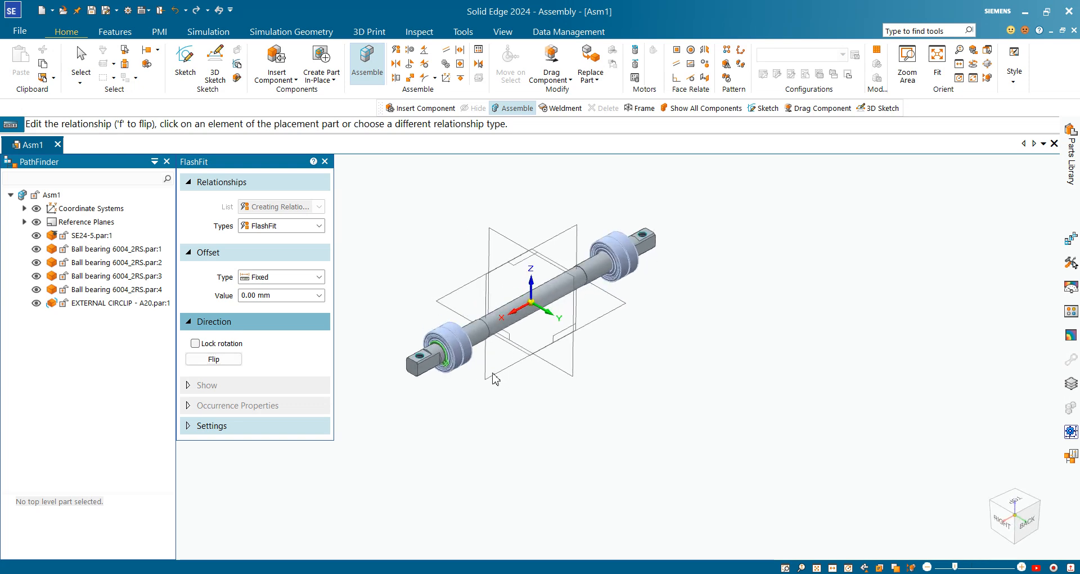
pyautogui.scroll(5, 425, 355)
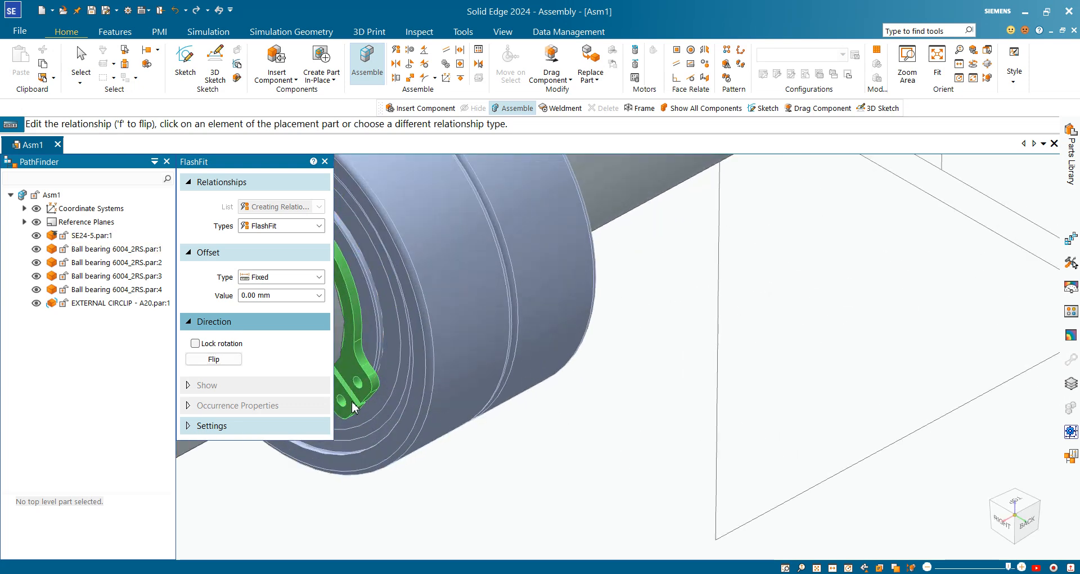
pyautogui.scroll(2, 354, 406)
pyautogui.click(365, 396)
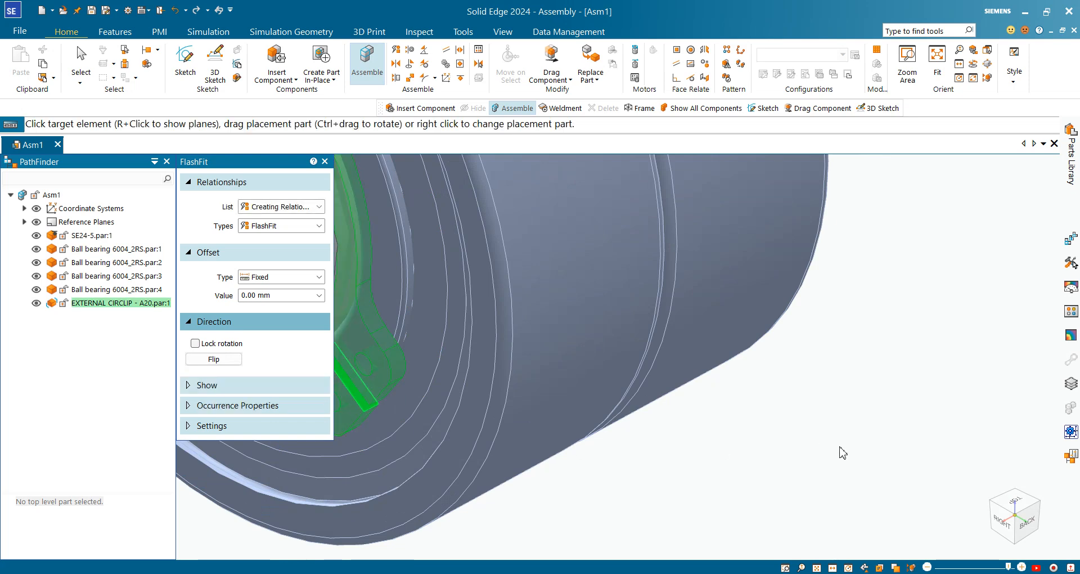
pyautogui.scroll(-8, 842, 453)
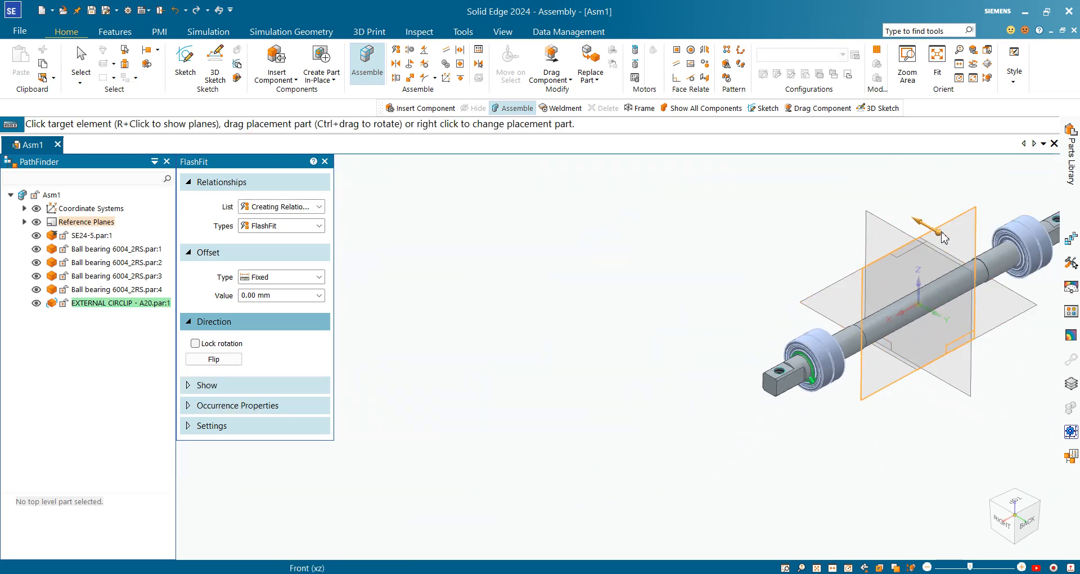
pyautogui.click(950, 297)
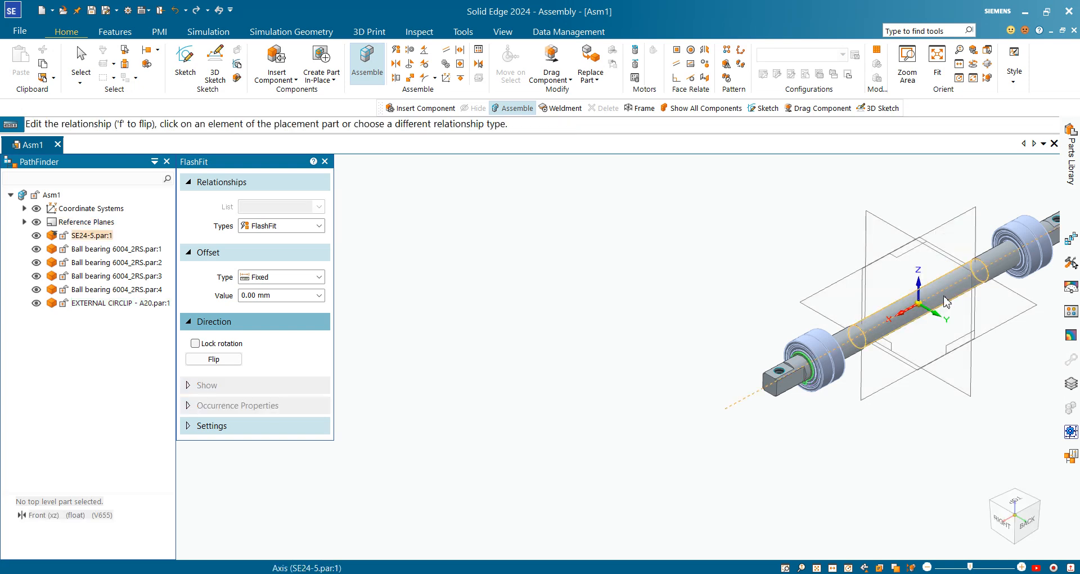
# Flip the circlip's Front (xz) relationship so its lugs point upward, and finish positioning it.
pyautogui.scroll(5, 833, 374)
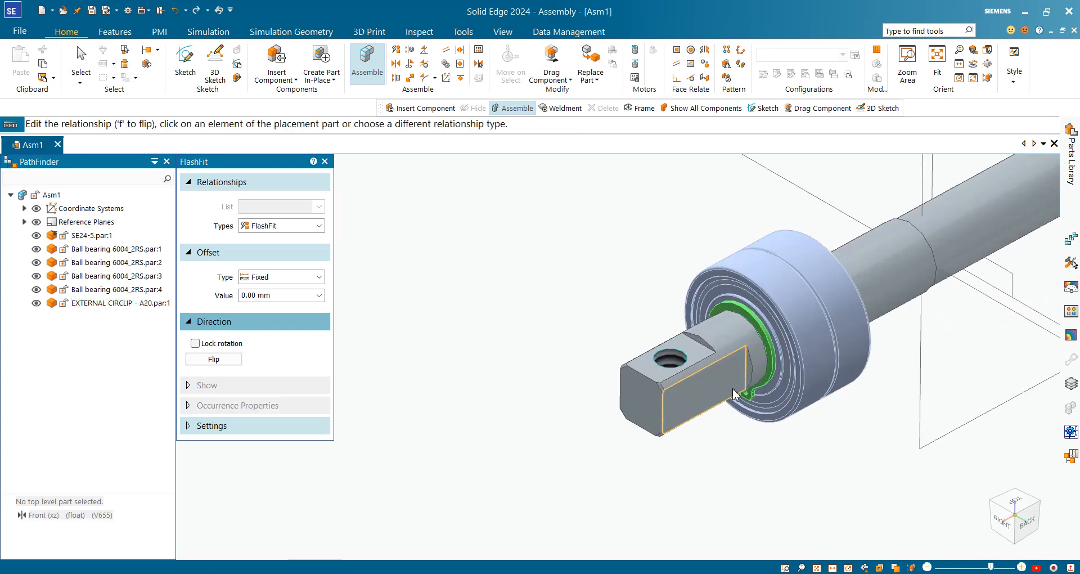
pyautogui.click(214, 359)
pyautogui.scroll(2, 813, 309)
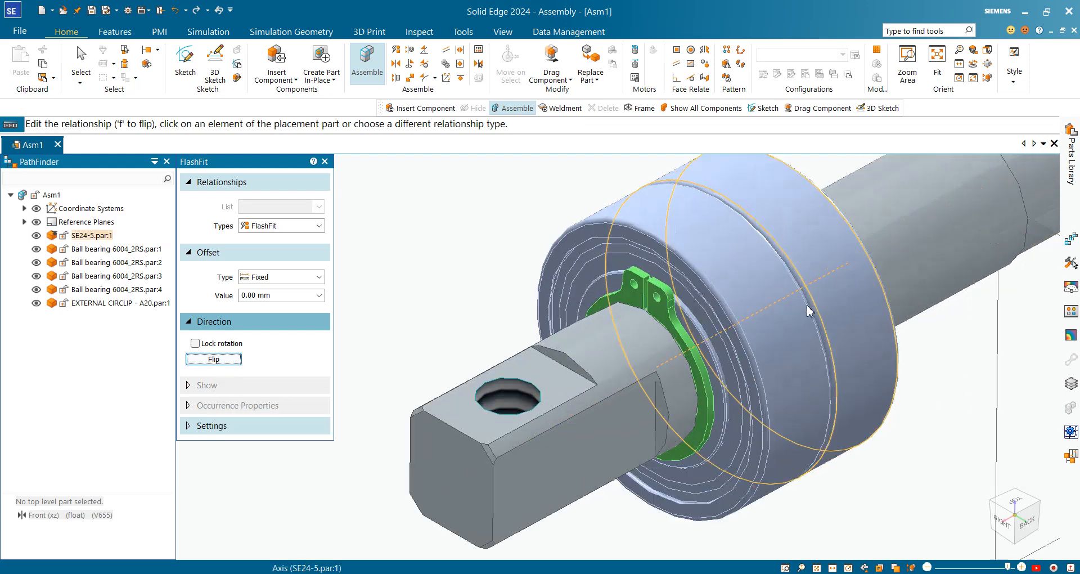
pyautogui.scroll(4, 584, 309)
pyautogui.scroll(-5, 646, 297)
pyautogui.scroll(-2, 646, 296)
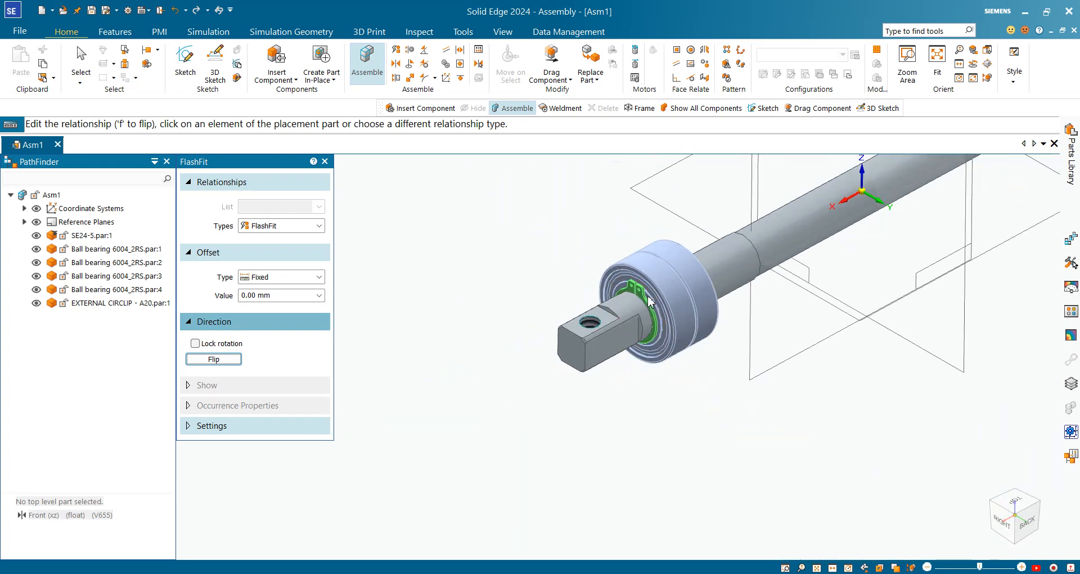
pyautogui.moveTo(646, 297); pyautogui.dragTo(680, 307, button='middle')
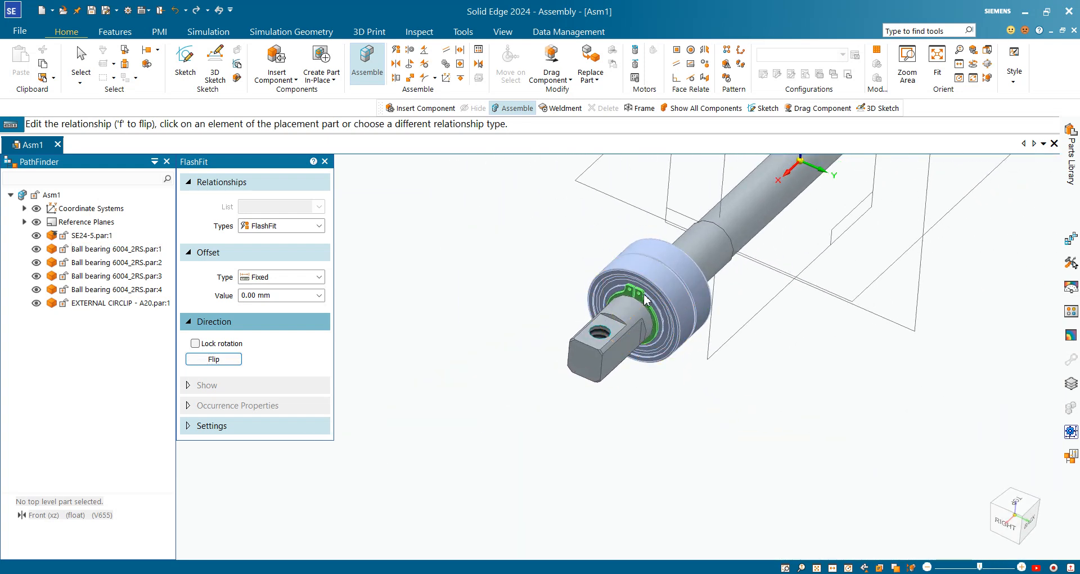
pyautogui.press('Escape')
pyautogui.scroll(-4, 495, 381)
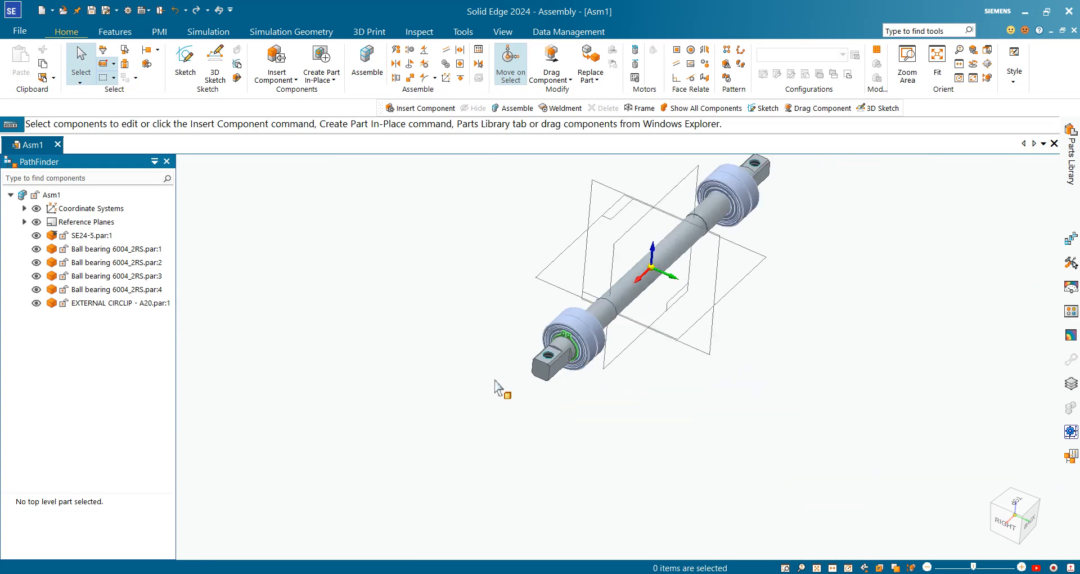
pyautogui.scroll(-2, 495, 381)
pyautogui.scroll(5, 699, 252)
pyautogui.scroll(-4, 557, 359)
pyautogui.moveTo(545, 455); pyautogui.dragTo(392, 452, button='middle')
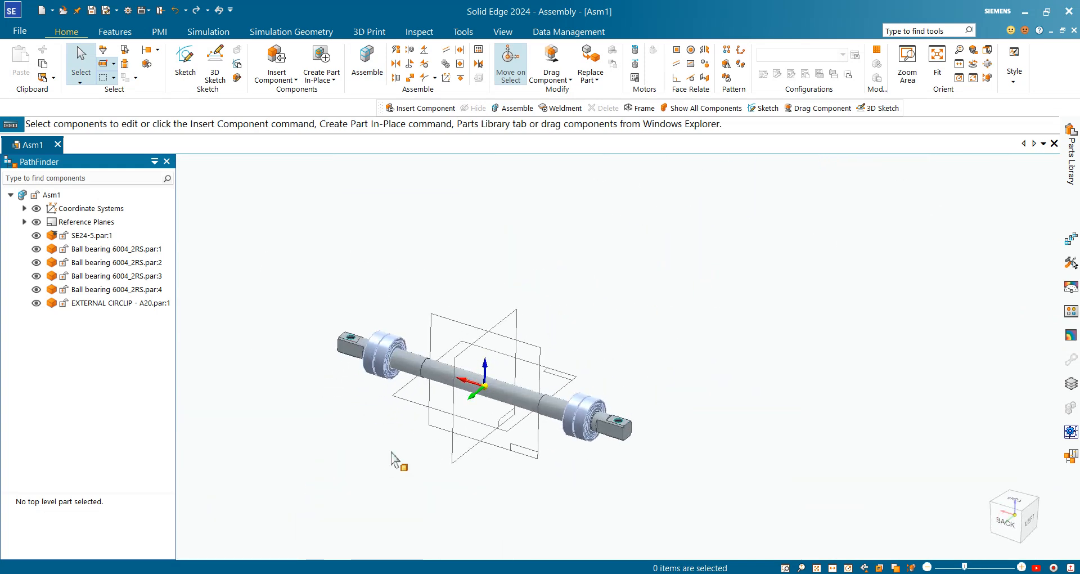
pyautogui.scroll(2, 704, 419)
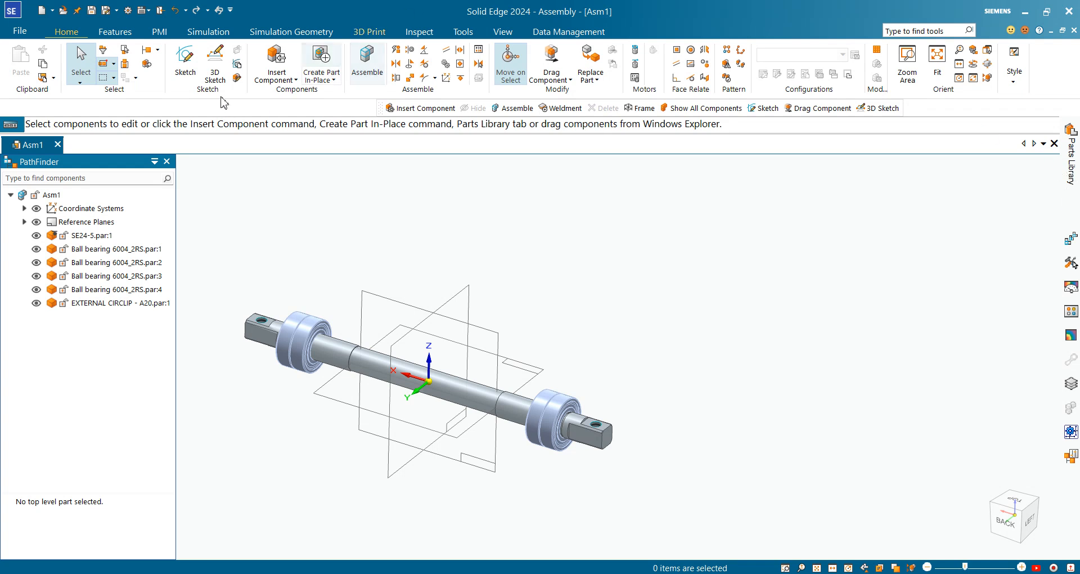
pyautogui.click(276, 60)
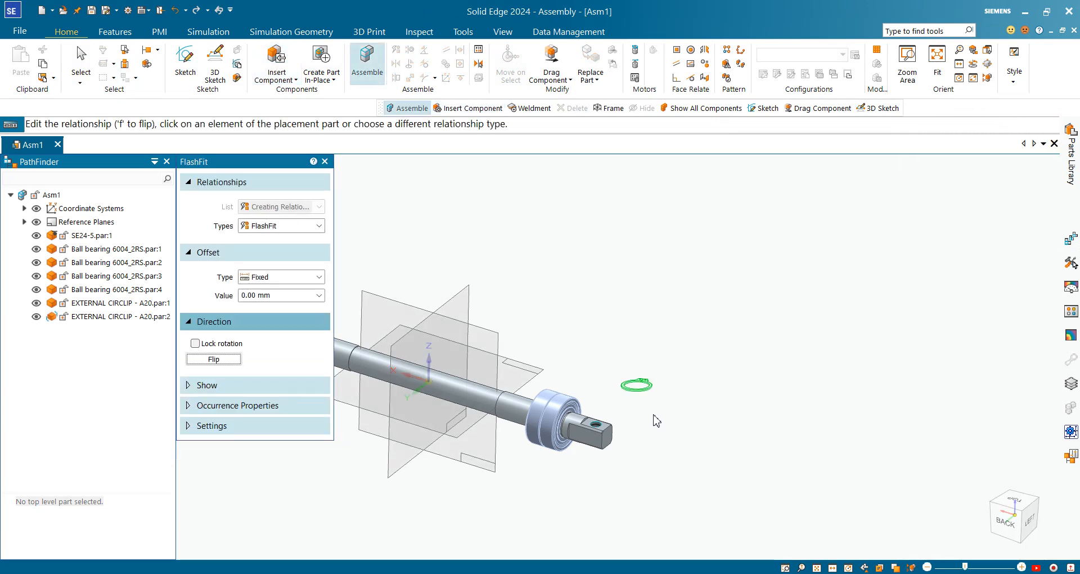
pyautogui.press('Escape')
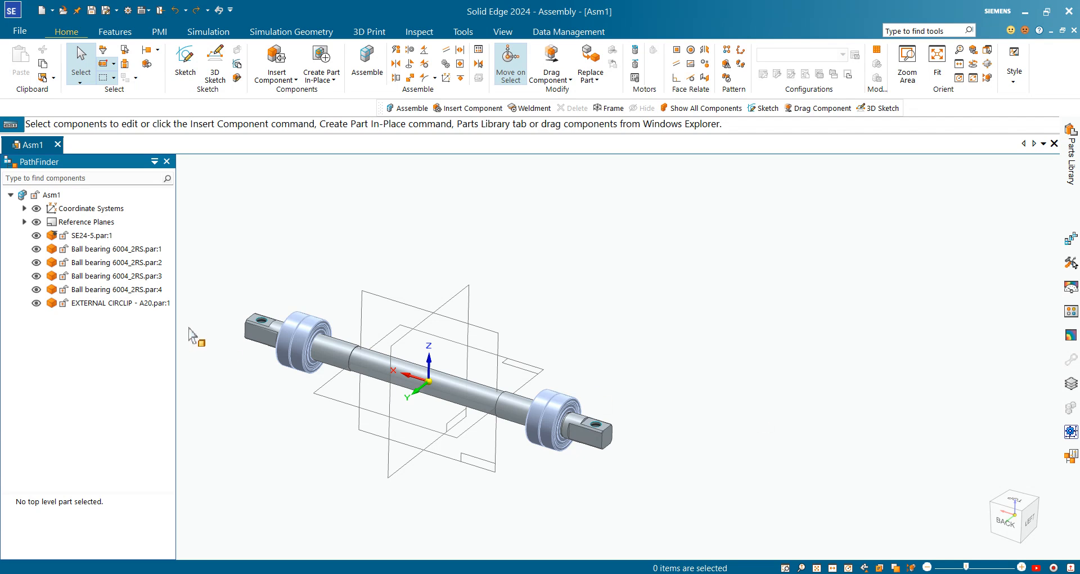
pyautogui.moveTo(190, 331); pyautogui.dragTo(184, 282, button='middle')
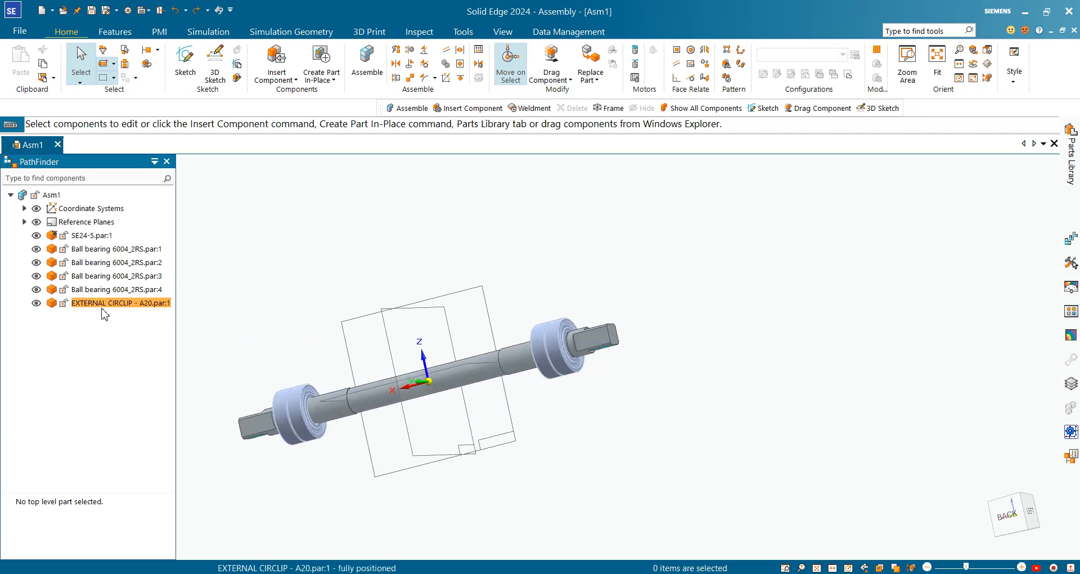
pyautogui.click(102, 304)
pyautogui.moveTo(739, 452); pyautogui.dragTo(319, 400, button='middle')
pyautogui.press('Escape')
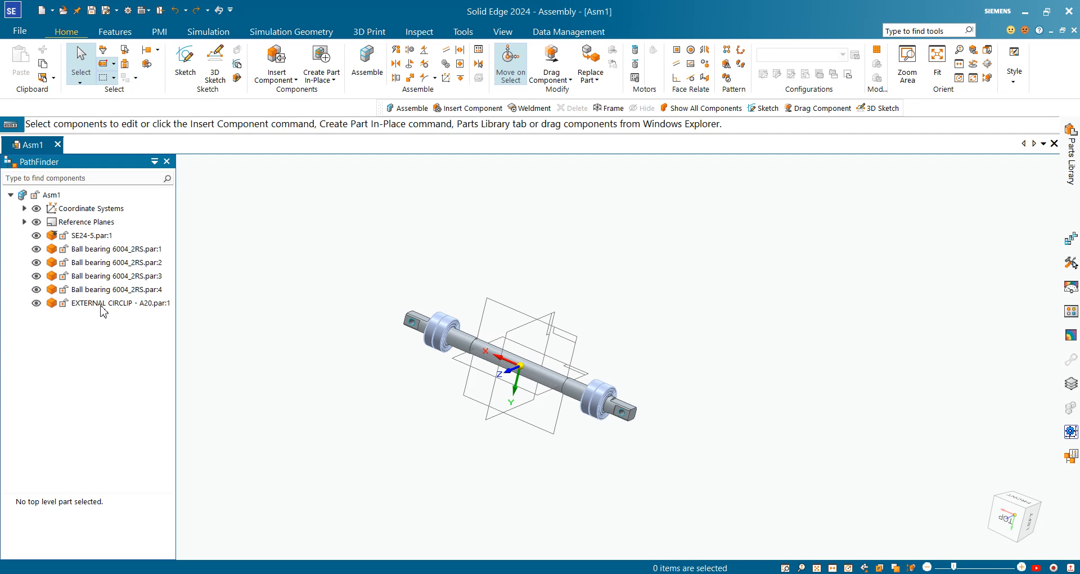
pyautogui.click(102, 306)
pyautogui.press('Escape')
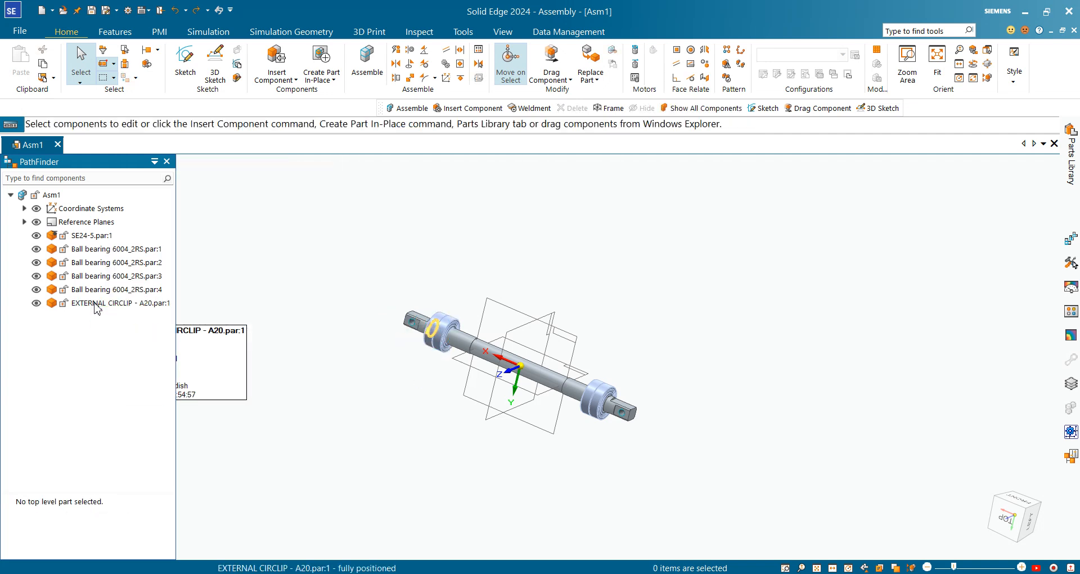
# Paste a copy of the external circlip and align its axis with the shaft's opposite end using FlashFit, leaving rotation unlocked.
pyautogui.click(86, 304)
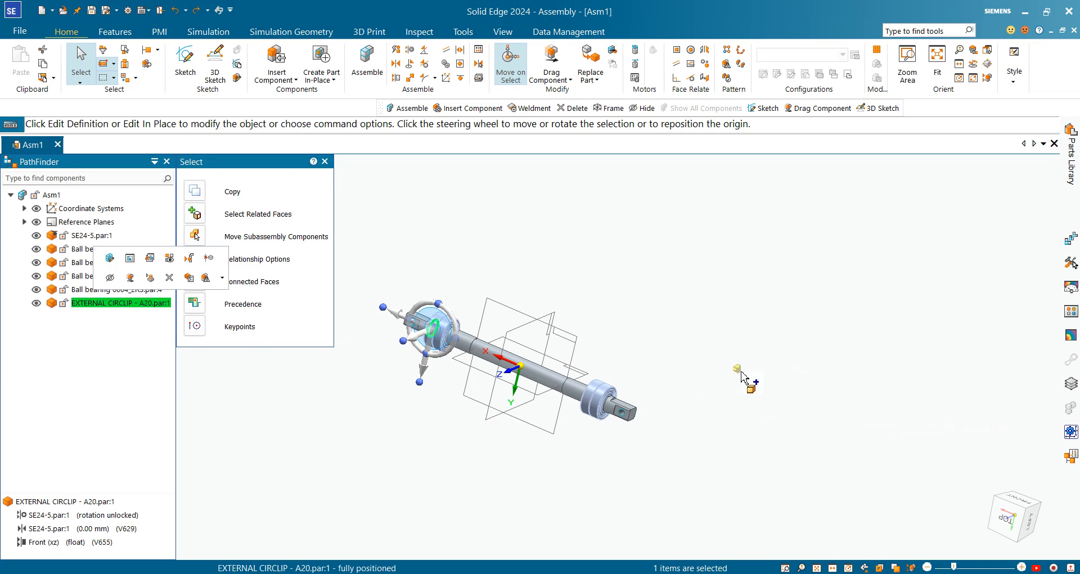
pyautogui.hotkey('ctrl', 'v')
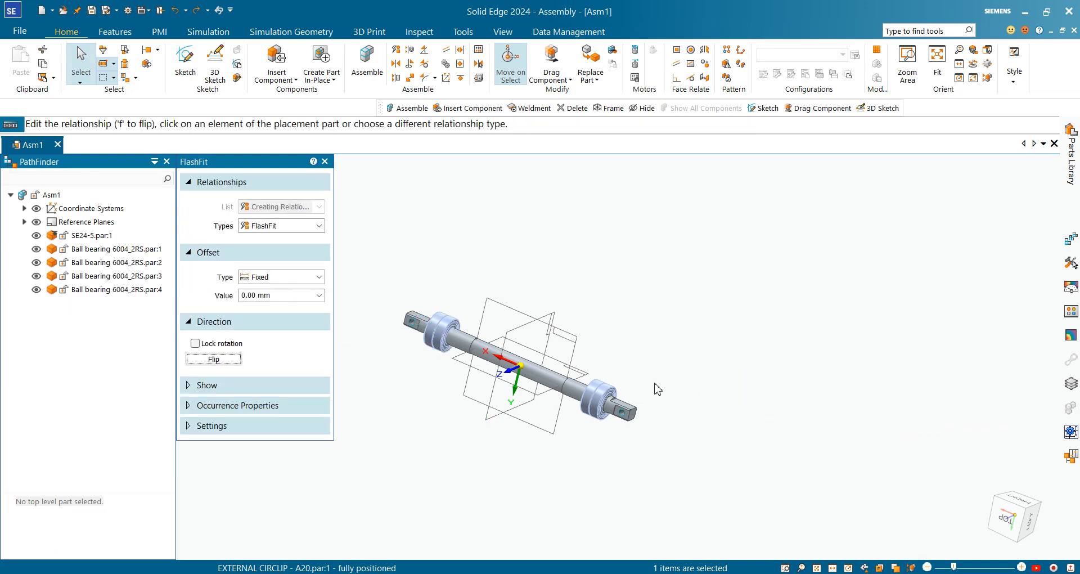
pyautogui.scroll(3, 703, 389)
pyautogui.moveTo(729, 395)
pyautogui.mouseDown(button='middle')
pyautogui.moveTo(684, 386)
pyautogui.moveTo(705, 357)
pyautogui.moveTo(735, 412)
pyautogui.mouseUp(button='middle')
pyautogui.scroll(5, 740, 360)
pyautogui.scroll(4, 740, 360)
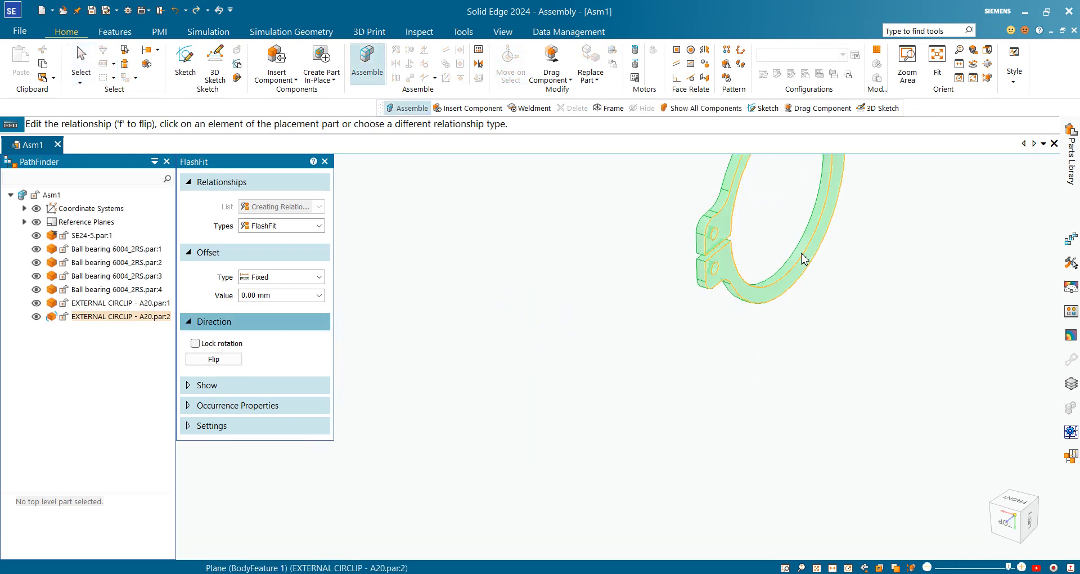
pyautogui.scroll(-5, 889, 338)
pyautogui.scroll(6, 709, 450)
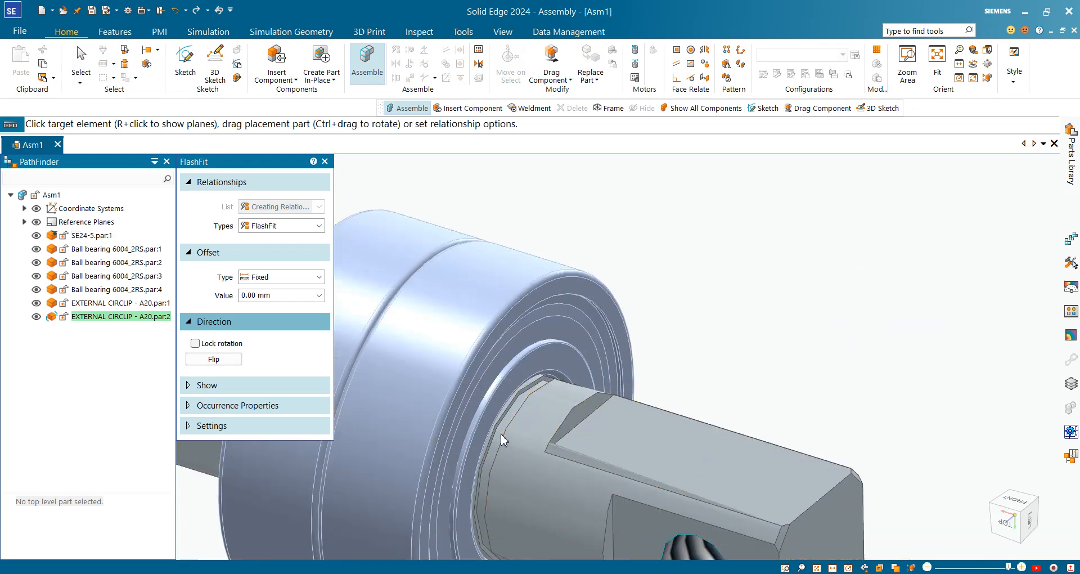
pyautogui.click(535, 441)
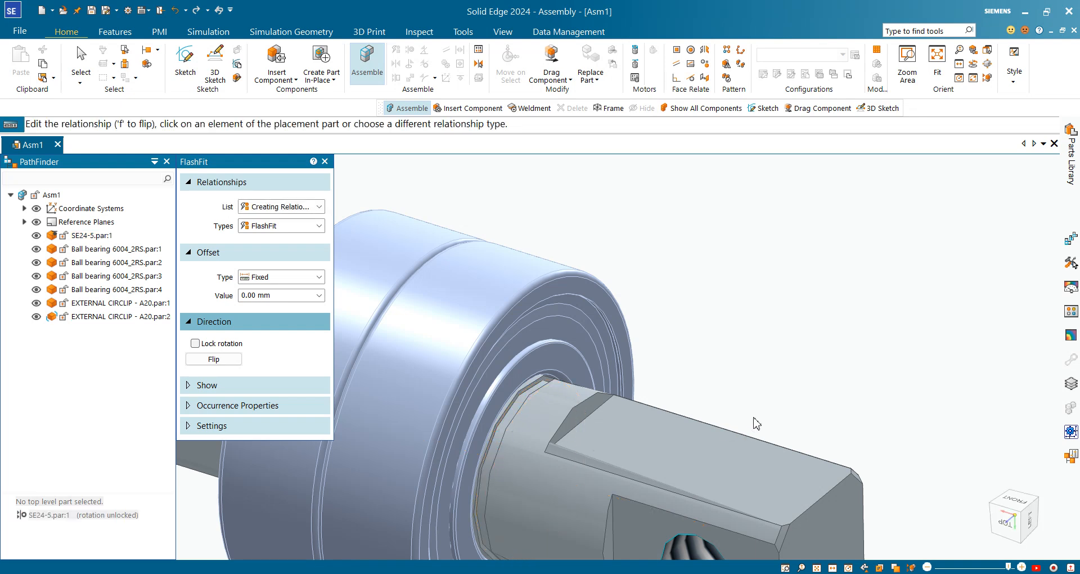
# Mate the second circlip's flat side face with the side wall of the shaft groove using FlashFit at 0.00 mm offset.
pyautogui.scroll(-5, 757, 424)
pyautogui.scroll(4, 819, 433)
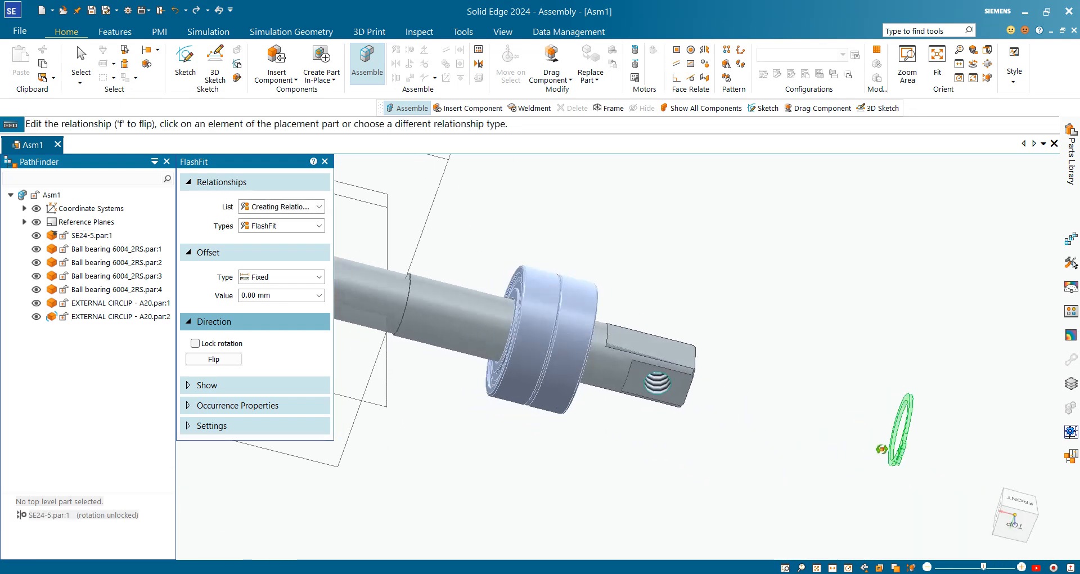
pyautogui.moveTo(882, 449); pyautogui.dragTo(876, 385, button='middle')
pyautogui.scroll(3, 876, 379)
pyautogui.click(838, 346)
pyautogui.scroll(-3, 839, 360)
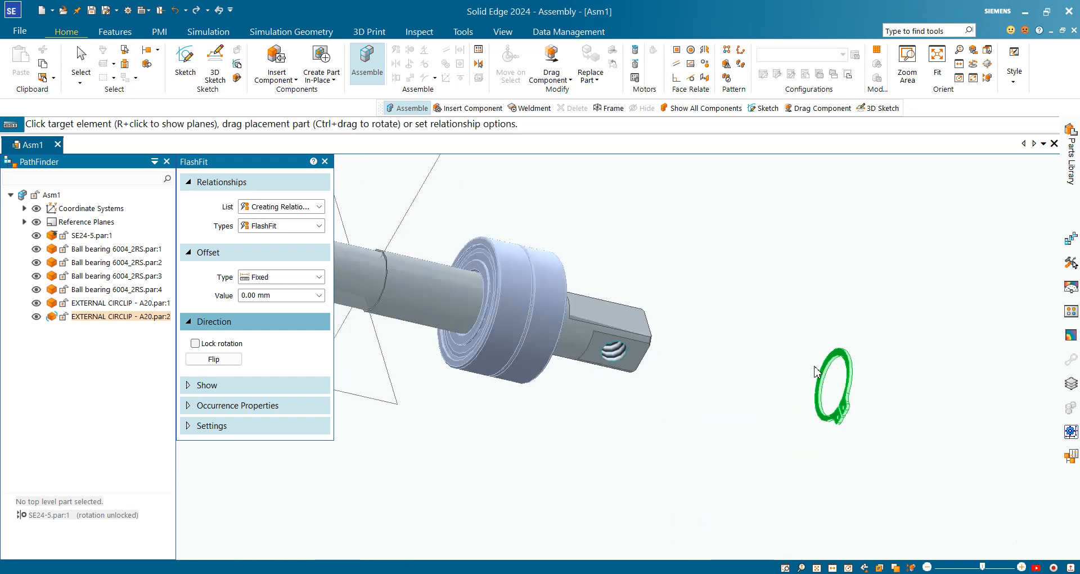
pyautogui.scroll(-3, 506, 315)
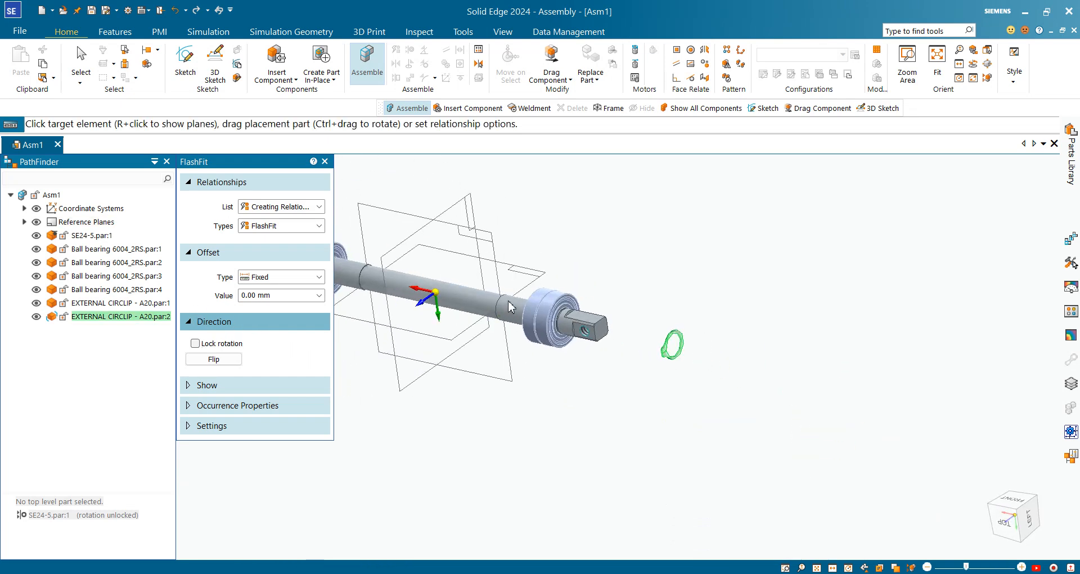
pyautogui.scroll(5, 559, 334)
pyautogui.scroll(5, 559, 334)
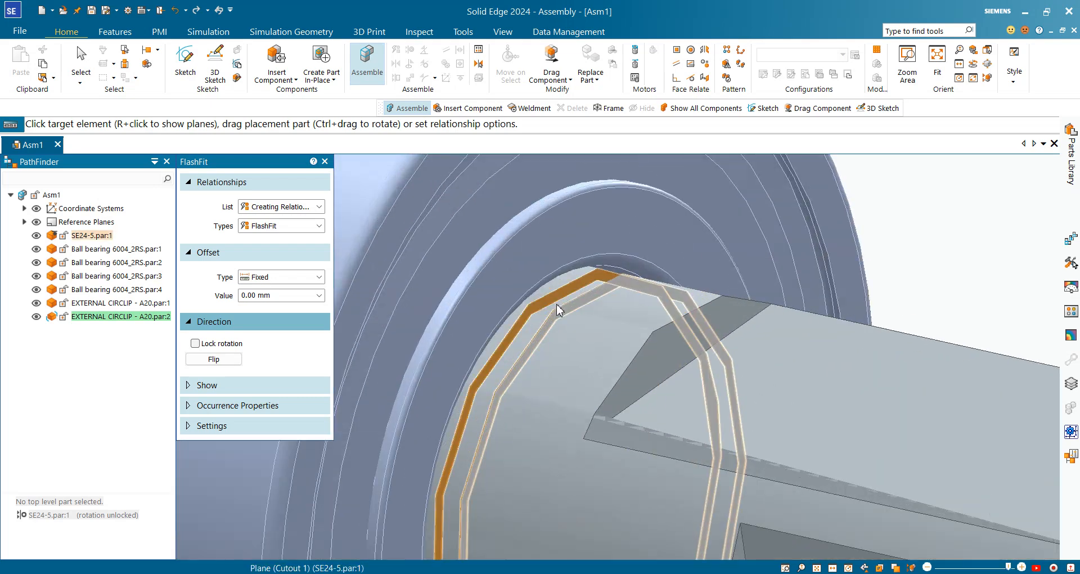
pyautogui.click(554, 303)
pyautogui.scroll(-8, 912, 224)
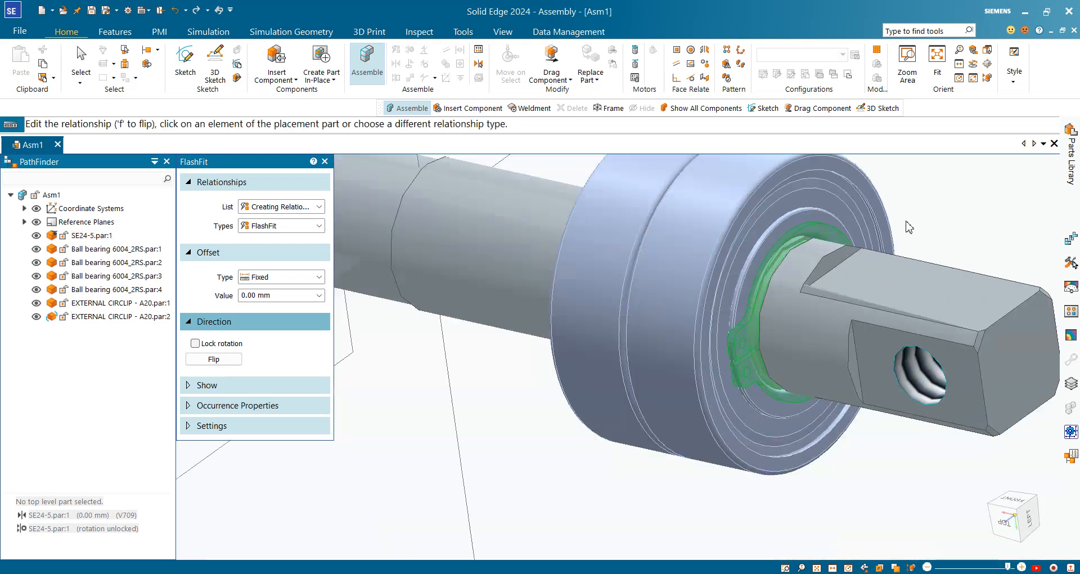
pyautogui.moveTo(844, 302)
pyautogui.mouseDown(button='middle')
pyautogui.moveTo(781, 174)
pyautogui.moveTo(849, 322)
pyautogui.moveTo(851, 307)
pyautogui.mouseUp(button='middle')
pyautogui.press('Escape')
# Relate the flat gap face between the second circlip's lugs to the assembly's Top (xy) plane with a floating FlashFit relationship.
pyautogui.scroll(6, 810, 275)
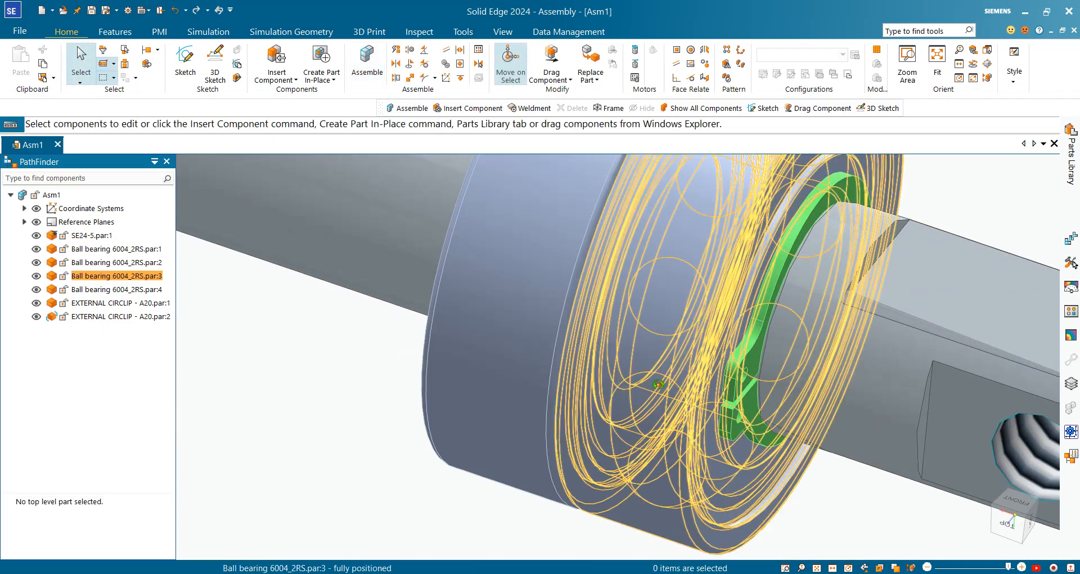
pyautogui.scroll(-4, 761, 416)
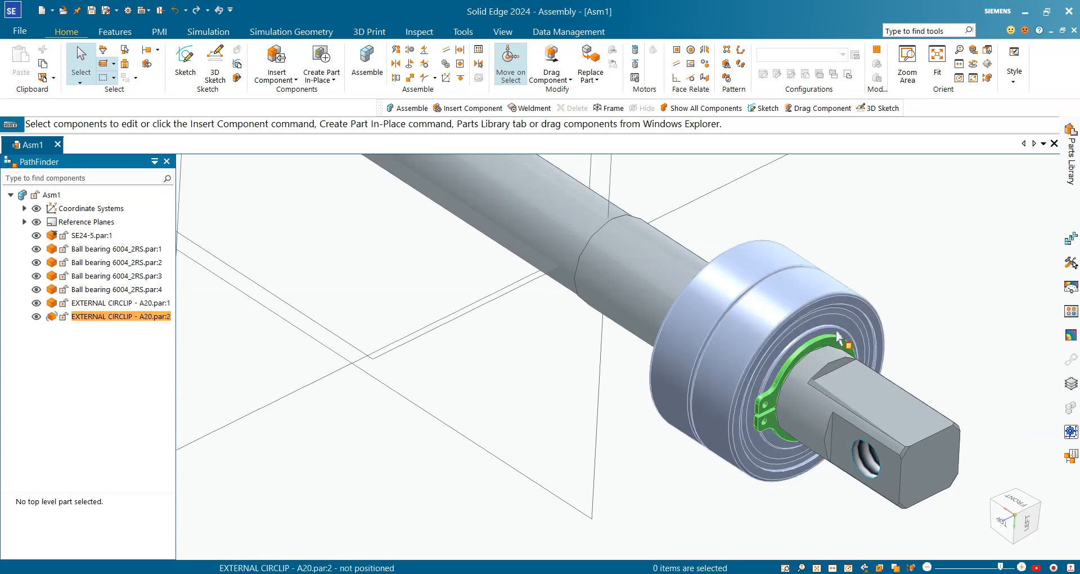
pyautogui.click(369, 71)
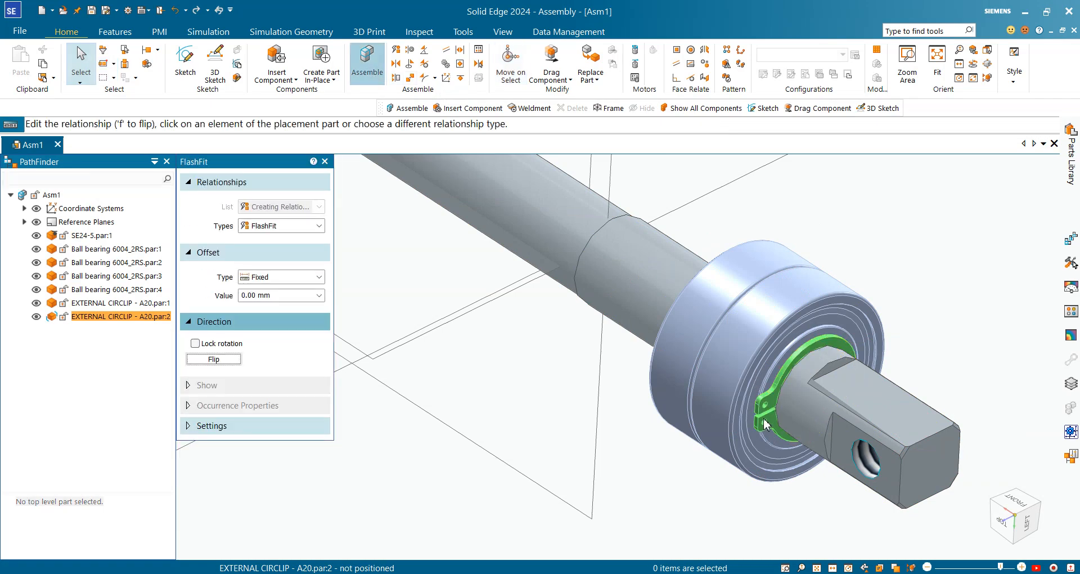
pyautogui.scroll(2, 770, 397)
pyautogui.scroll(-2, 776, 416)
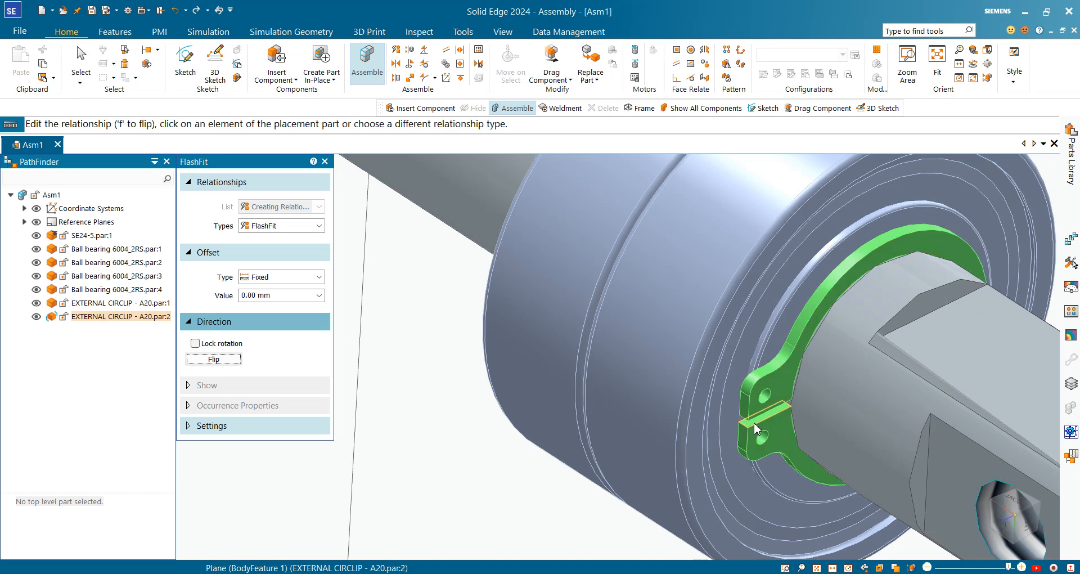
pyautogui.click(789, 421)
pyautogui.scroll(-6, 898, 448)
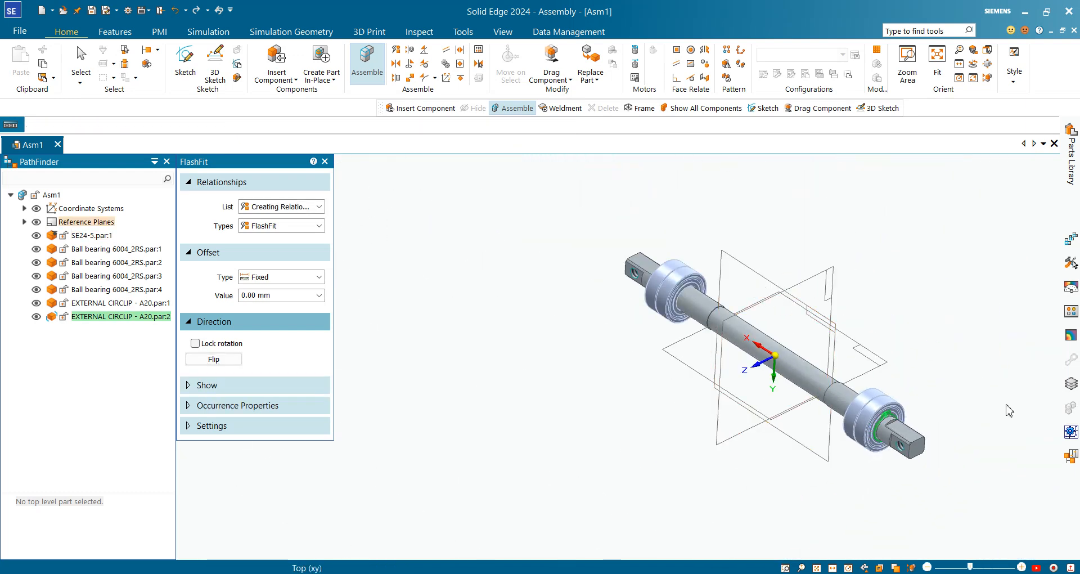
pyautogui.scroll(8, 909, 434)
pyautogui.scroll(-8, 654, 419)
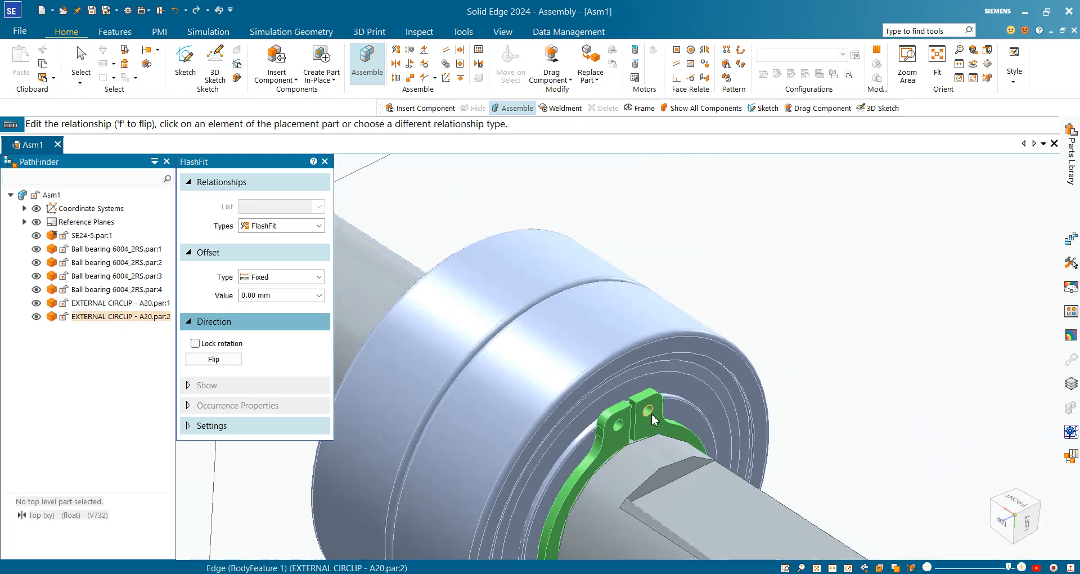
pyautogui.press('Escape')
# Insert ROLLER.par from the SE 2024 -ASSEMBLY folder into the assembly beside the shaft.
pyautogui.scroll(-6, 859, 388)
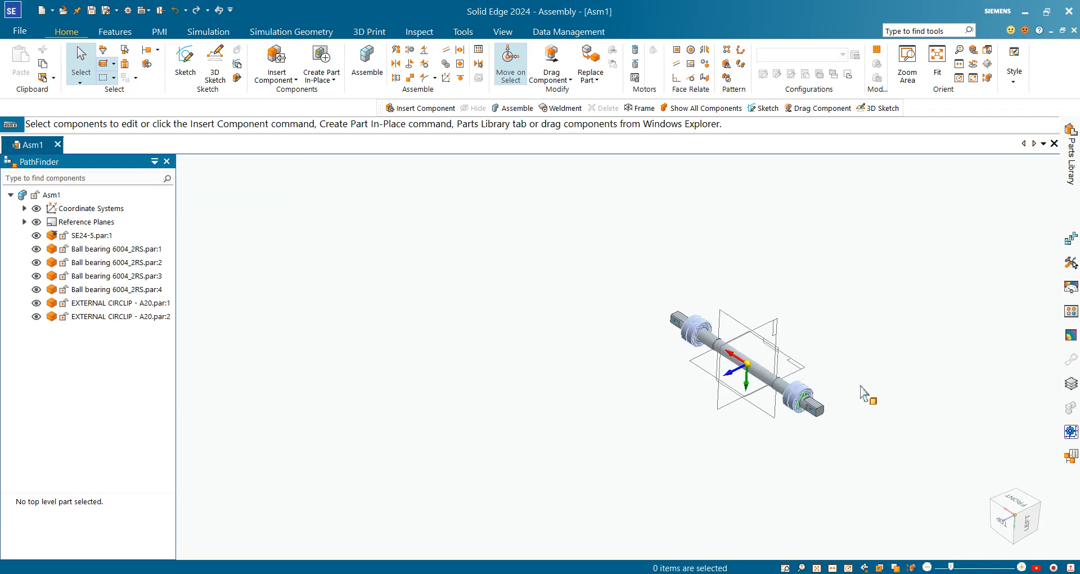
pyautogui.scroll(2, 849, 354)
pyautogui.scroll(3, 765, 419)
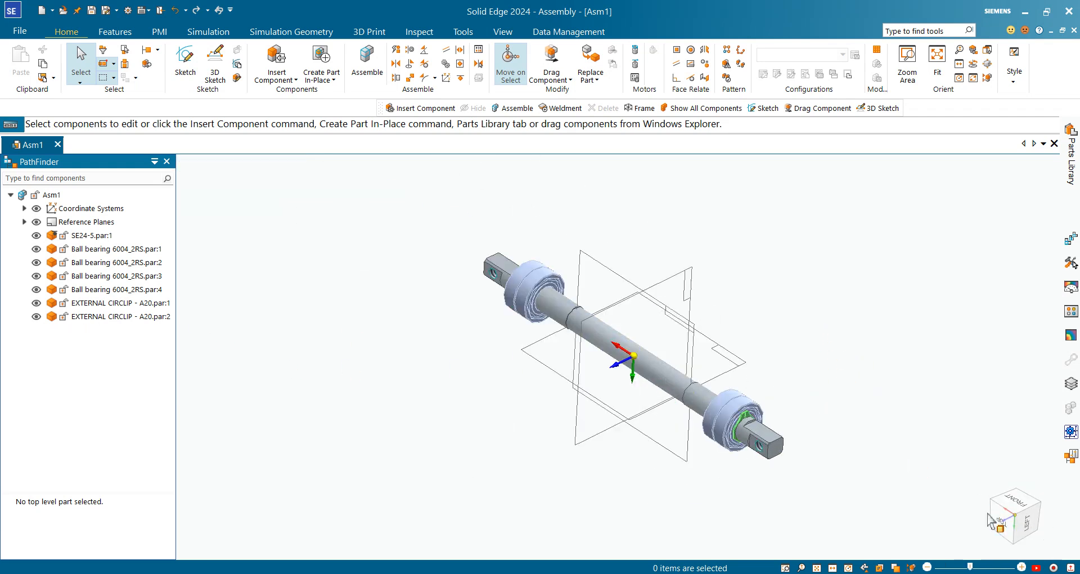
pyautogui.scroll(-1, 310, 426)
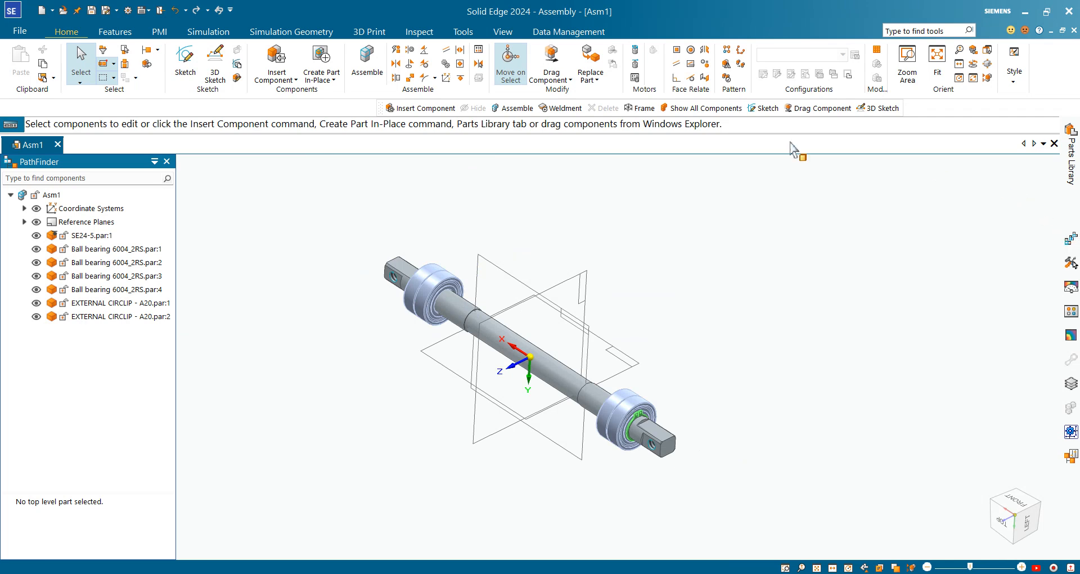
pyautogui.click(276, 62)
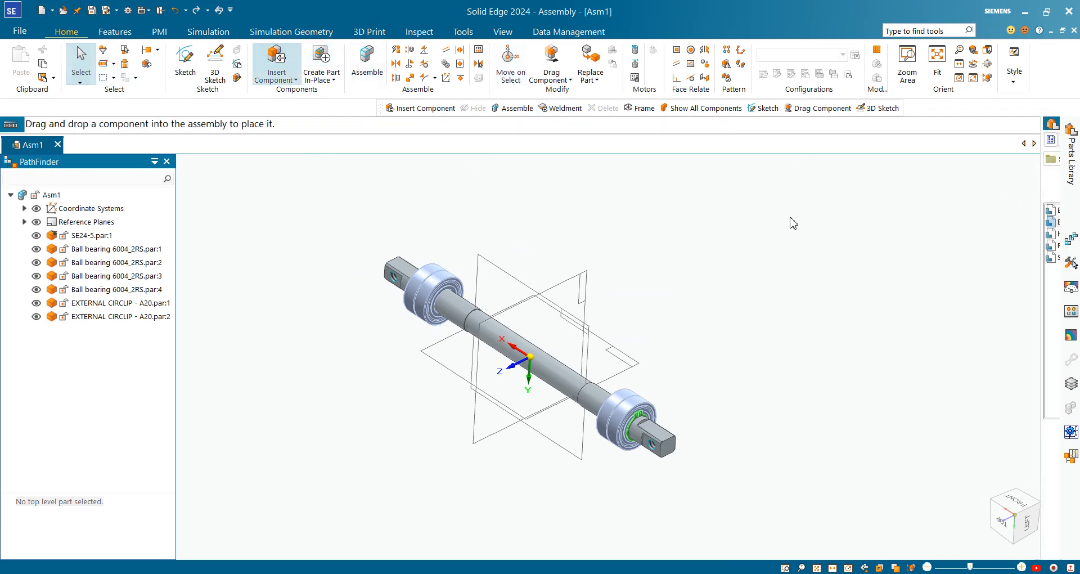
pyautogui.click(941, 211)
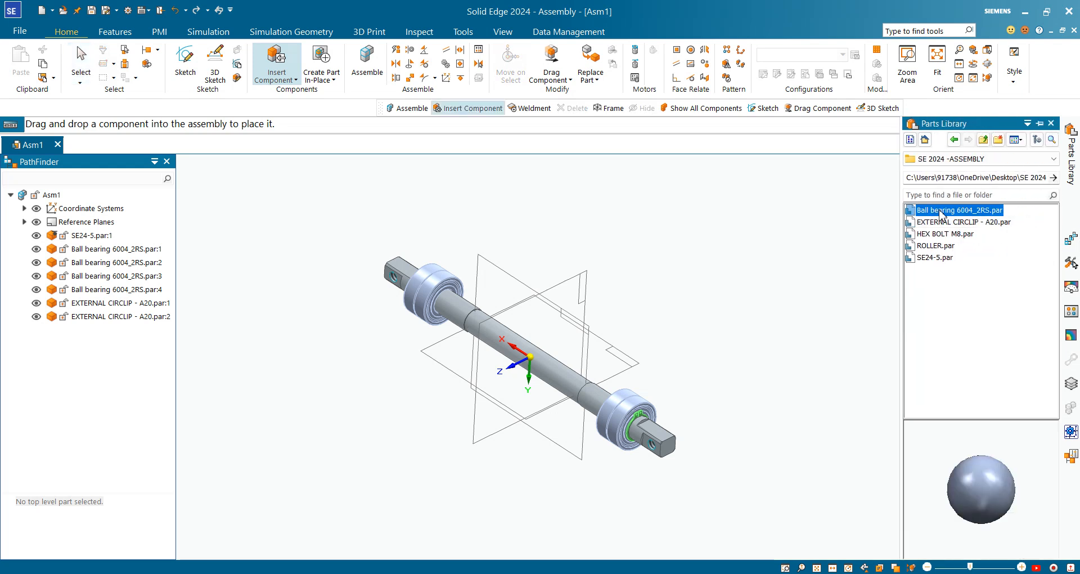
pyautogui.click(939, 246)
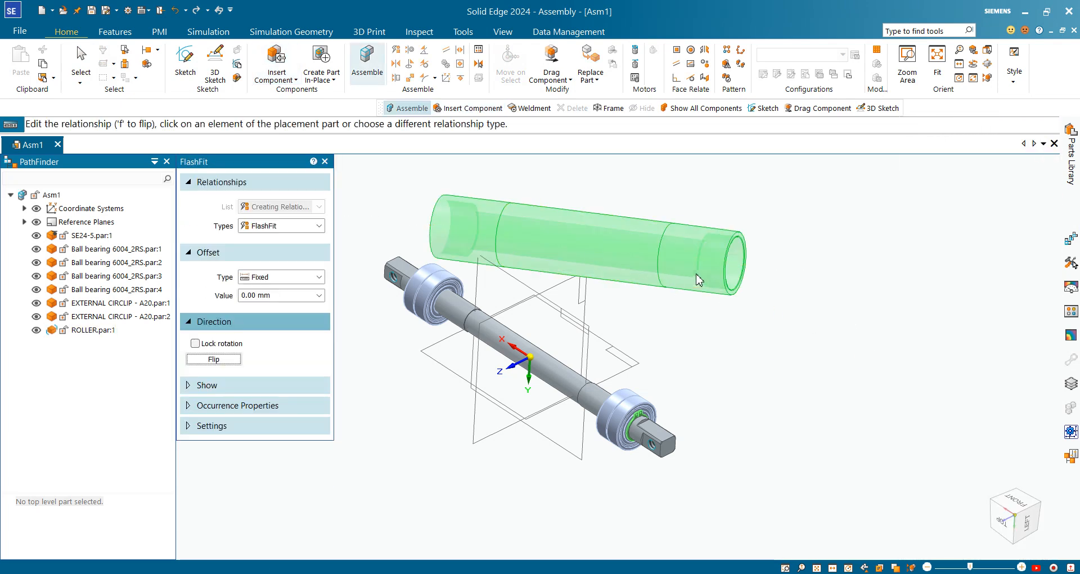
# Align the roller's axis with the shaft's axis using FlashFit and lock its rotation.
pyautogui.click(592, 249)
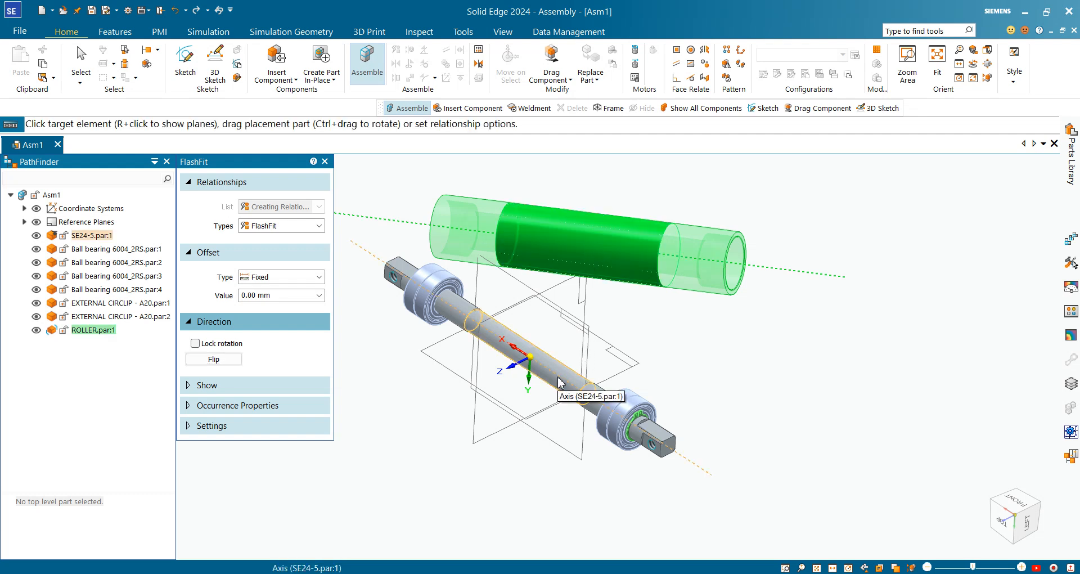
pyautogui.click(566, 381)
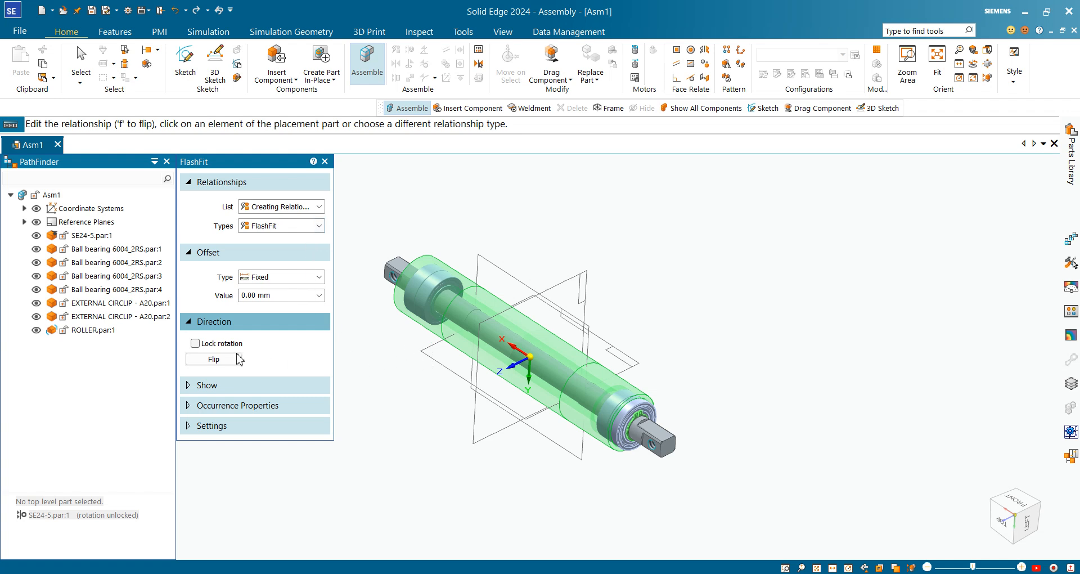
pyautogui.click(196, 343)
pyautogui.press('Escape')
# Examine both open ends of the roller and how the bearings sit inside its bore.
pyautogui.scroll(3, 666, 379)
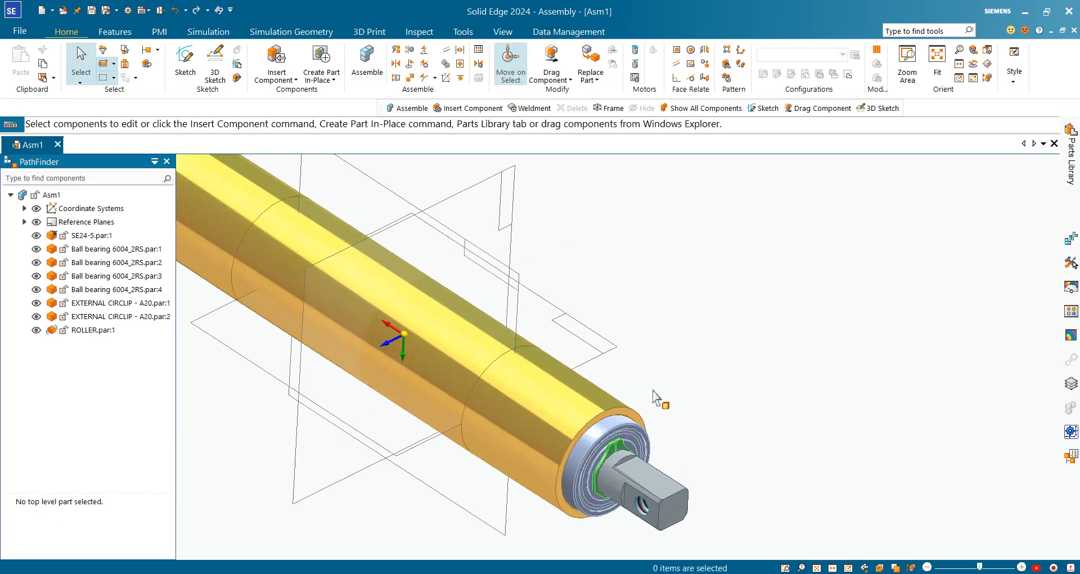
pyautogui.scroll(-5, 657, 398)
pyautogui.moveTo(688, 434); pyautogui.dragTo(763, 493, button='middle')
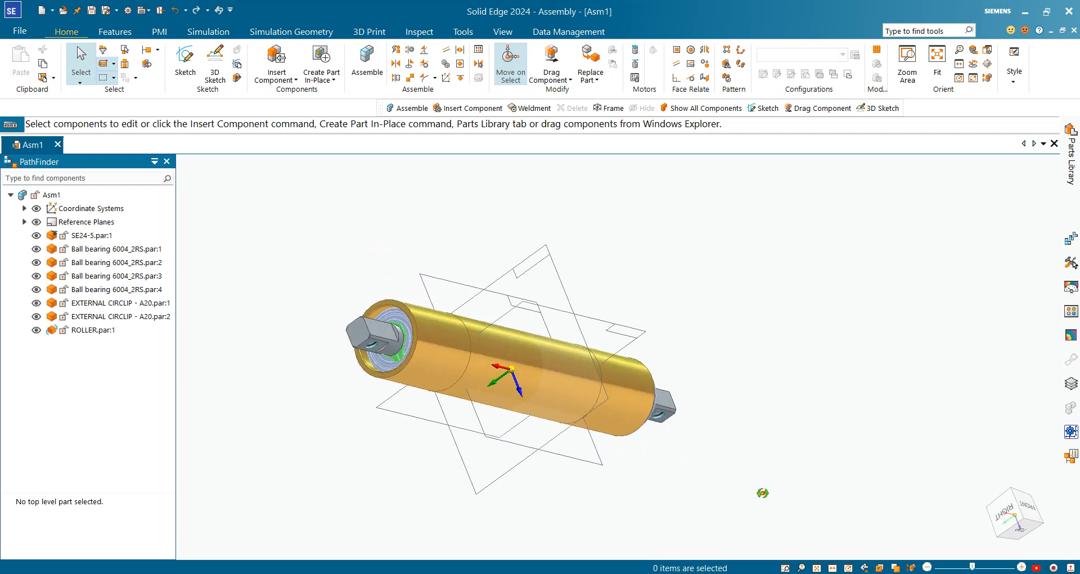
pyautogui.scroll(6, 482, 308)
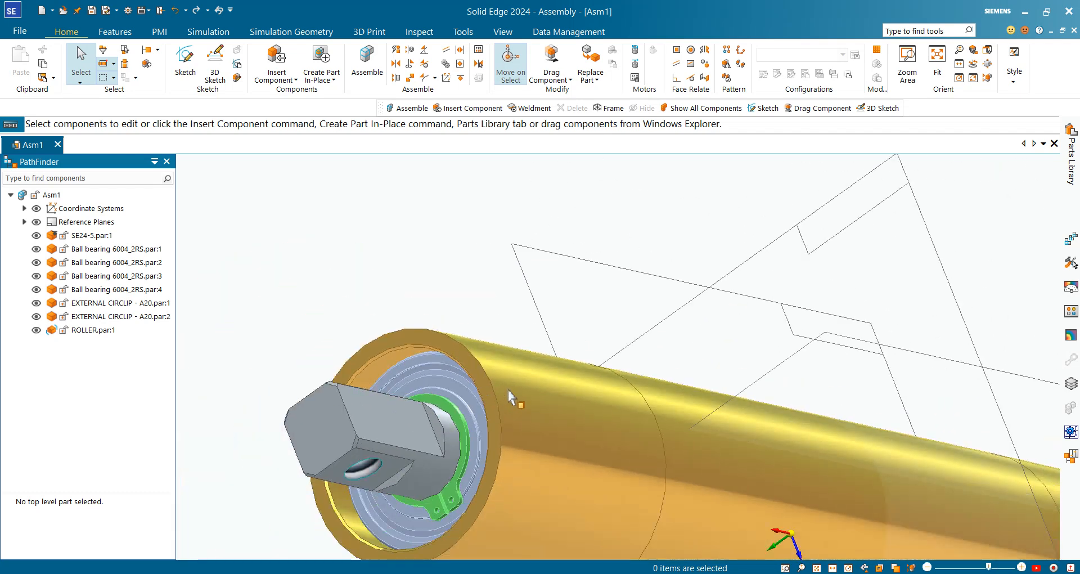
pyautogui.scroll(-6, 508, 390)
pyautogui.moveTo(508, 390); pyautogui.dragTo(451, 359, button='middle')
pyautogui.scroll(4, 452, 359)
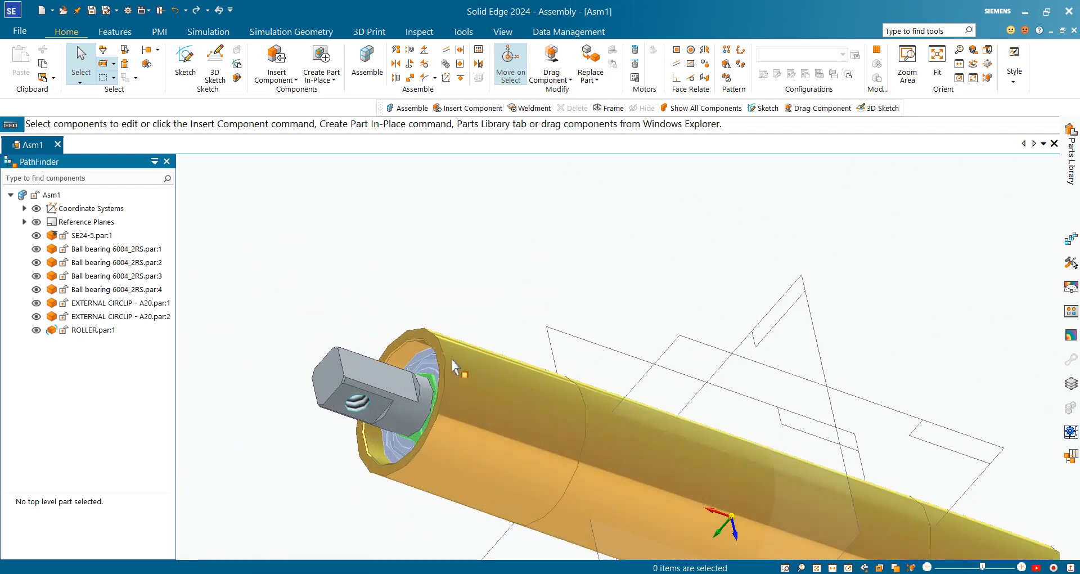
pyautogui.scroll(3, 453, 360)
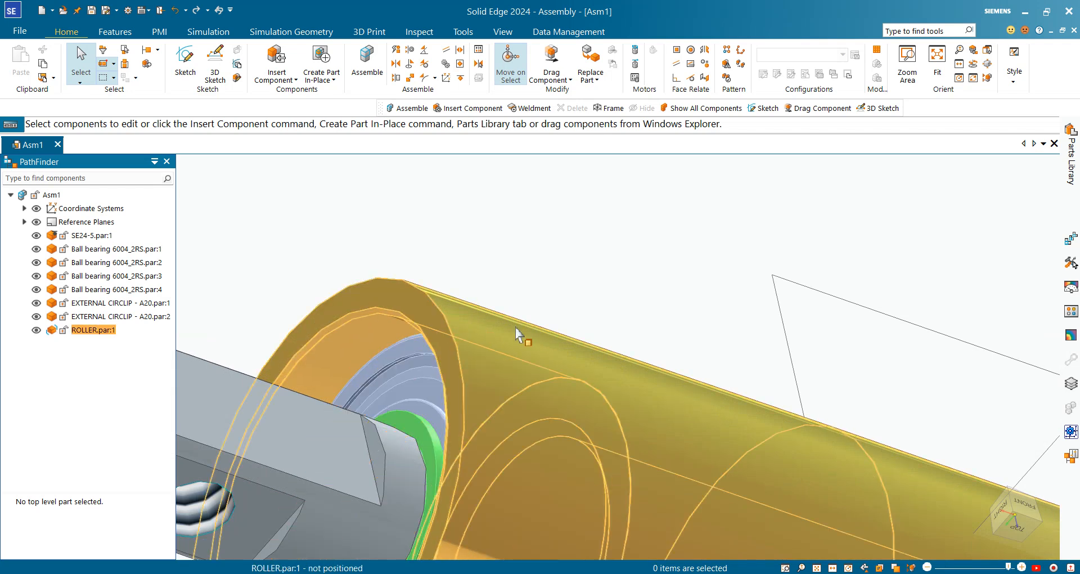
pyautogui.scroll(-3, 517, 334)
# Try to align the roller's annular end face flush with the outer face of the adjacent ball bearing at 0.00 mm offset.
pyautogui.click(366, 62)
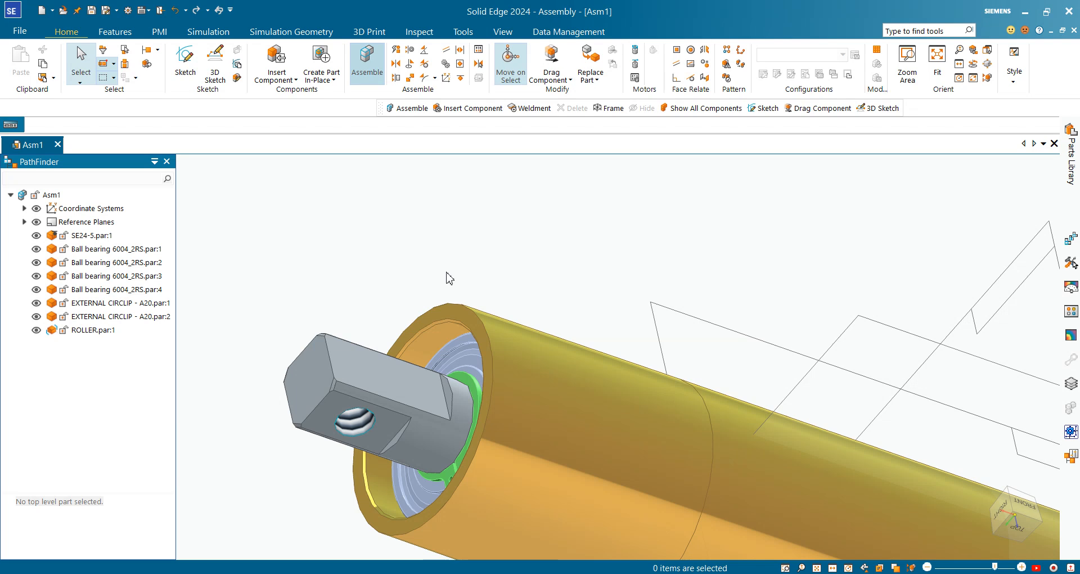
pyautogui.click(460, 365)
pyautogui.scroll(1, 462, 354)
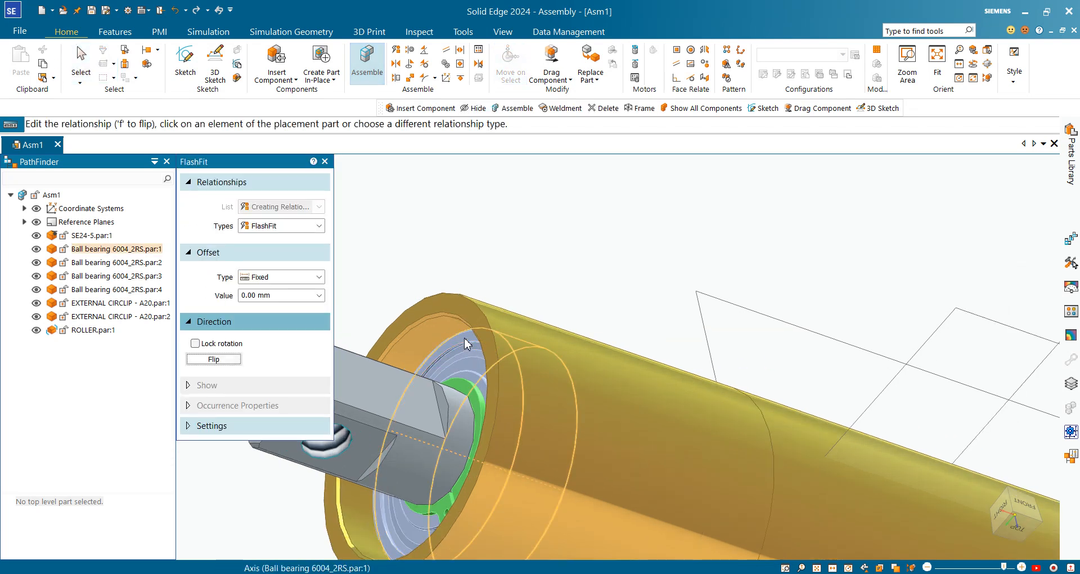
pyautogui.scroll(2, 466, 344)
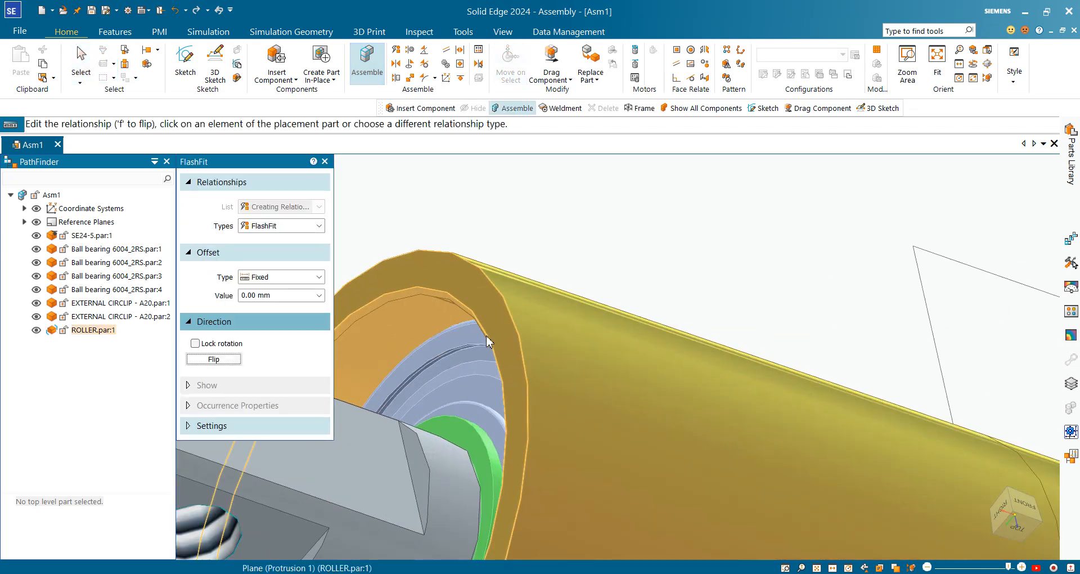
pyautogui.click(414, 261)
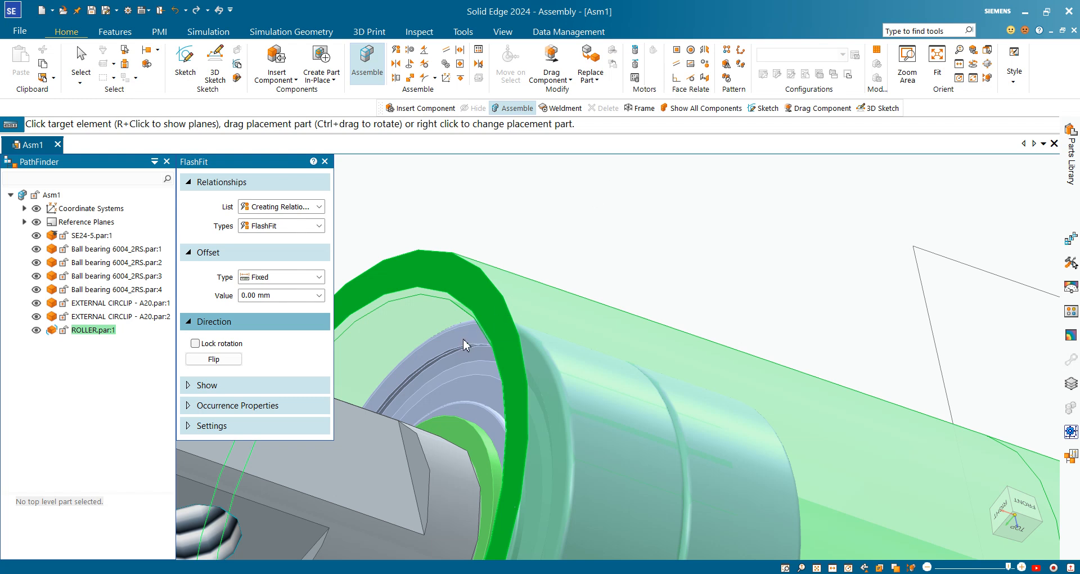
pyautogui.click(480, 425)
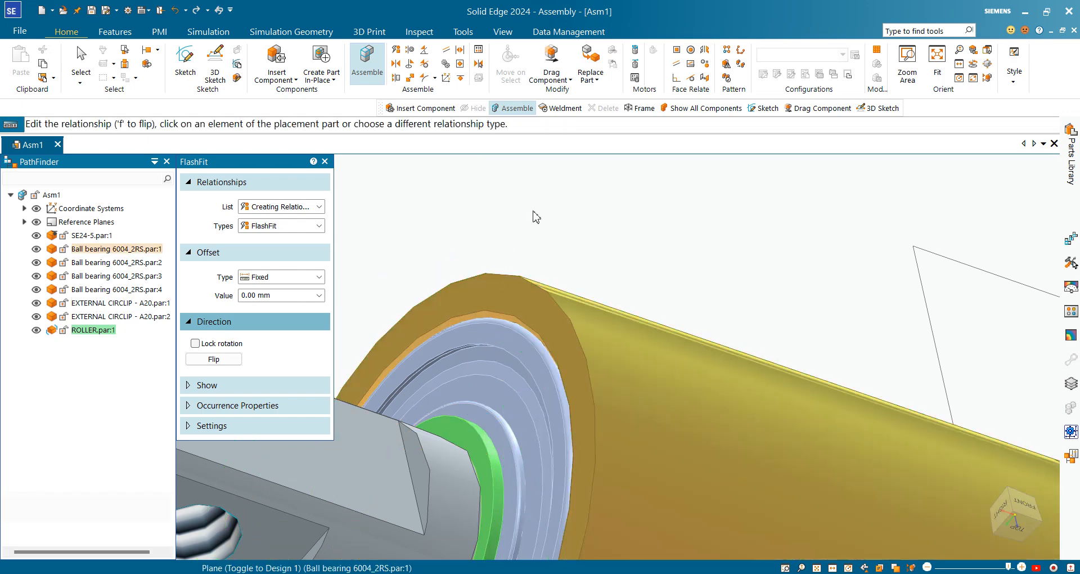
pyautogui.scroll(3, 763, 331)
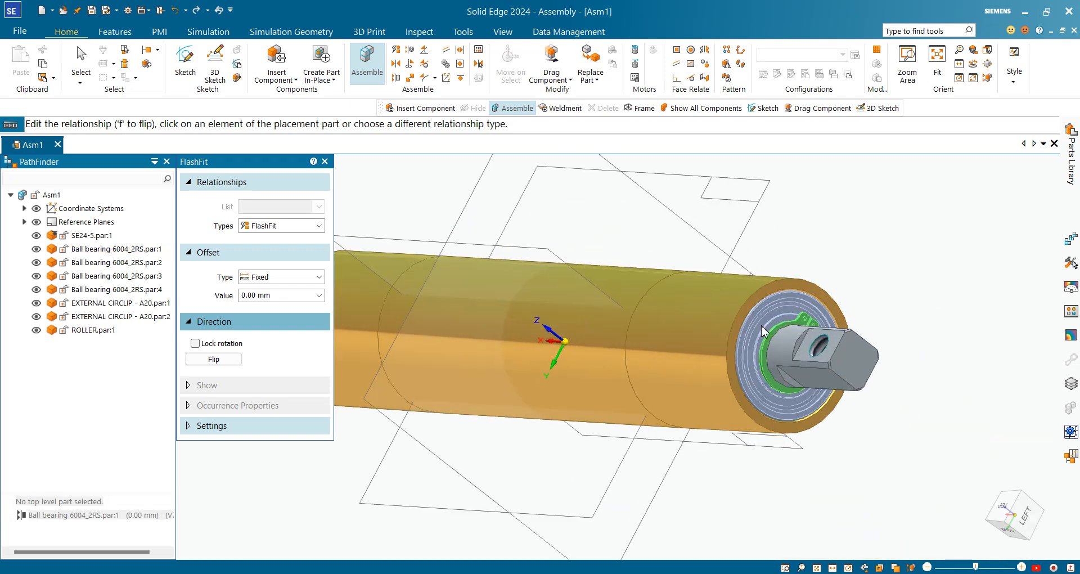
pyautogui.click(990, 547)
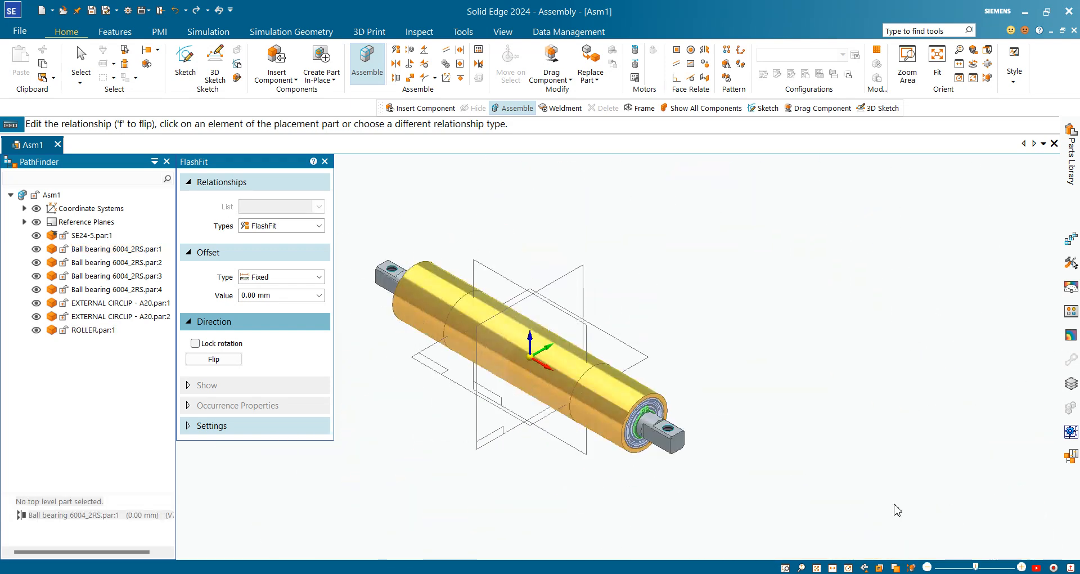
pyautogui.press('Escape')
# Check the roller's opposite end and undo the planar relationship between the roller and the ball bearing.
pyautogui.scroll(3, 675, 454)
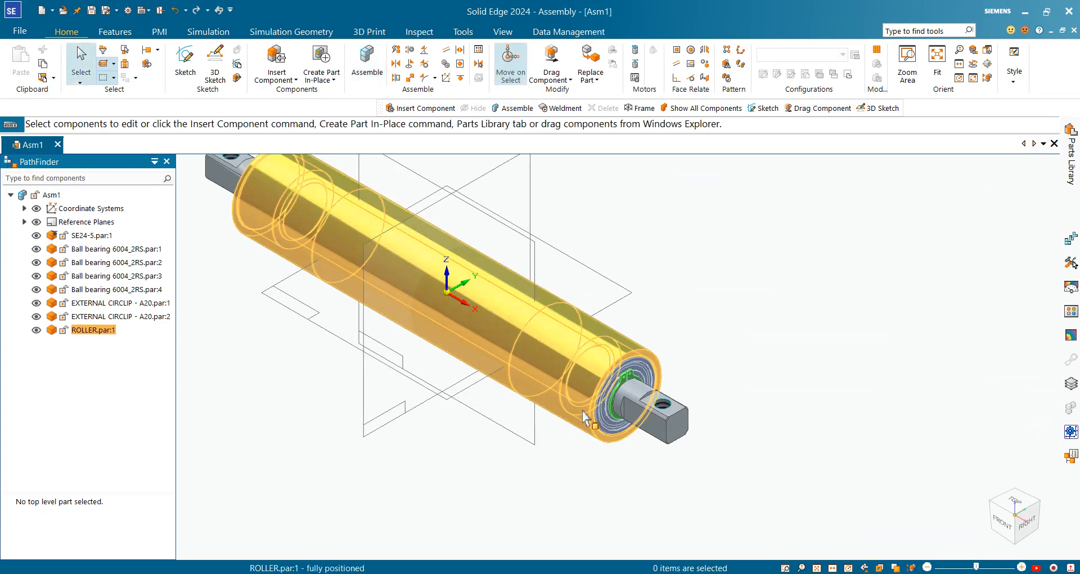
pyautogui.moveTo(611, 400); pyautogui.dragTo(648, 382, button='middle')
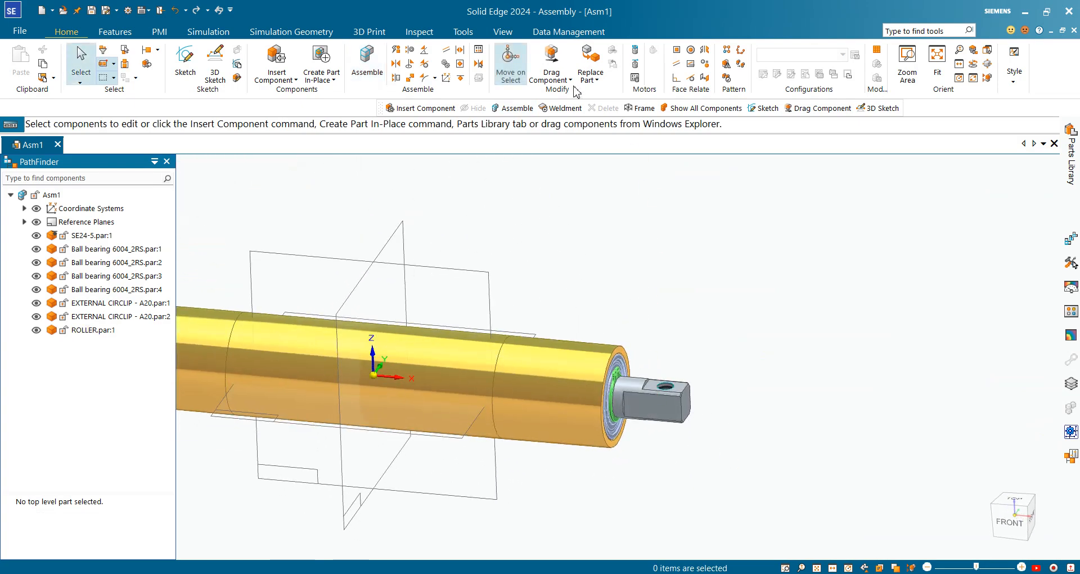
pyautogui.click(177, 8)
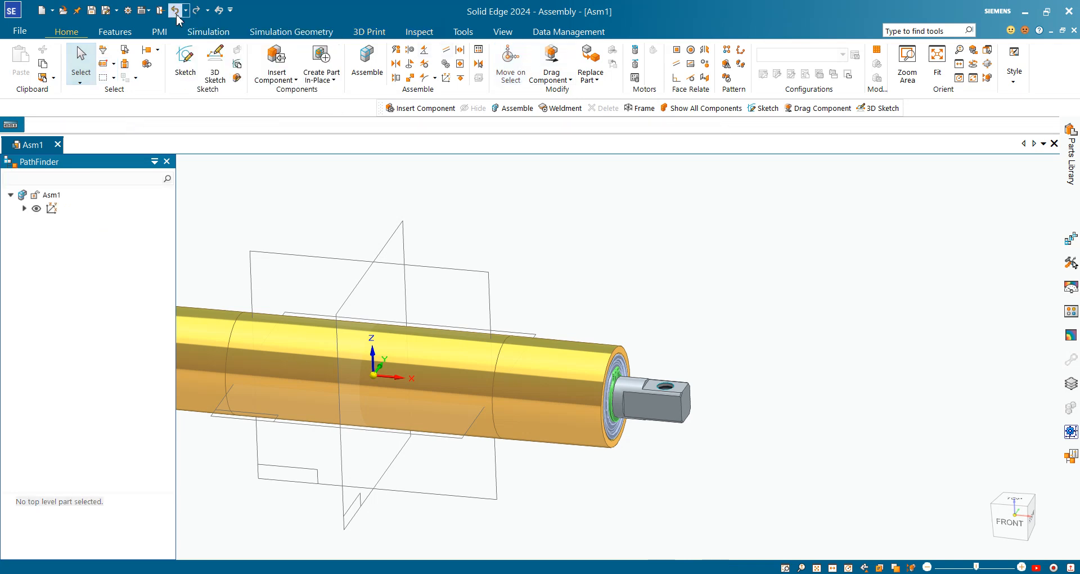
pyautogui.scroll(-5, 900, 362)
pyautogui.scroll(5, 871, 405)
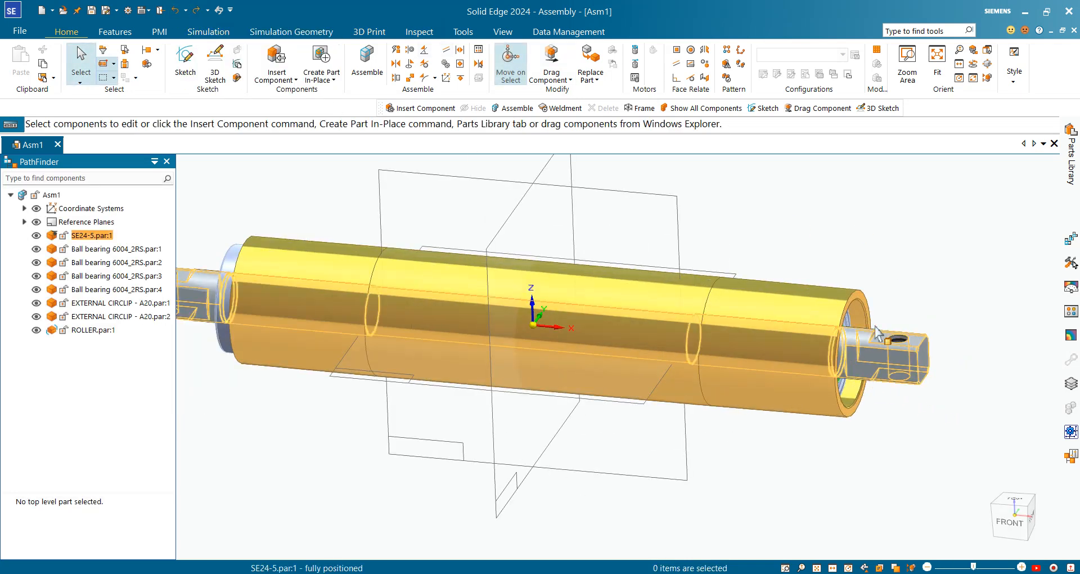
# Try a double Center-Plane relationship with the side face of Ball bearing 6004_2RS.par:3 as the first placement element.
pyautogui.scroll(-5, 415, 342)
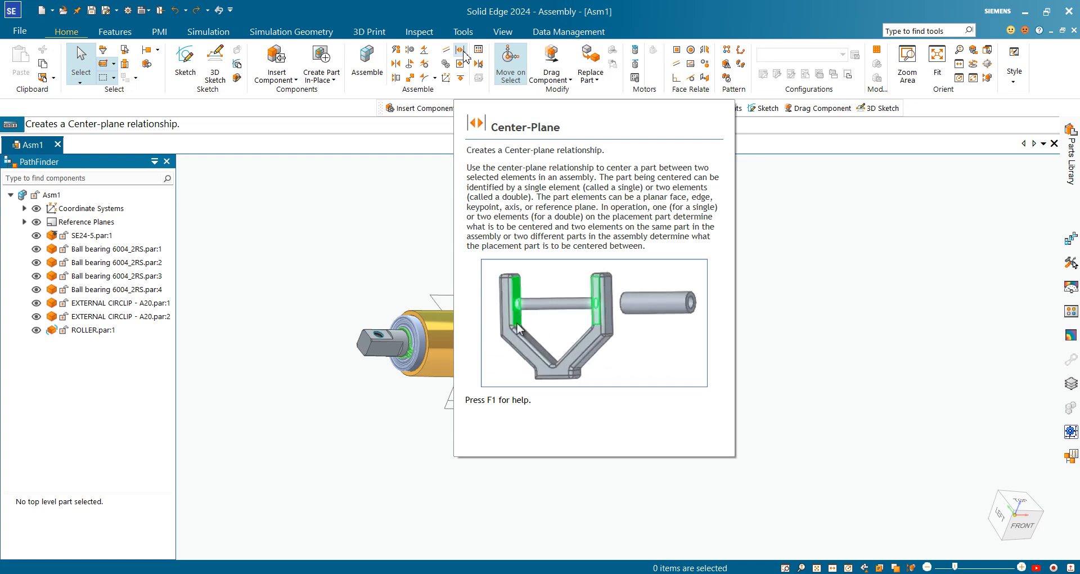
pyautogui.click(464, 51)
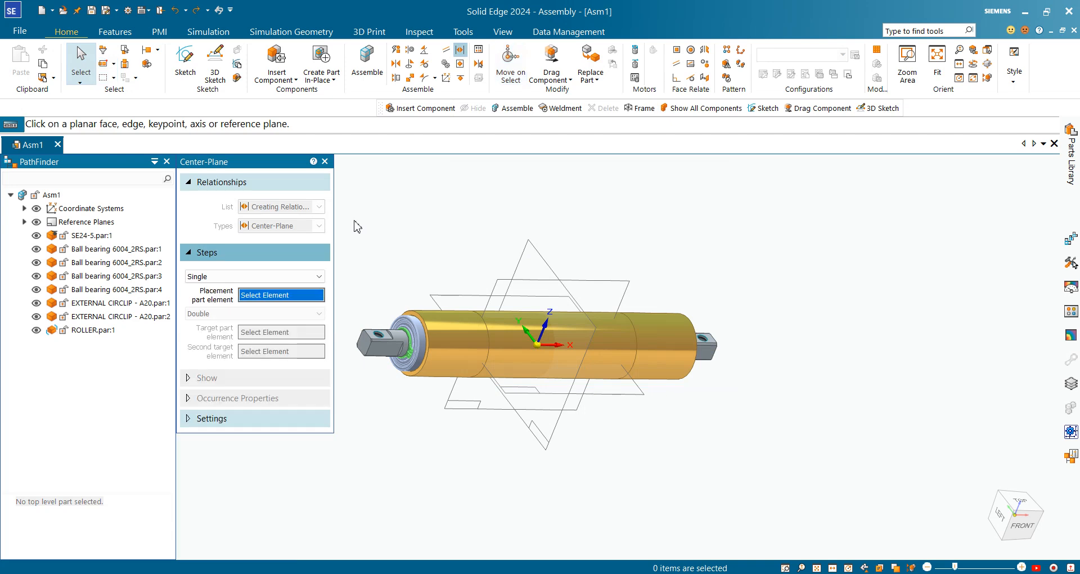
pyautogui.click(302, 277)
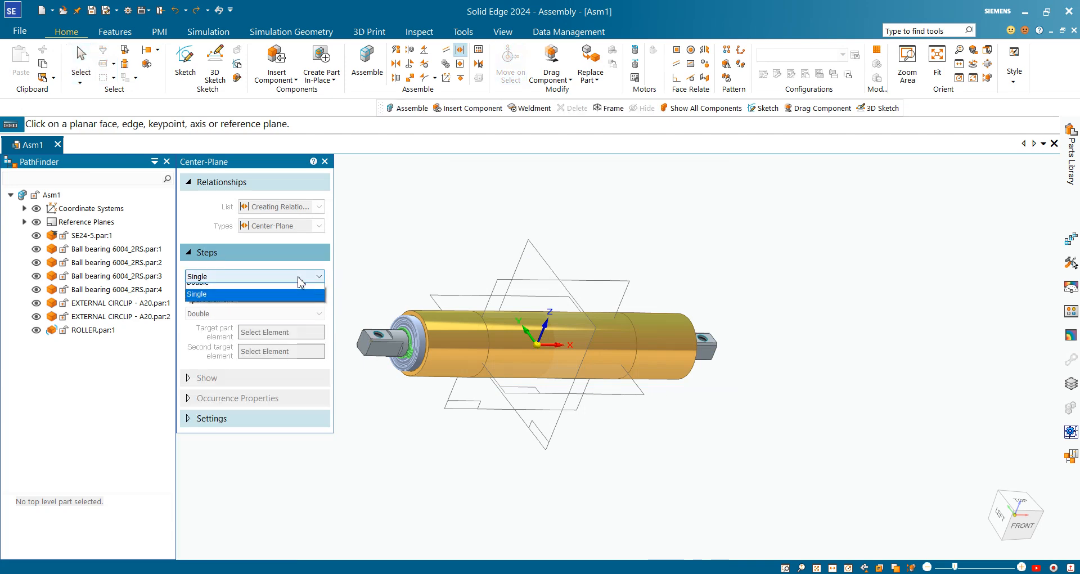
pyautogui.click(251, 296)
pyautogui.scroll(3, 448, 311)
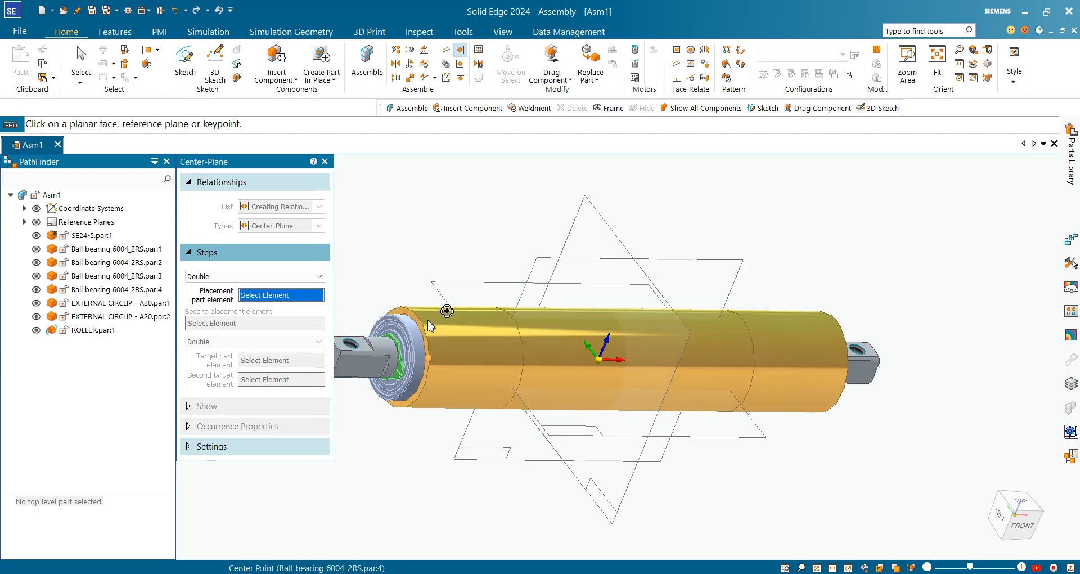
pyautogui.scroll(-5, 651, 386)
pyautogui.scroll(3, 582, 359)
pyautogui.scroll(6, 581, 363)
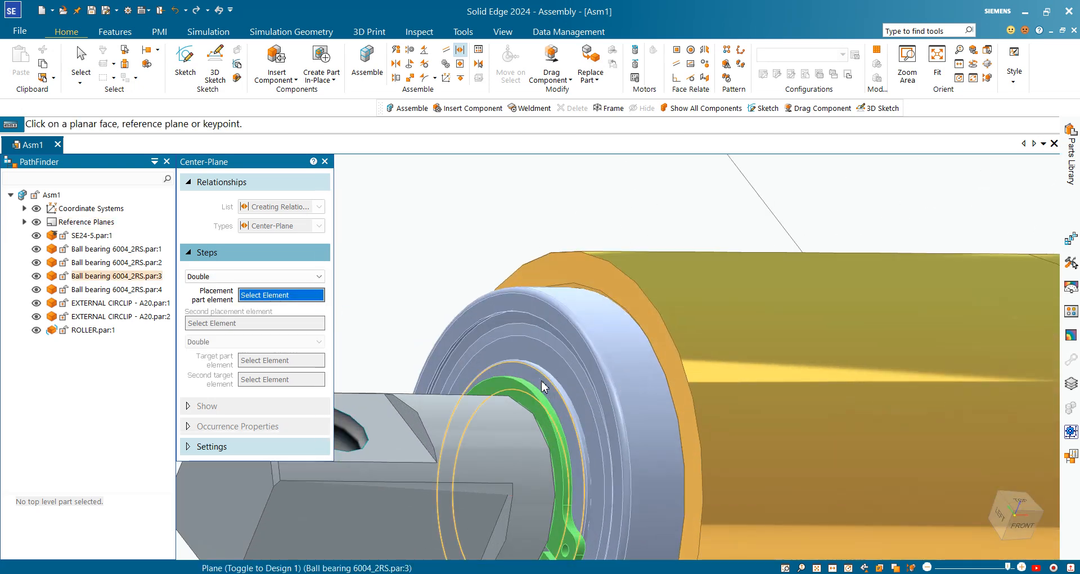
pyautogui.click(544, 386)
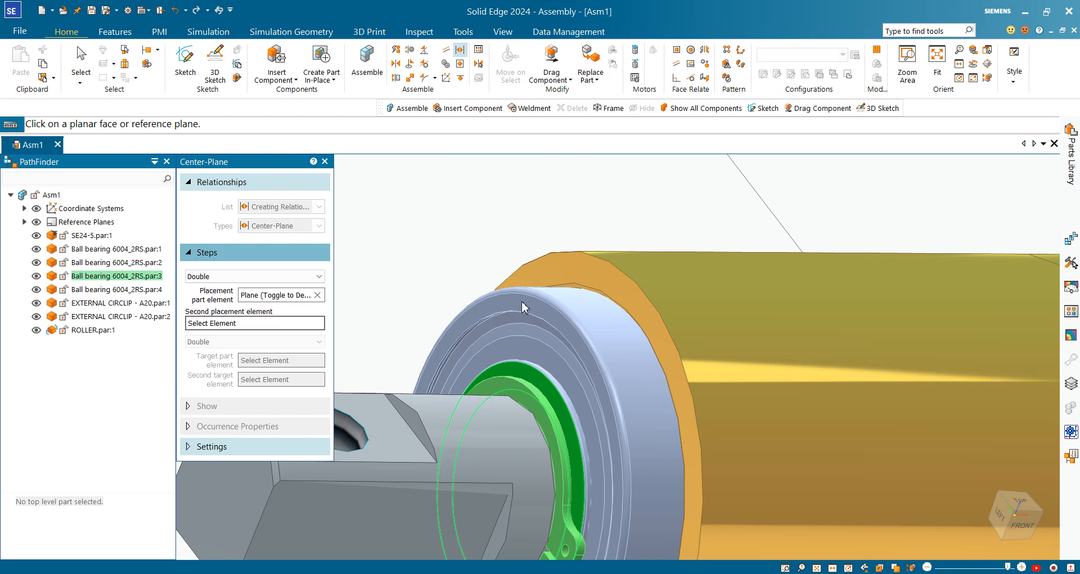
# Check the roller's opposite end and clear the bearing face chosen as the Center-Plane placement element.
pyautogui.scroll(-9, 646, 369)
pyautogui.moveTo(805, 430); pyautogui.dragTo(683, 374, button='middle')
pyautogui.scroll(1, 852, 369)
pyautogui.scroll(6, 956, 490)
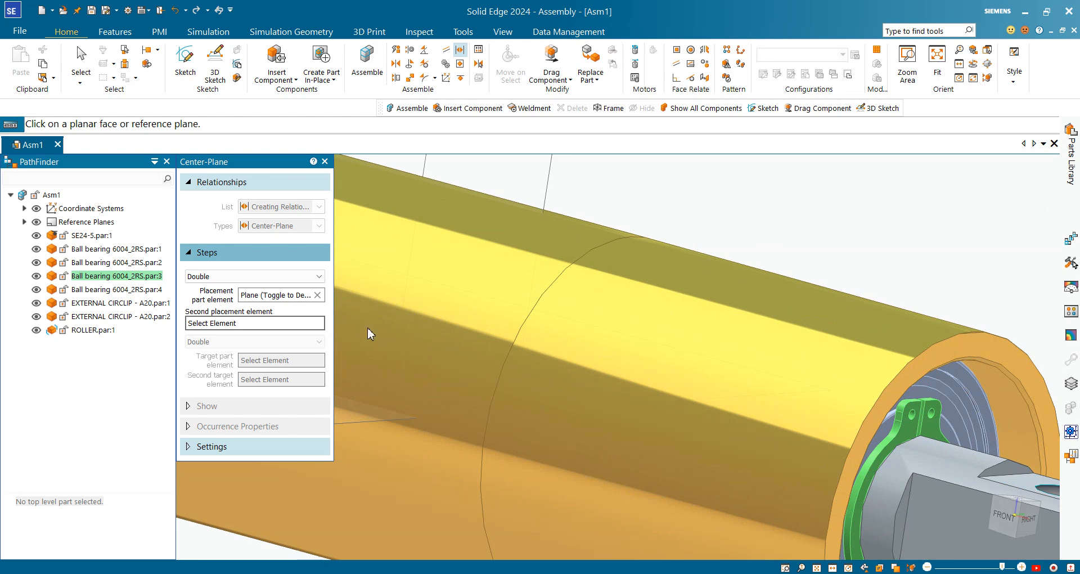
pyautogui.click(286, 328)
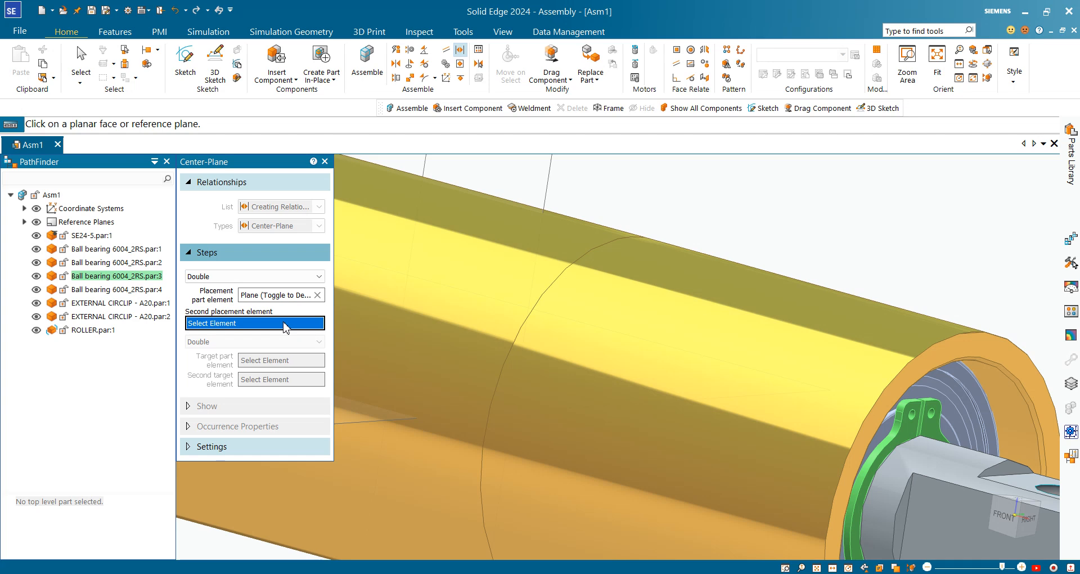
pyautogui.click(279, 297)
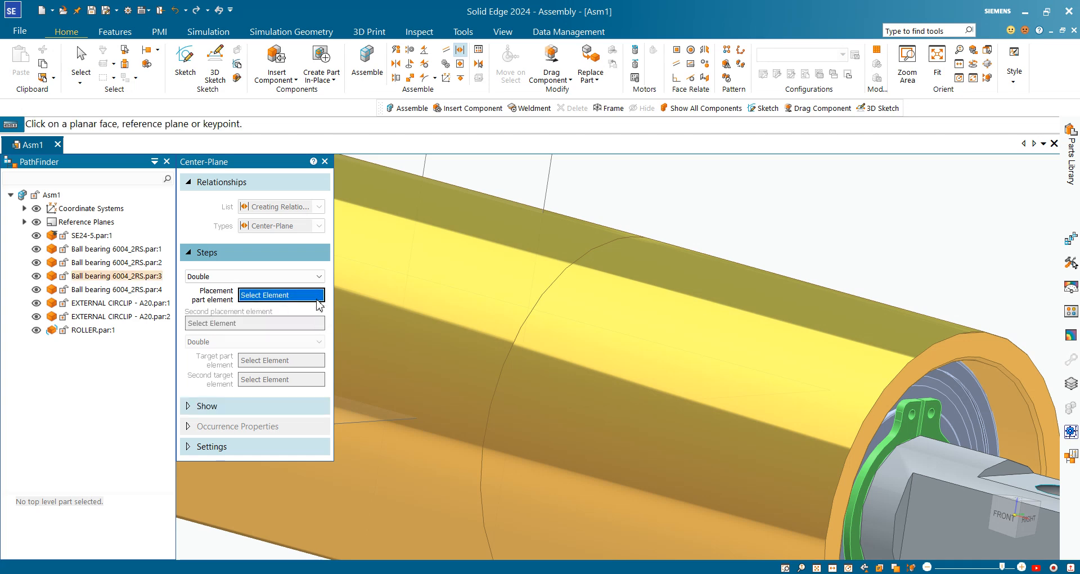
pyautogui.scroll(-8, 896, 412)
pyautogui.moveTo(724, 389); pyautogui.dragTo(708, 357, button='middle')
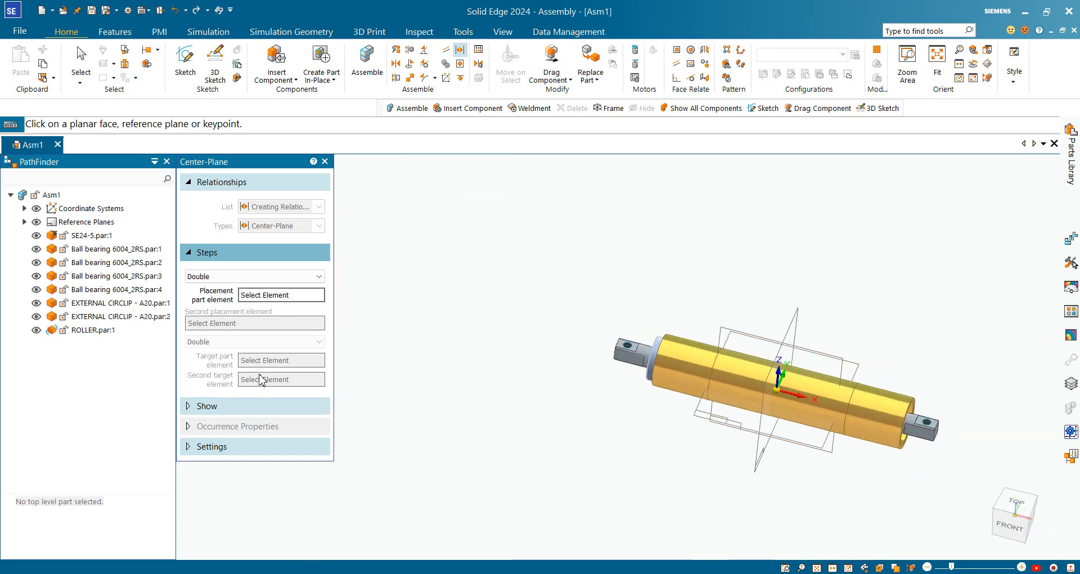
# Try to center the assembly's Right (yz) plane between the roller's two annular end faces with a single Center-Plane relationship.
pyautogui.click(282, 276)
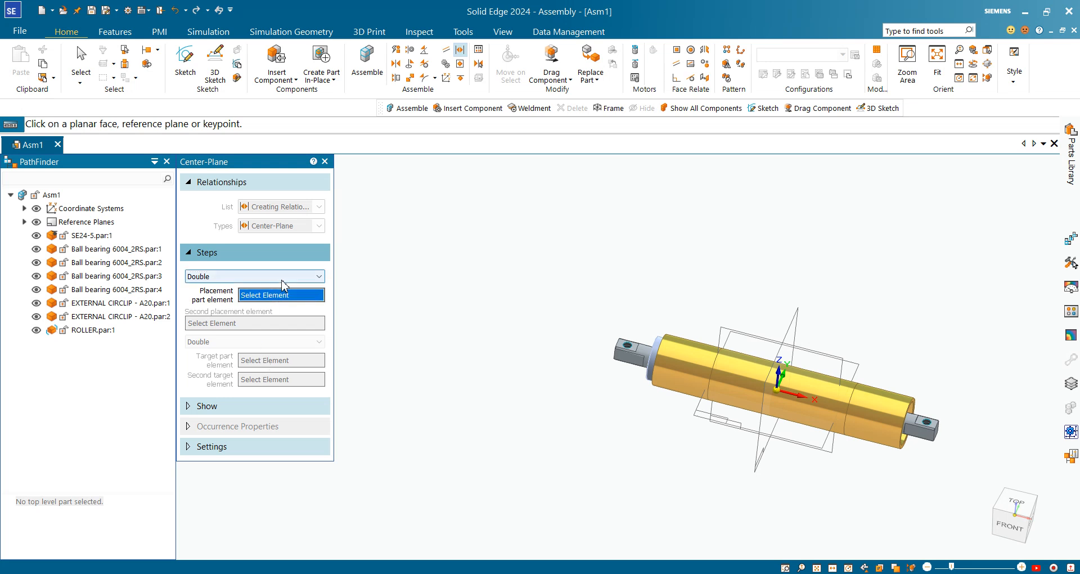
pyautogui.click(281, 294)
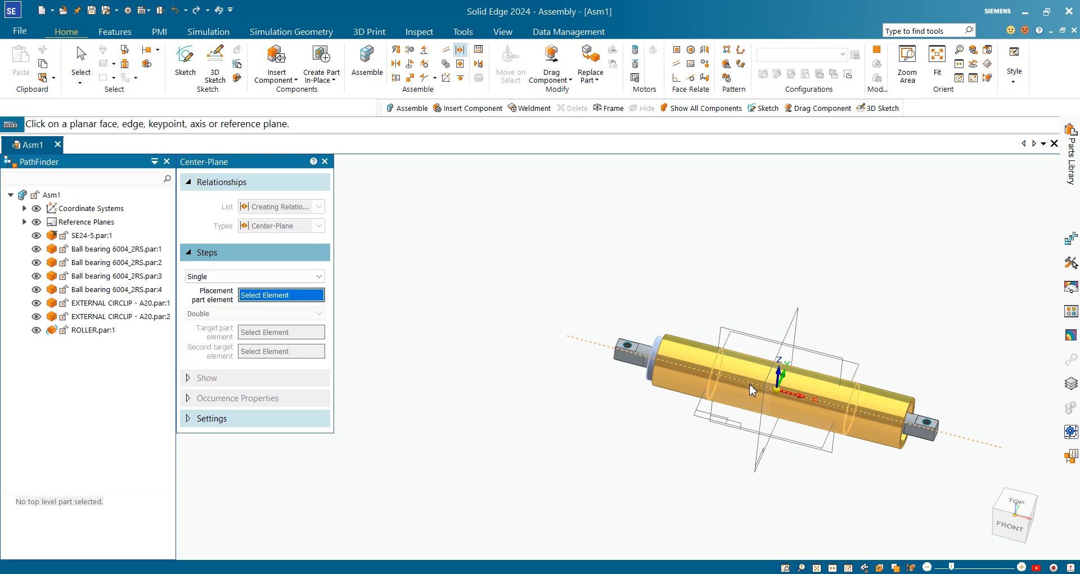
pyautogui.click(798, 327)
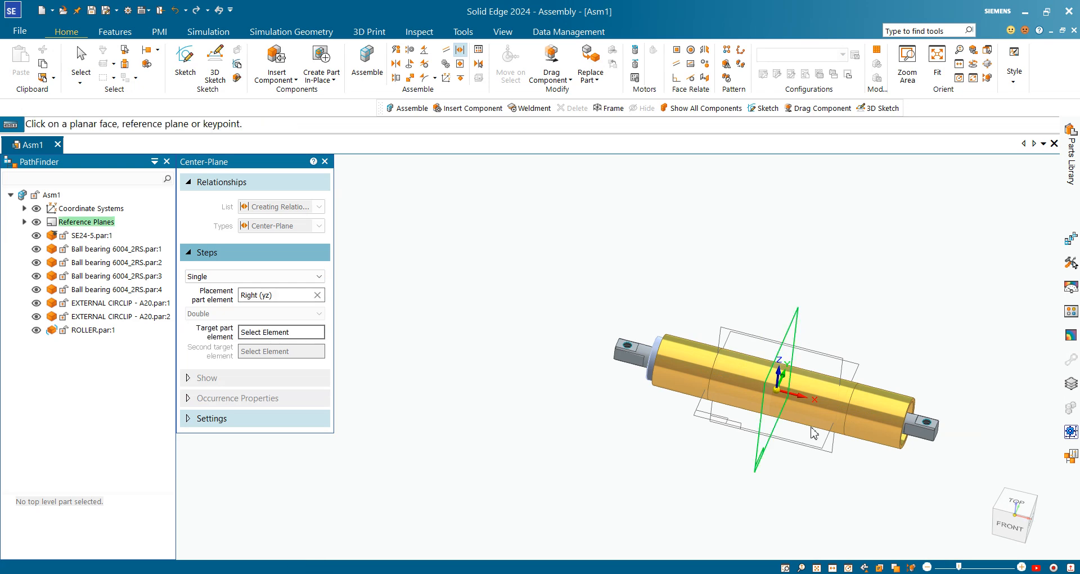
pyautogui.scroll(5, 859, 405)
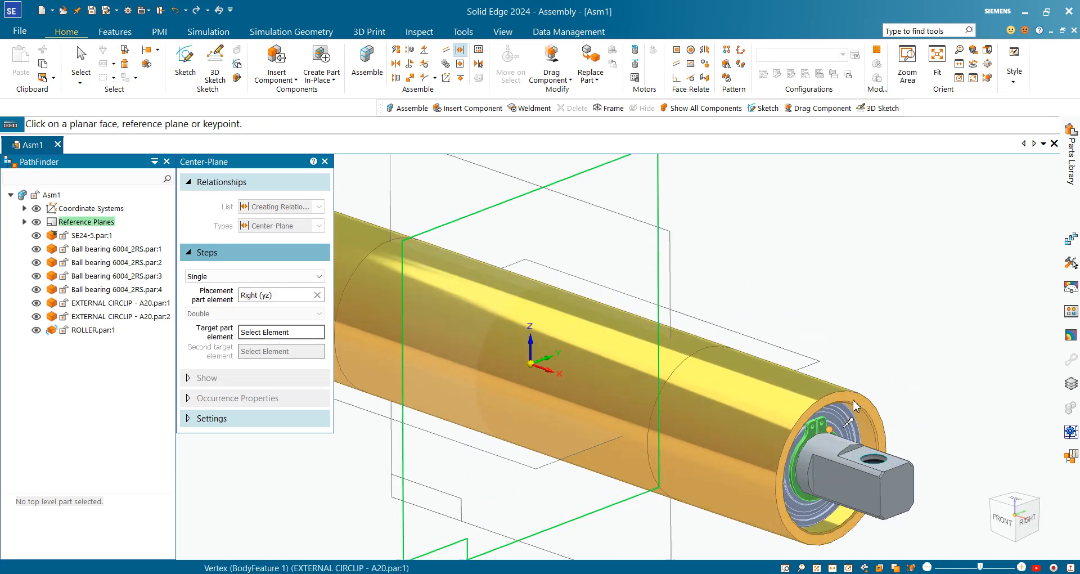
pyautogui.click(861, 404)
pyautogui.scroll(-5, 873, 410)
pyautogui.moveTo(562, 372); pyautogui.dragTo(693, 356, button='middle')
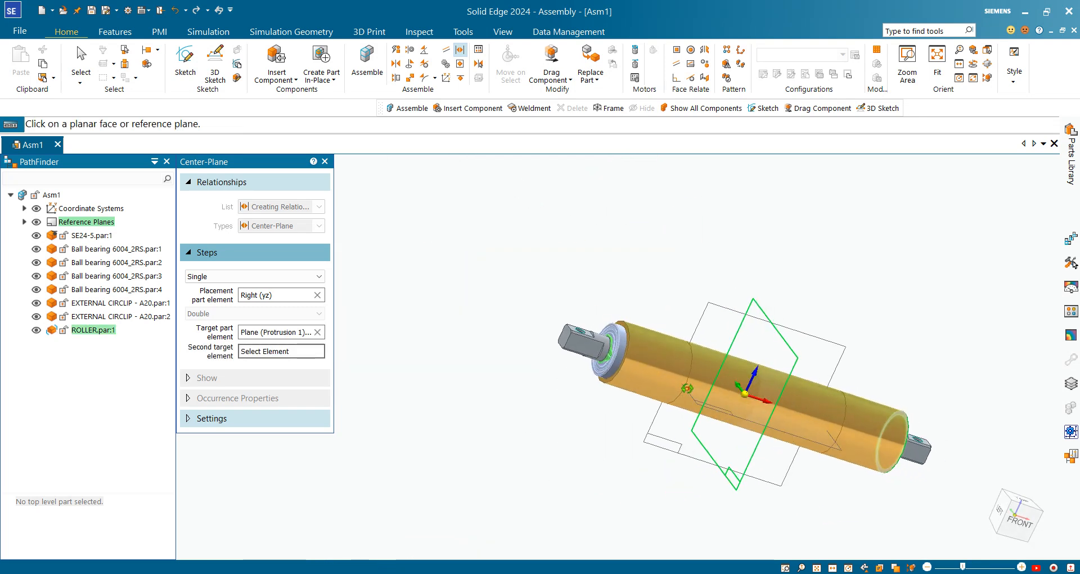
pyautogui.scroll(5, 643, 332)
pyautogui.scroll(2, 641, 336)
pyautogui.click(562, 313)
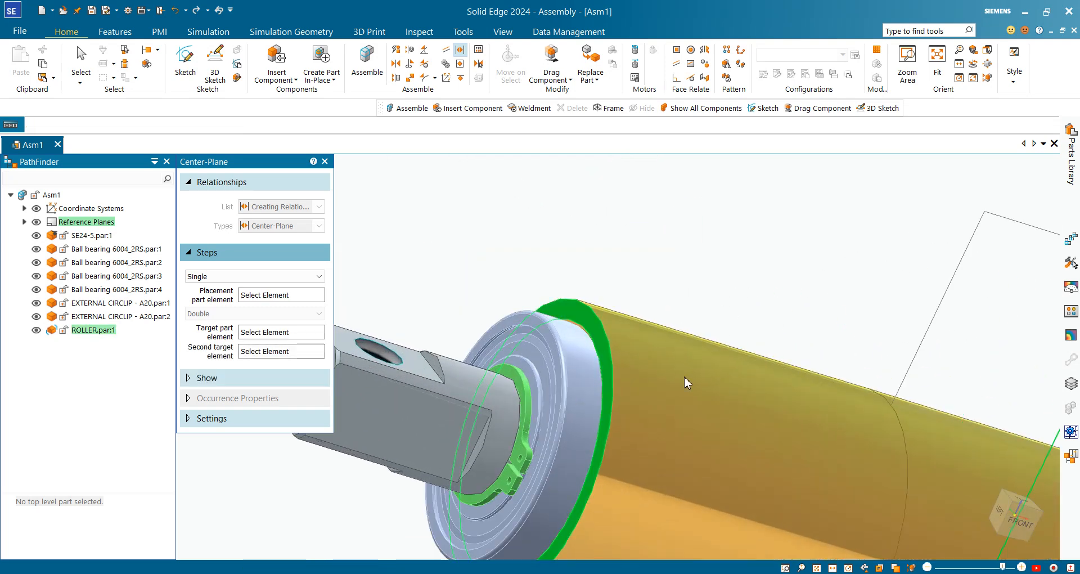
# Review the Center-Plane target elements and display options, and leave the command.
pyautogui.scroll(-5, 634, 346)
pyautogui.moveTo(692, 409); pyautogui.dragTo(621, 392, button='middle')
pyautogui.click(252, 335)
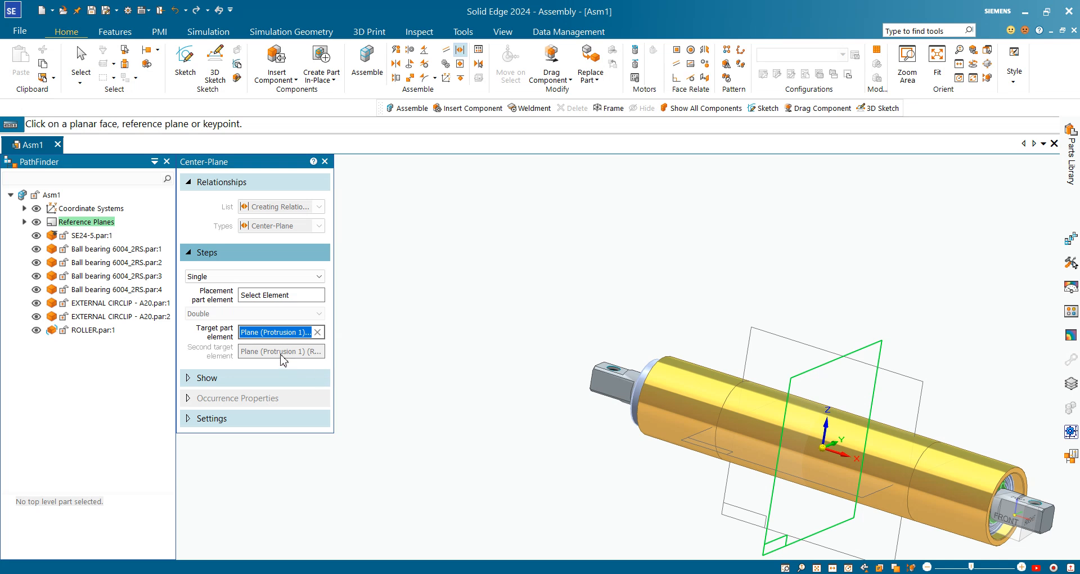
pyautogui.click(218, 379)
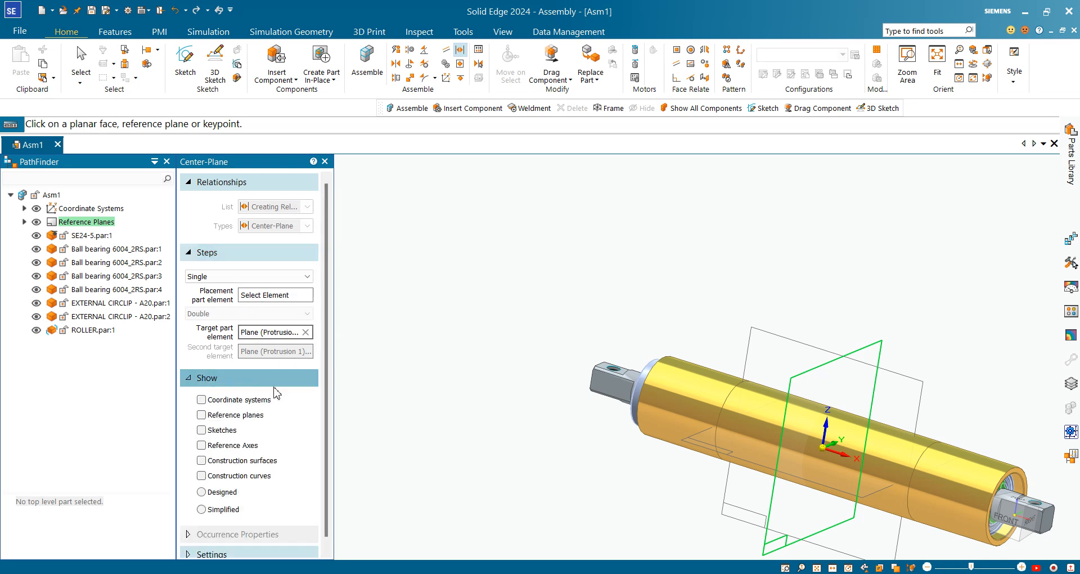
pyautogui.click(274, 384)
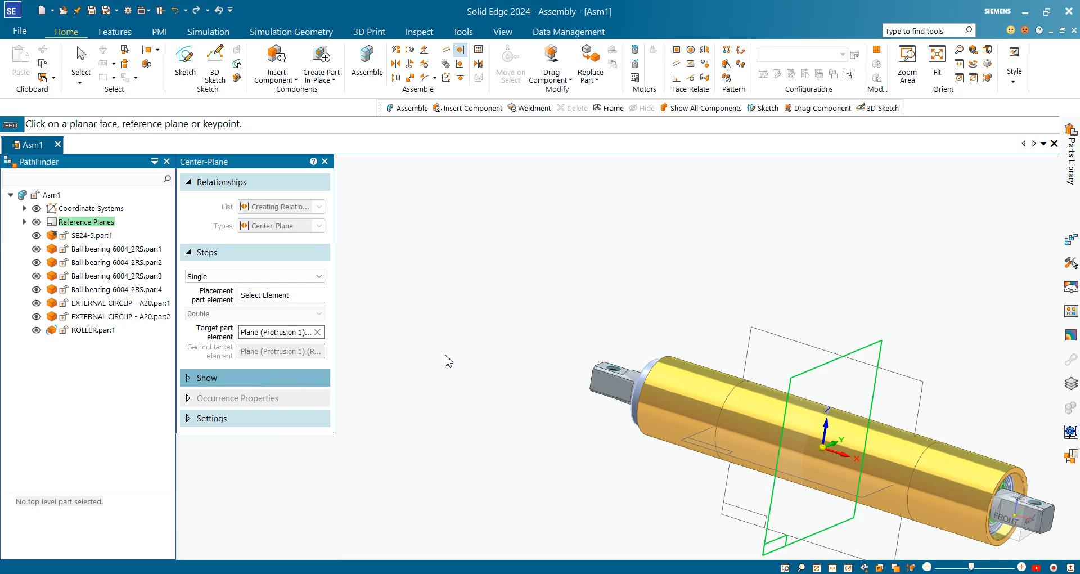
pyautogui.press('Escape')
pyautogui.press('Escape')
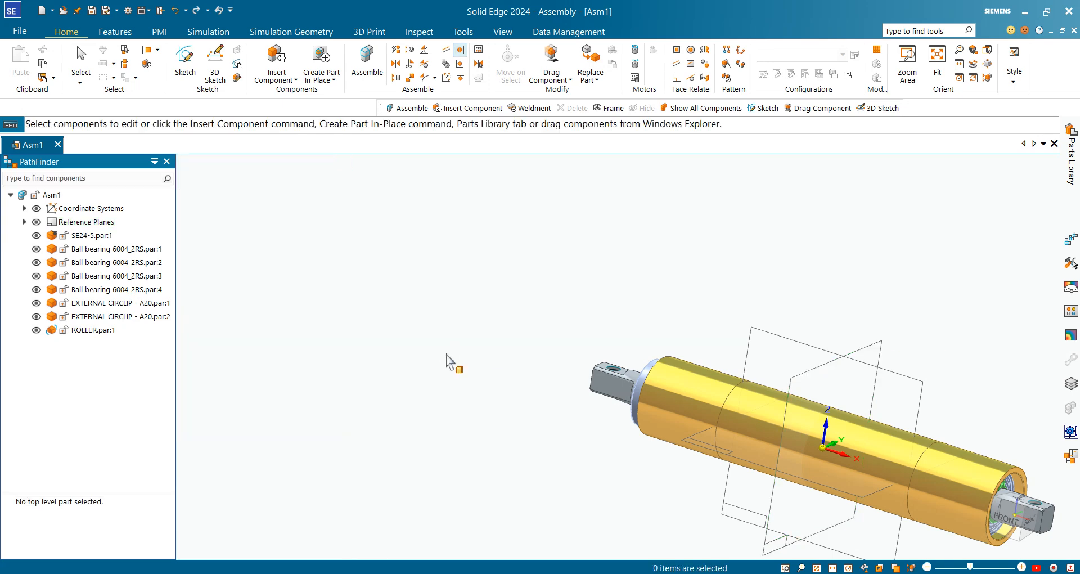
# Try a double Center-Plane relationship with the side face of Ball bearing 6004_2RS.par:1 as the first placement element.
pyautogui.scroll(-4, 701, 382)
pyautogui.moveTo(810, 414); pyautogui.dragTo(785, 411, button='middle')
pyautogui.scroll(3, 785, 411)
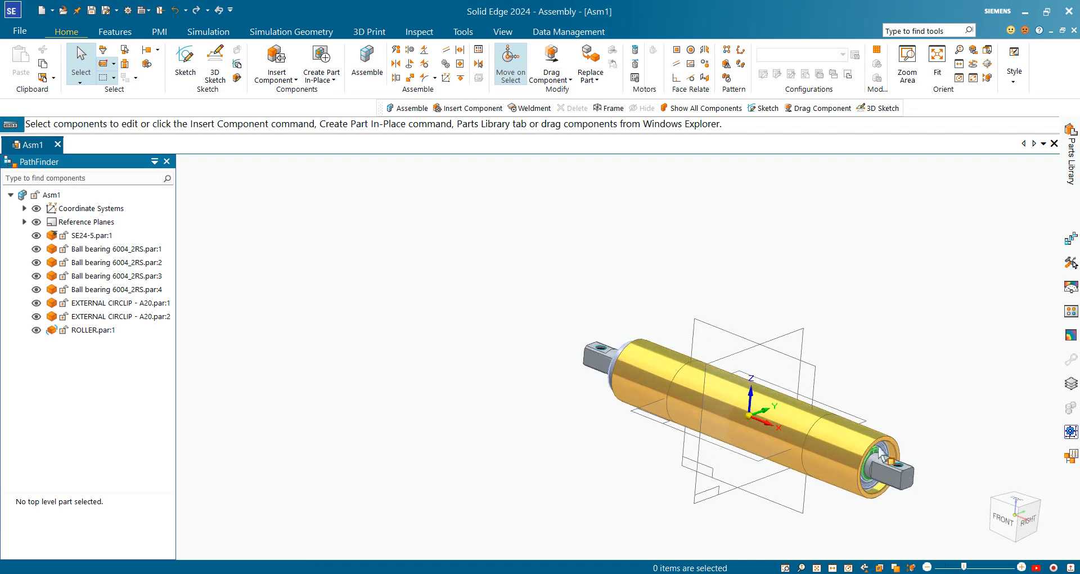
pyautogui.scroll(5, 881, 454)
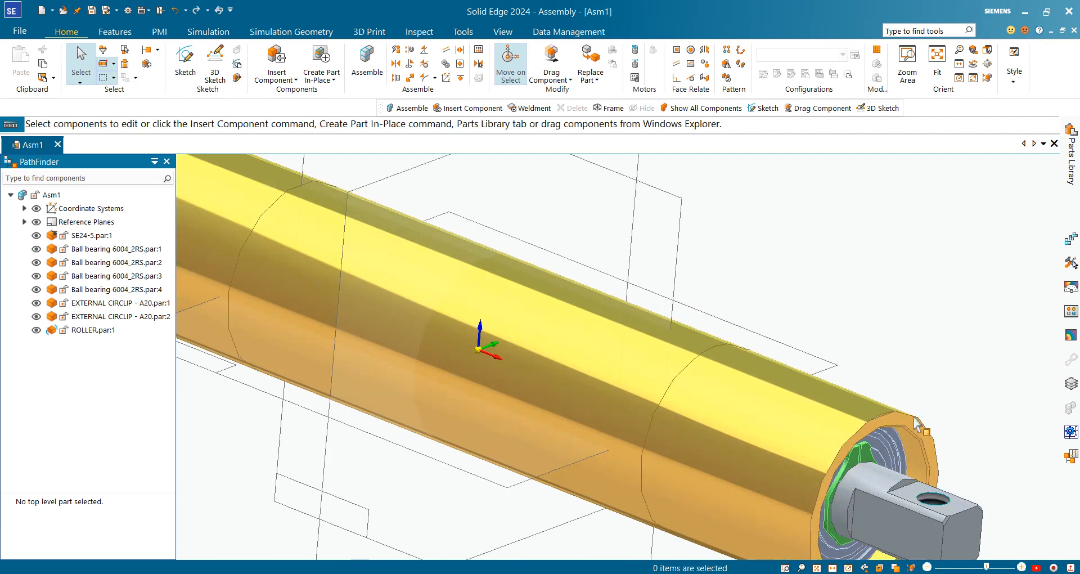
pyautogui.click(460, 51)
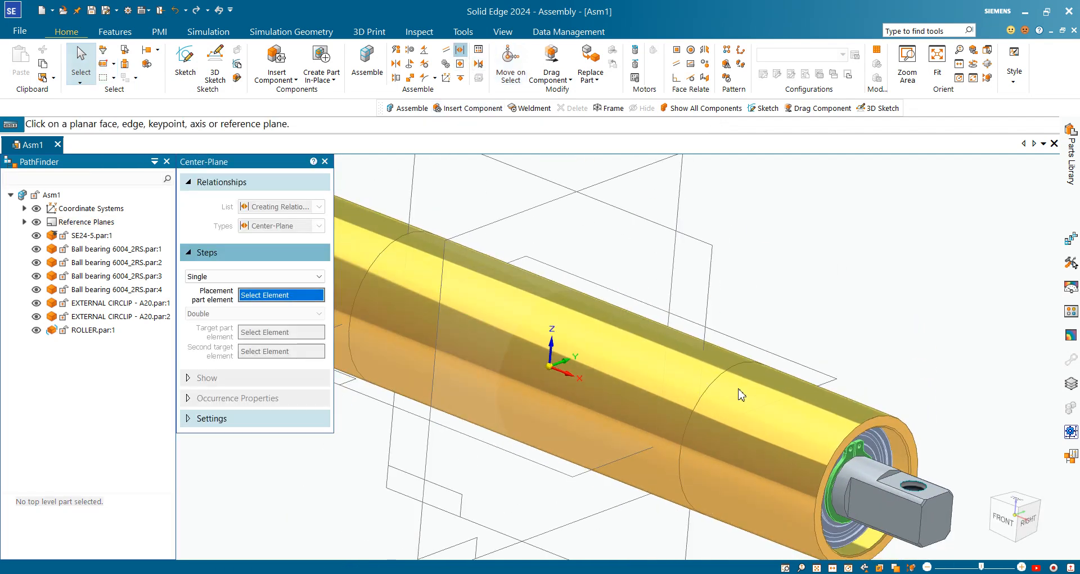
pyautogui.scroll(-3, 739, 389)
pyautogui.moveTo(766, 392); pyautogui.dragTo(772, 448, button='middle')
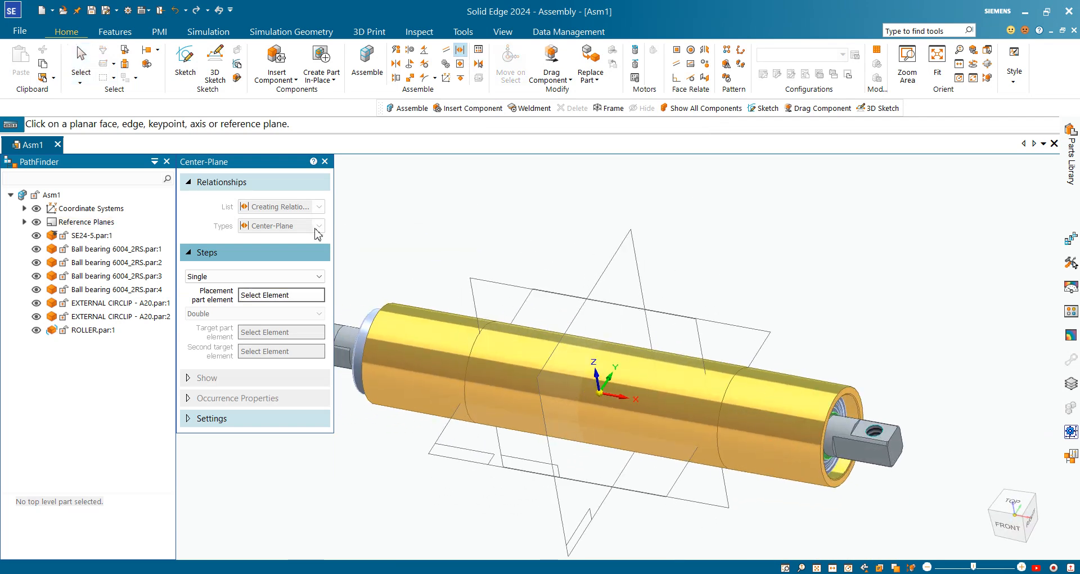
pyautogui.click(247, 277)
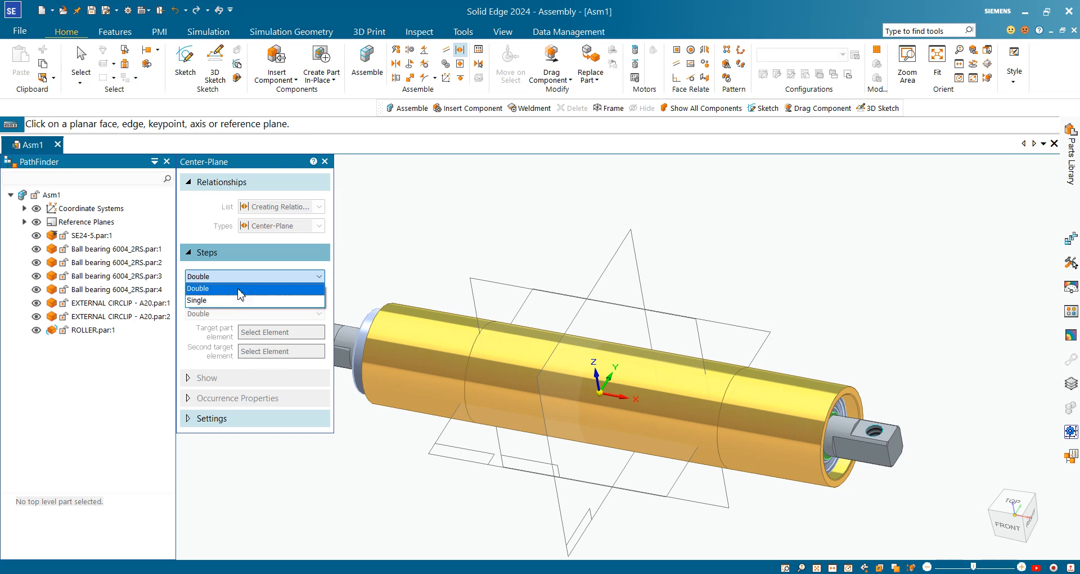
pyautogui.click(241, 295)
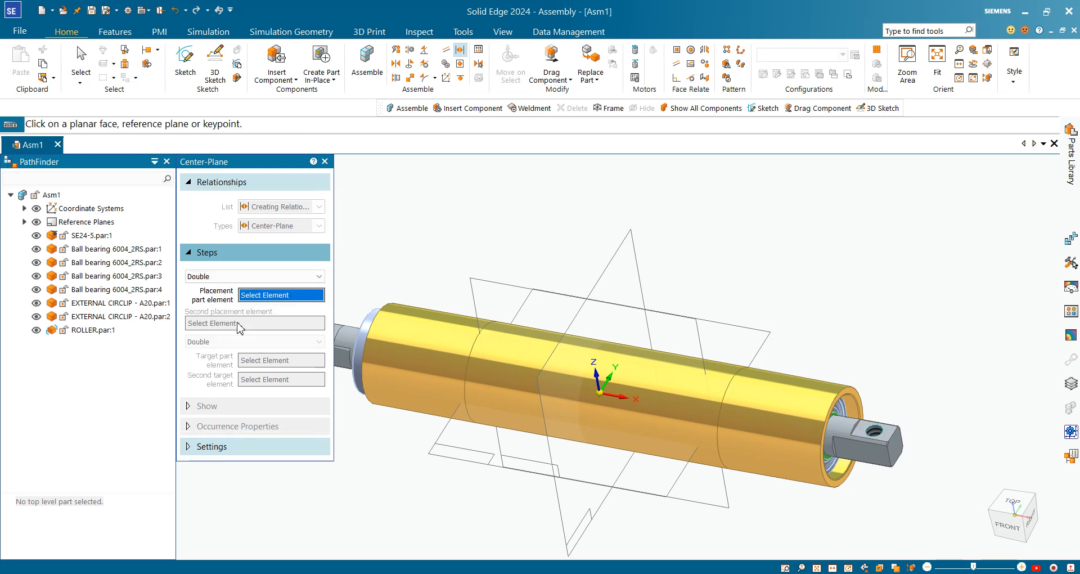
pyautogui.scroll(5, 833, 428)
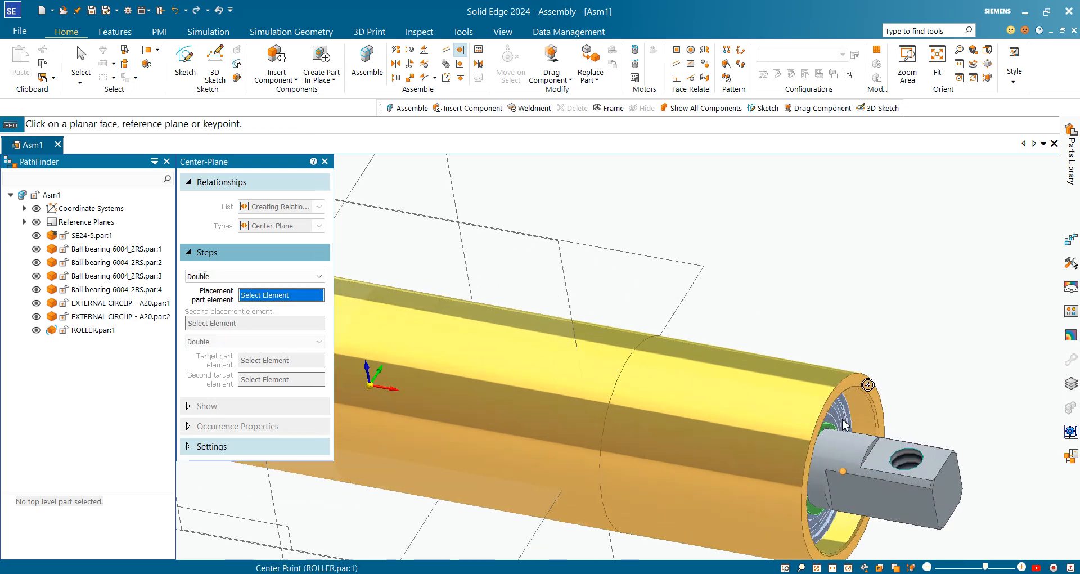
pyautogui.scroll(2, 821, 423)
pyautogui.click(822, 423)
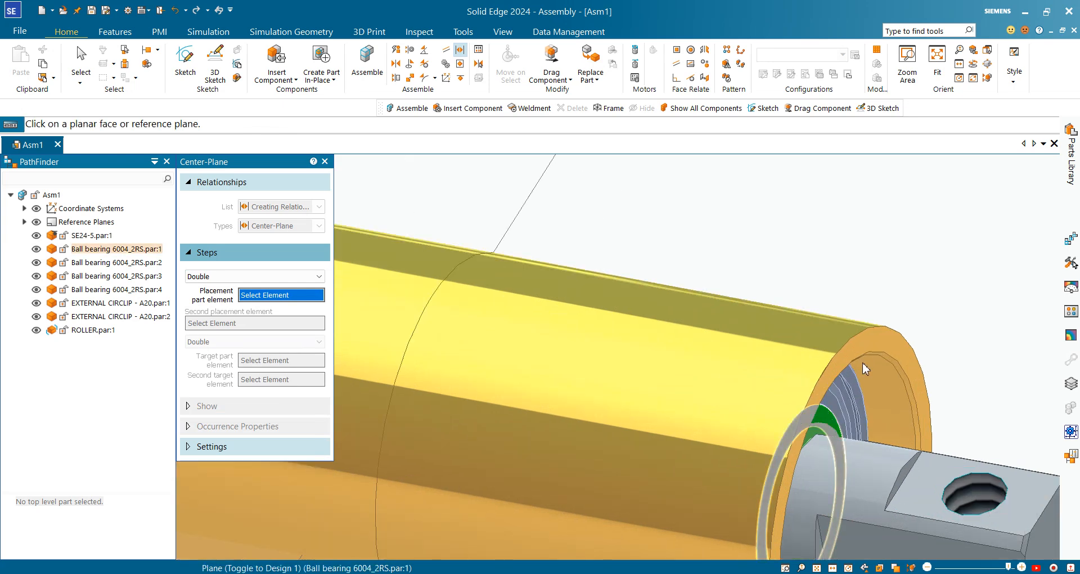
# Inspect the bearing and circlip at the roller's other end and cancel the Center-Plane relationship.
pyautogui.scroll(-7, 714, 381)
pyautogui.scroll(6, 563, 371)
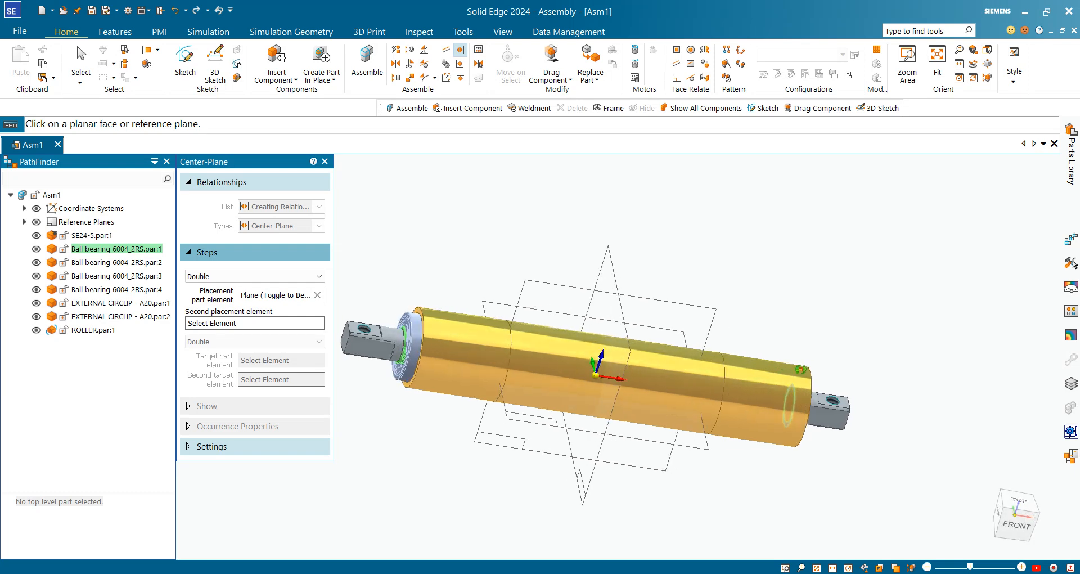
pyautogui.scroll(-5, 615, 391)
pyautogui.scroll(7, 579, 381)
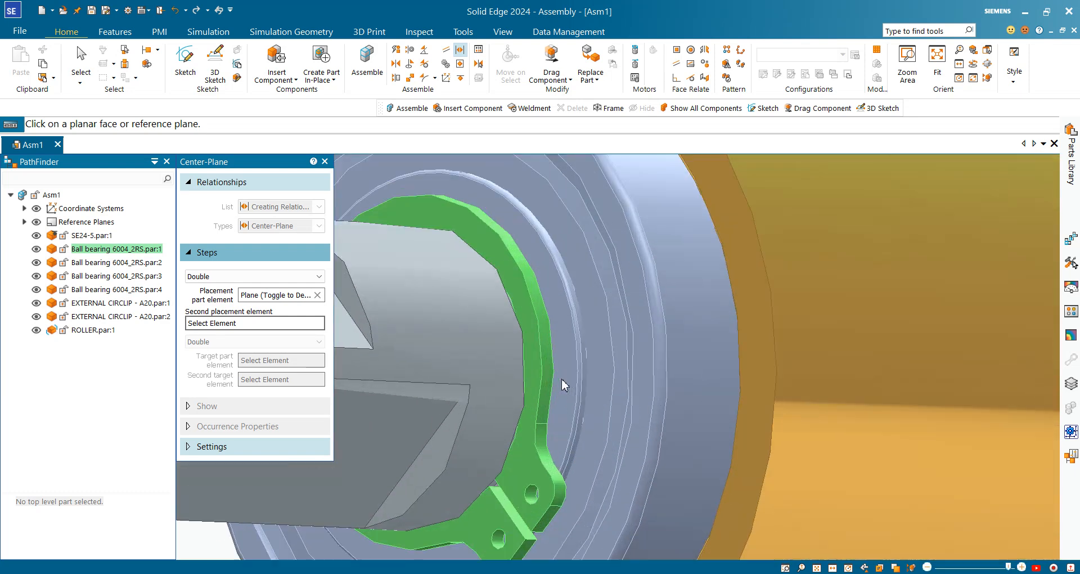
pyautogui.scroll(-4, 568, 352)
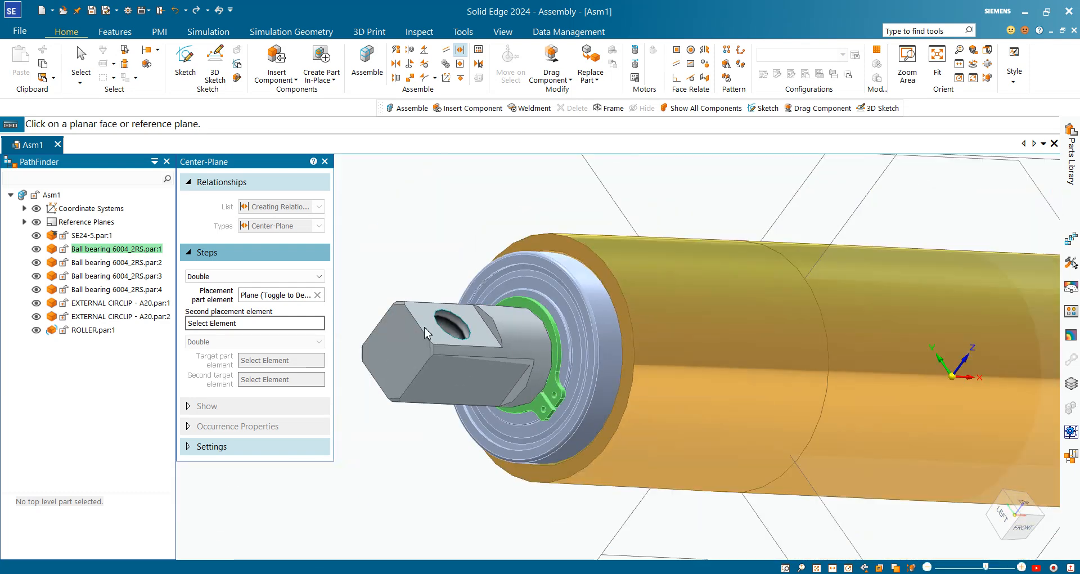
pyautogui.click(253, 325)
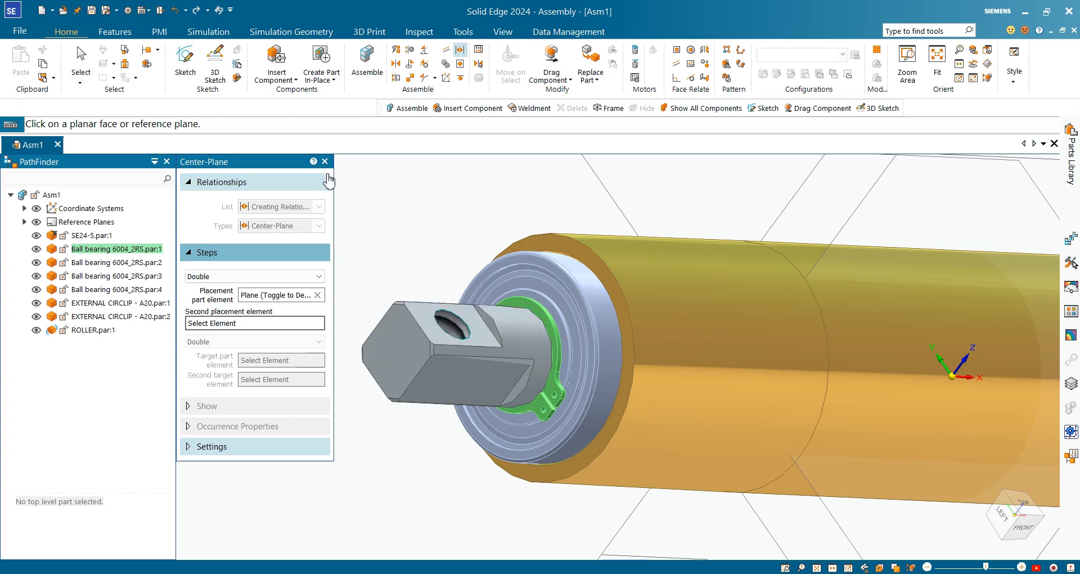
pyautogui.click(326, 163)
# Inspect both ends of the roller assembly and the Double placement option of the Center-Plane relationship.
pyautogui.scroll(-7, 578, 318)
pyautogui.moveTo(605, 343); pyautogui.dragTo(498, 337, button='middle')
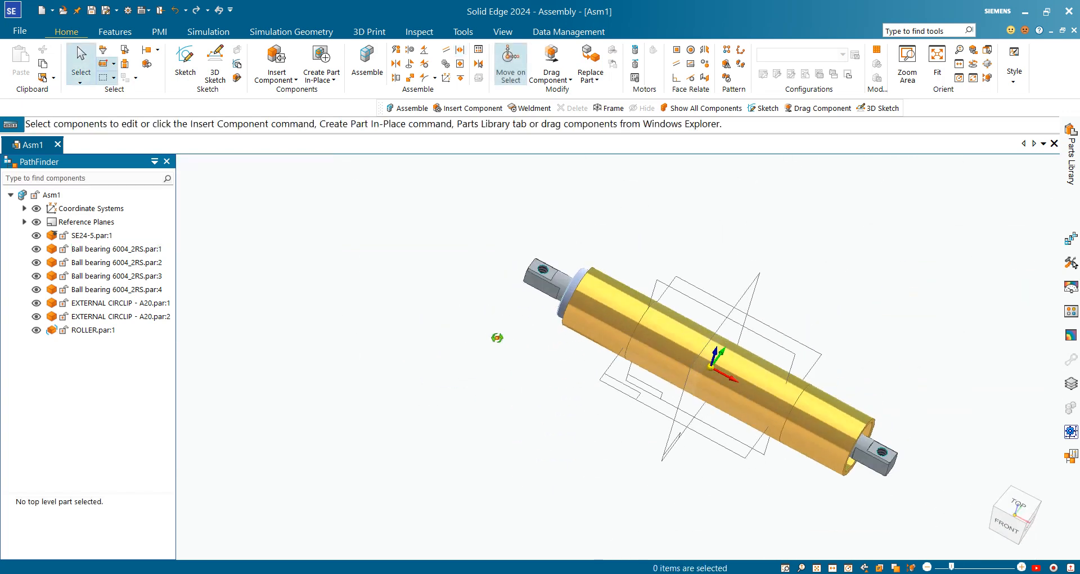
pyautogui.scroll(3, 951, 335)
pyautogui.moveTo(950, 334); pyautogui.dragTo(927, 302, button='middle')
pyautogui.scroll(-2, 927, 303)
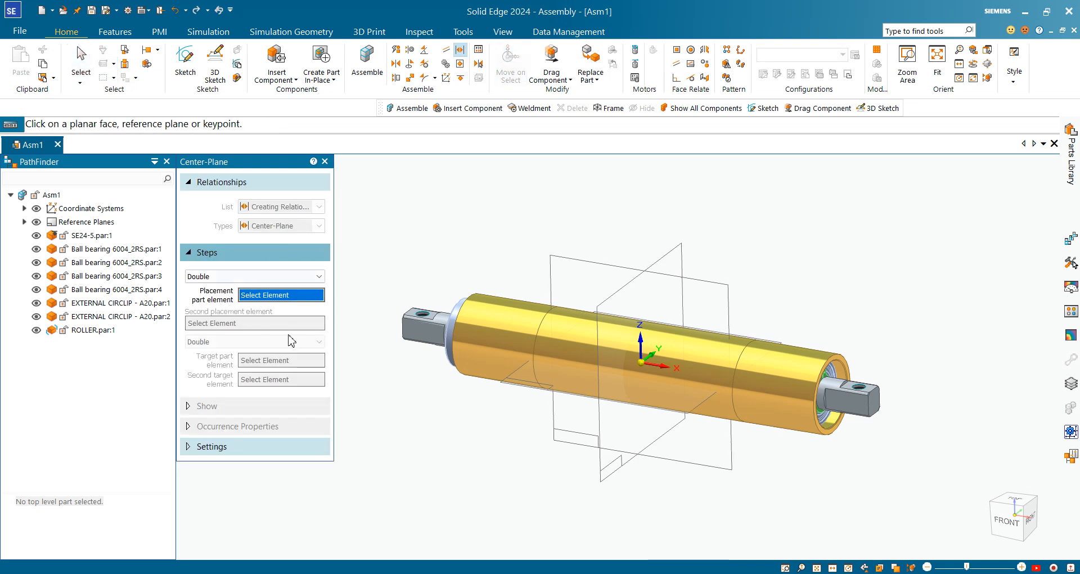
pyautogui.click(289, 276)
pyautogui.click(287, 287)
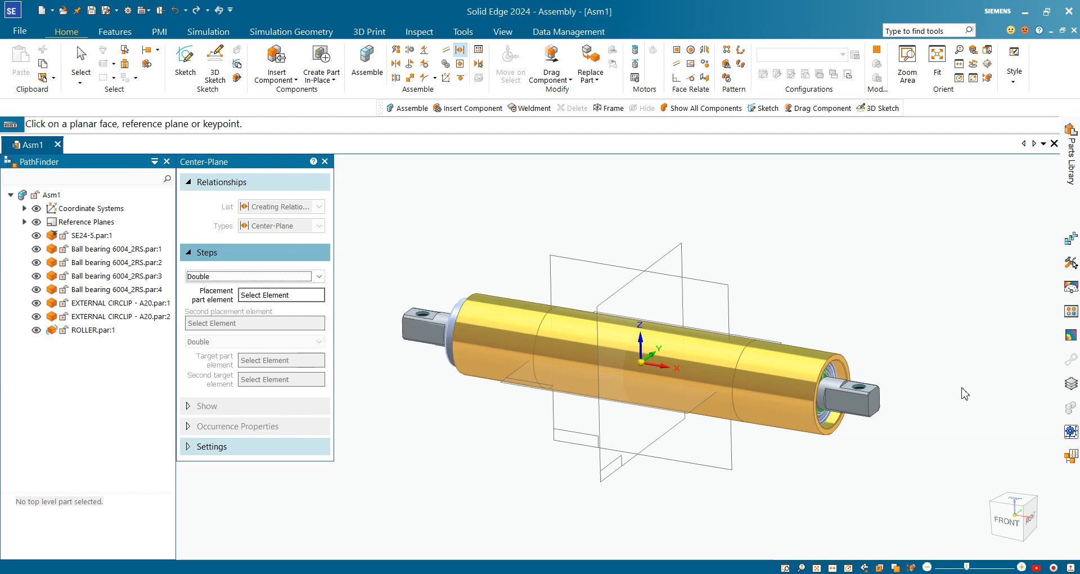
pyautogui.scroll(2, 845, 364)
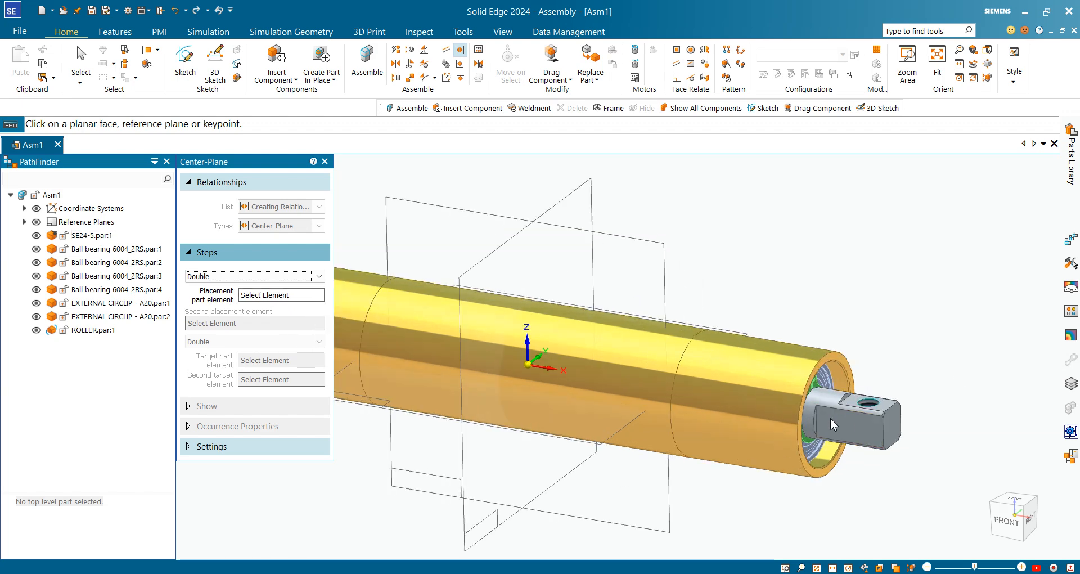
pyautogui.scroll(-2, 683, 322)
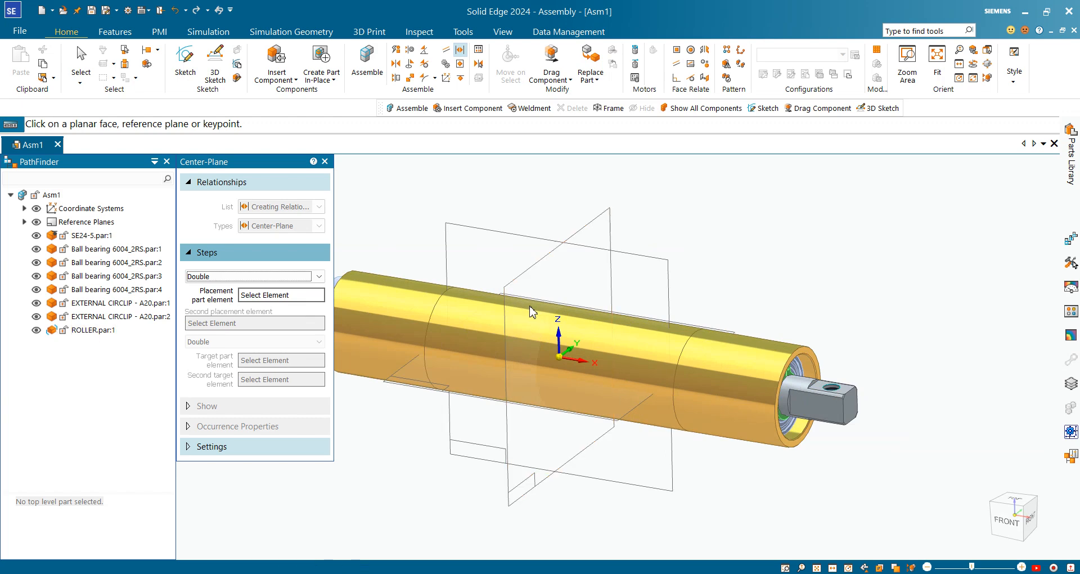
# Set the Center-Plane placement to Single and pick the assembly's Right (yz) plane as the placement element.
pyautogui.click(248, 276)
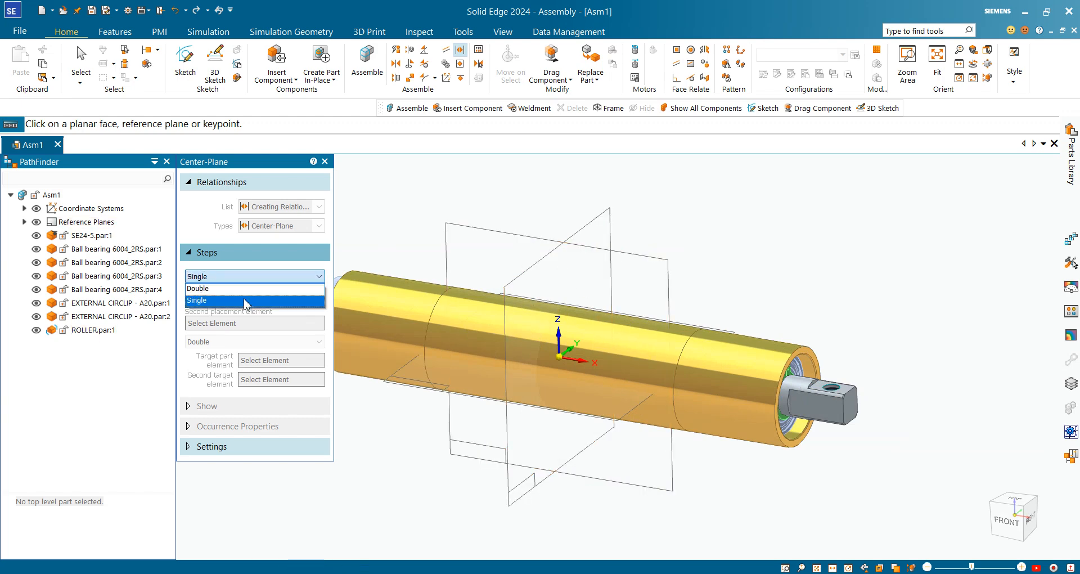
pyautogui.click(245, 287)
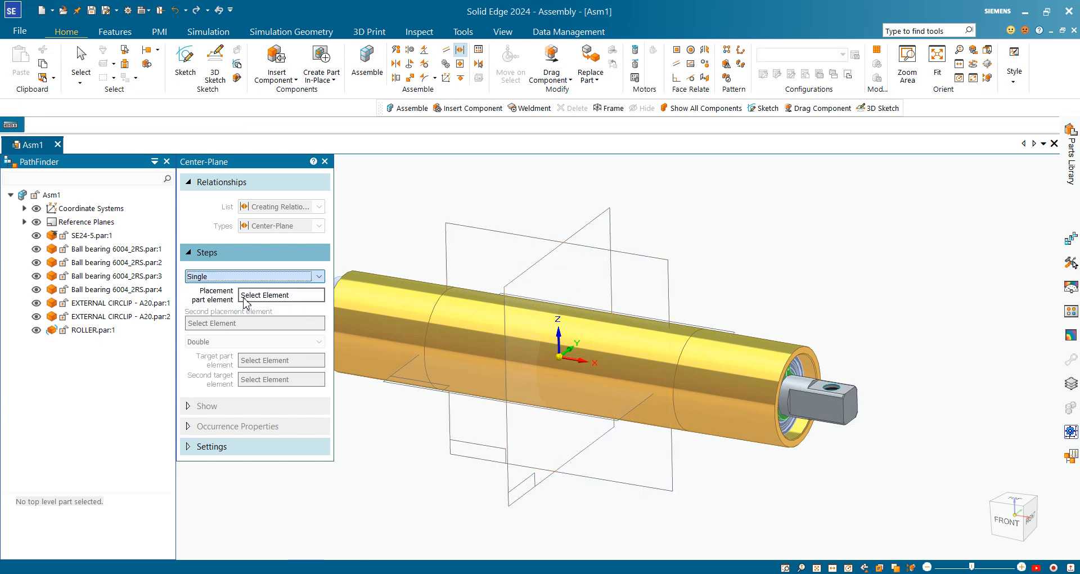
pyautogui.click(541, 280)
pyautogui.scroll(-2, 777, 426)
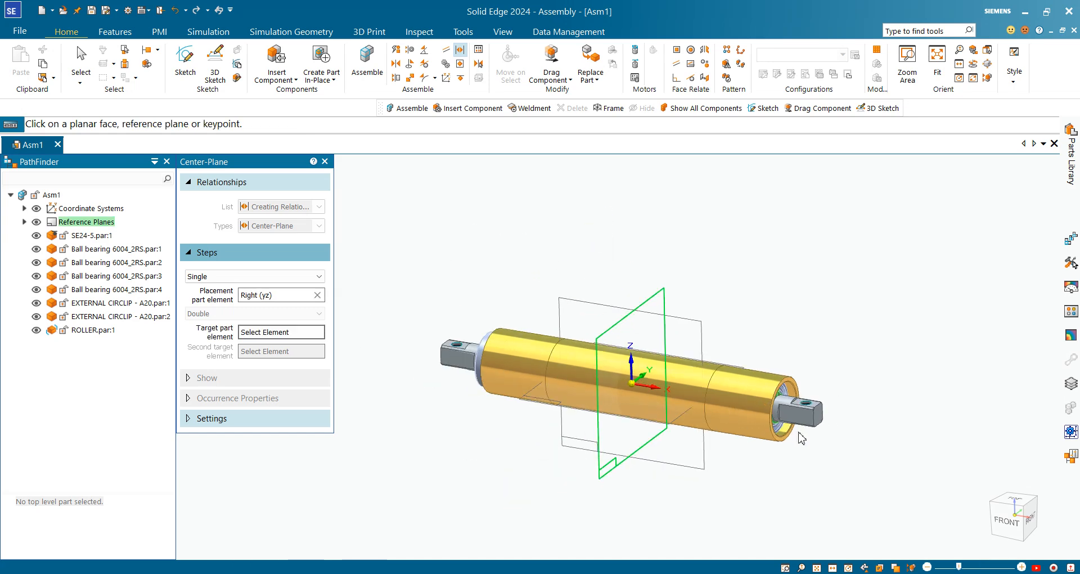
pyautogui.scroll(4, 801, 438)
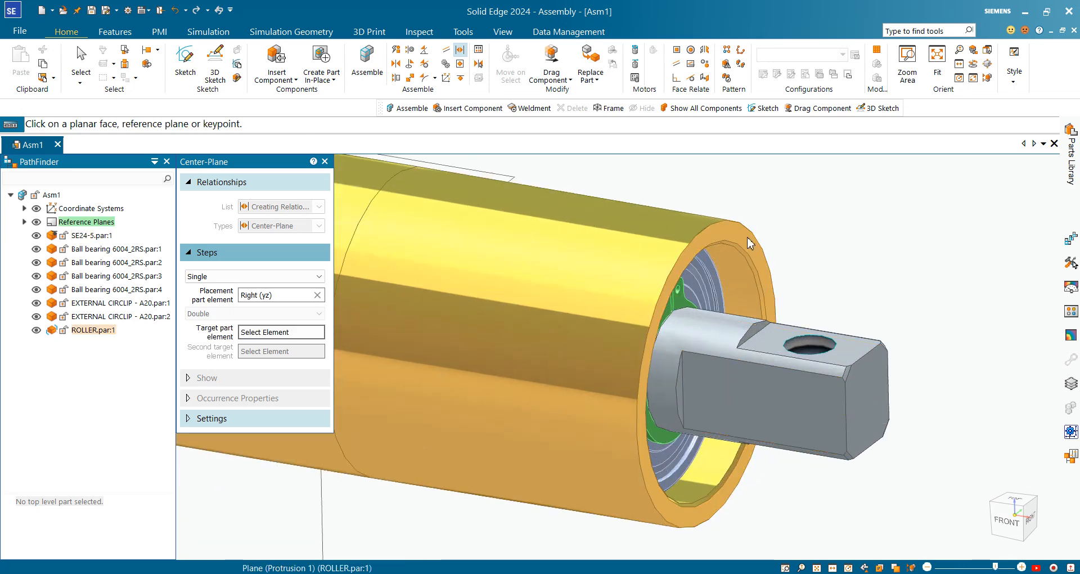
# Try the roller's two annular end faces as the Center-Plane target elements and leave the command.
pyautogui.click(748, 238)
pyautogui.scroll(-6, 752, 298)
pyautogui.moveTo(548, 298); pyautogui.dragTo(594, 312, button='middle')
pyautogui.scroll(3, 540, 263)
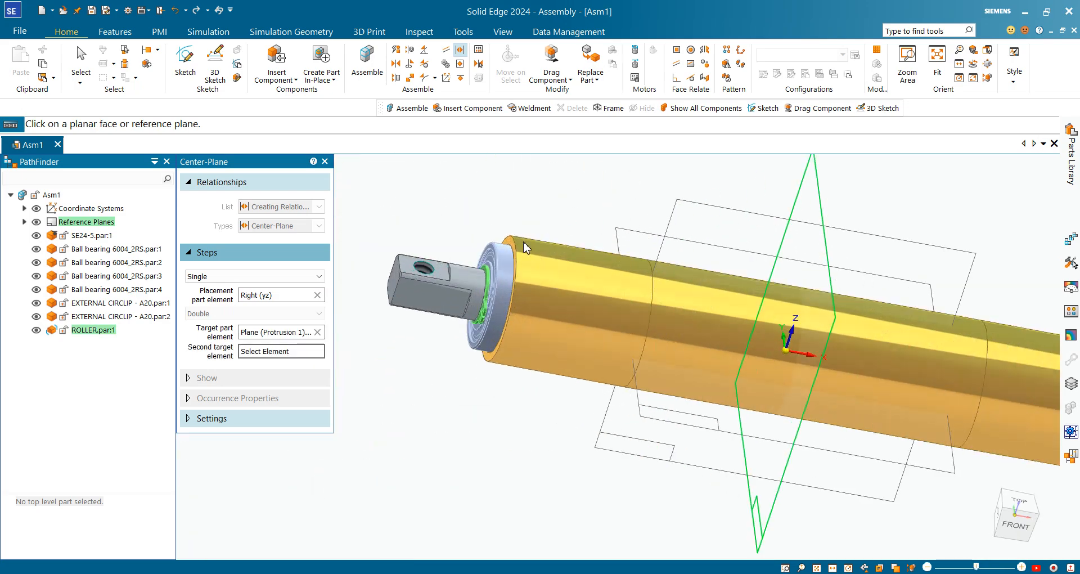
pyautogui.scroll(3, 525, 248)
pyautogui.click(509, 269)
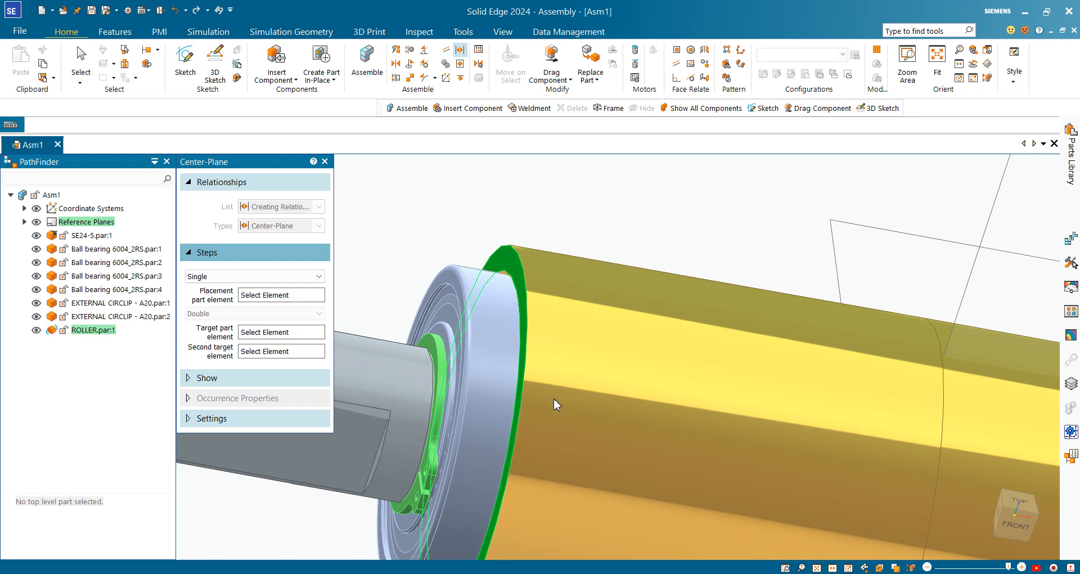
pyautogui.scroll(-6, 556, 404)
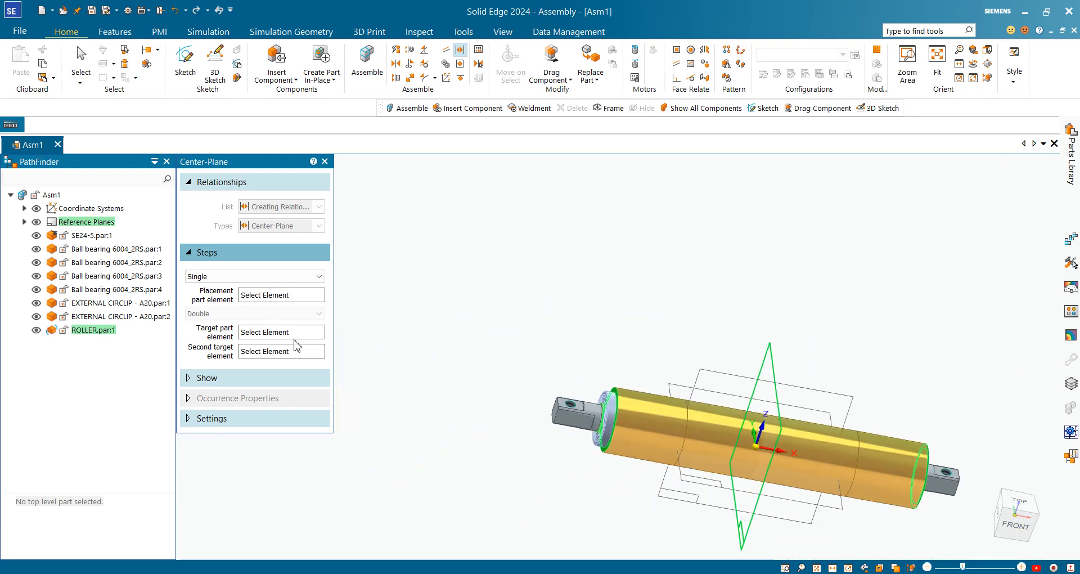
pyautogui.click(295, 335)
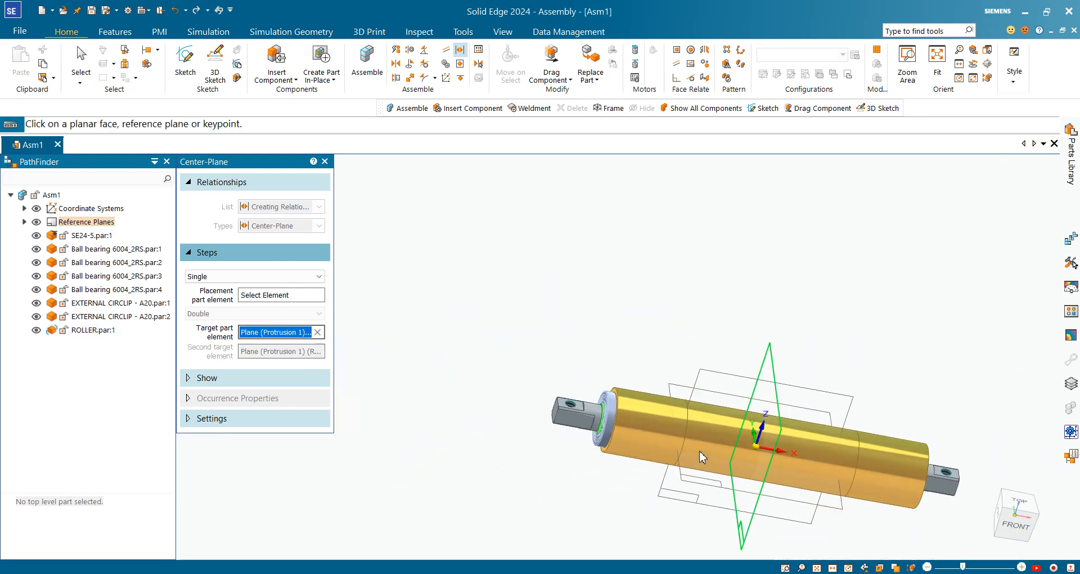
pyautogui.moveTo(702, 457); pyautogui.dragTo(702, 460, button='middle')
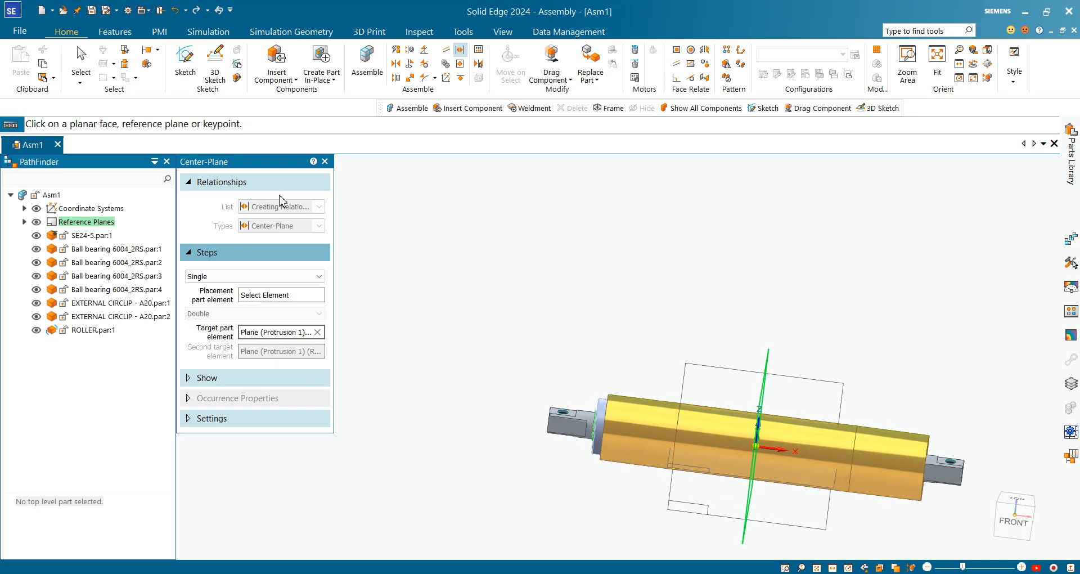
pyautogui.press('Escape')
# Align the roller tube's end face flush with the outer side face of Ball bearing 6004_2RS.par:3 using FlashFit at a fixed 0.00 mm offset.
pyautogui.scroll(2, 632, 409)
pyautogui.moveTo(630, 405); pyautogui.dragTo(650, 401, button='middle')
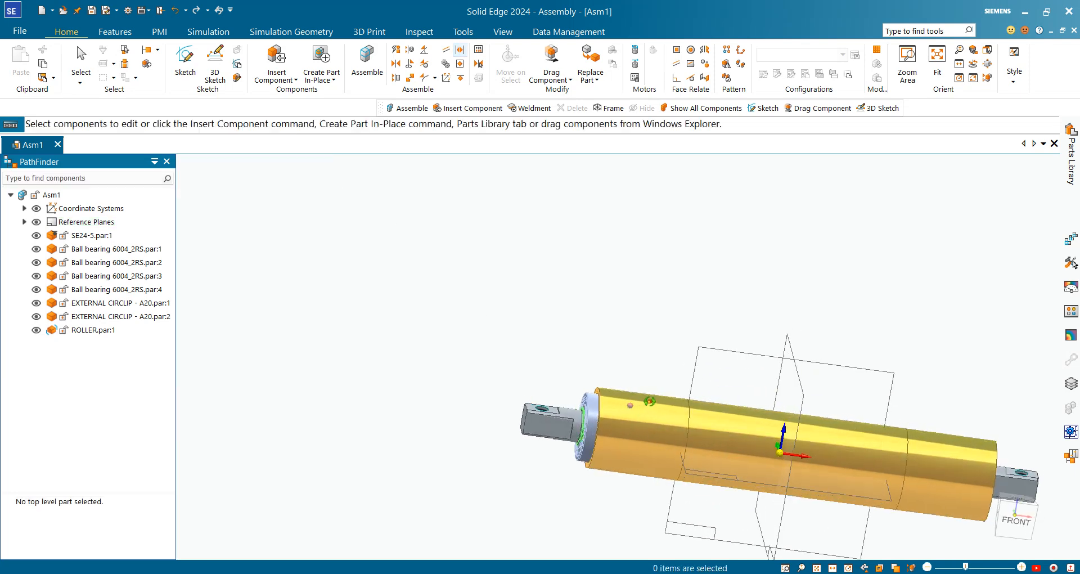
pyautogui.scroll(4, 636, 397)
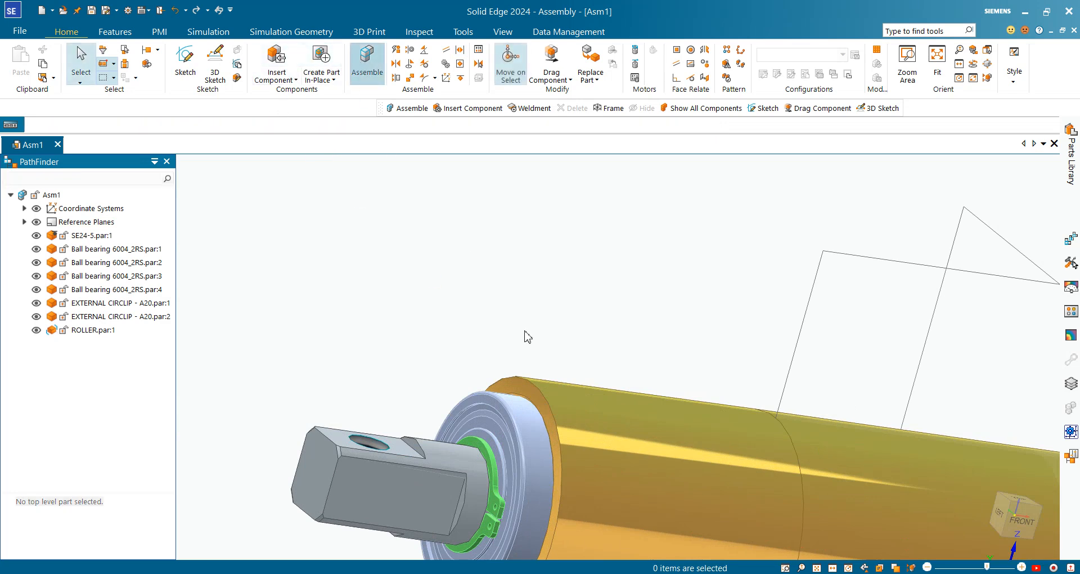
pyautogui.press('a')
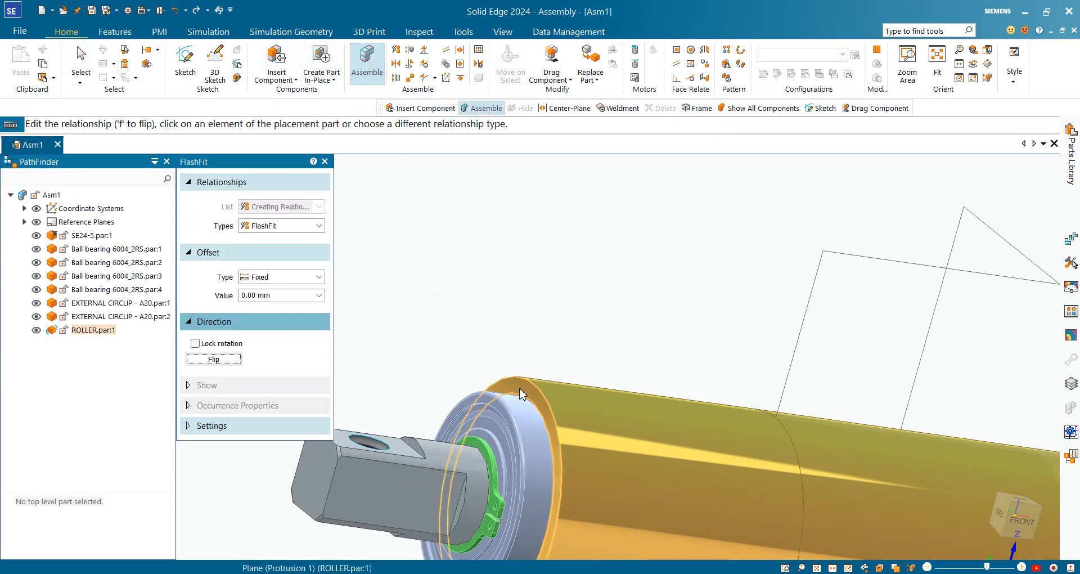
pyautogui.click(521, 393)
pyautogui.scroll(2, 459, 411)
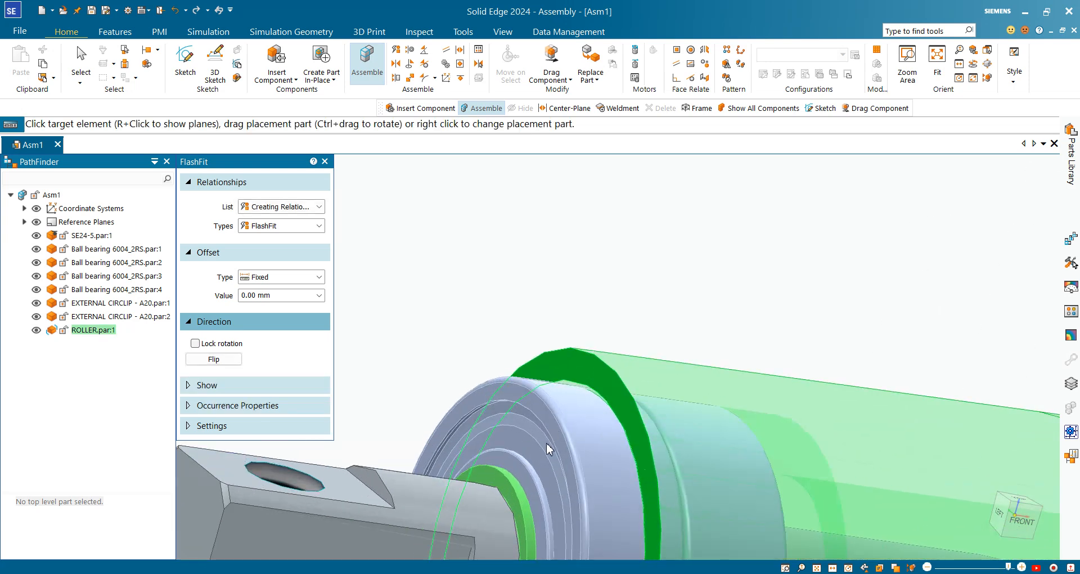
pyautogui.click(619, 342)
pyautogui.scroll(-6, 732, 405)
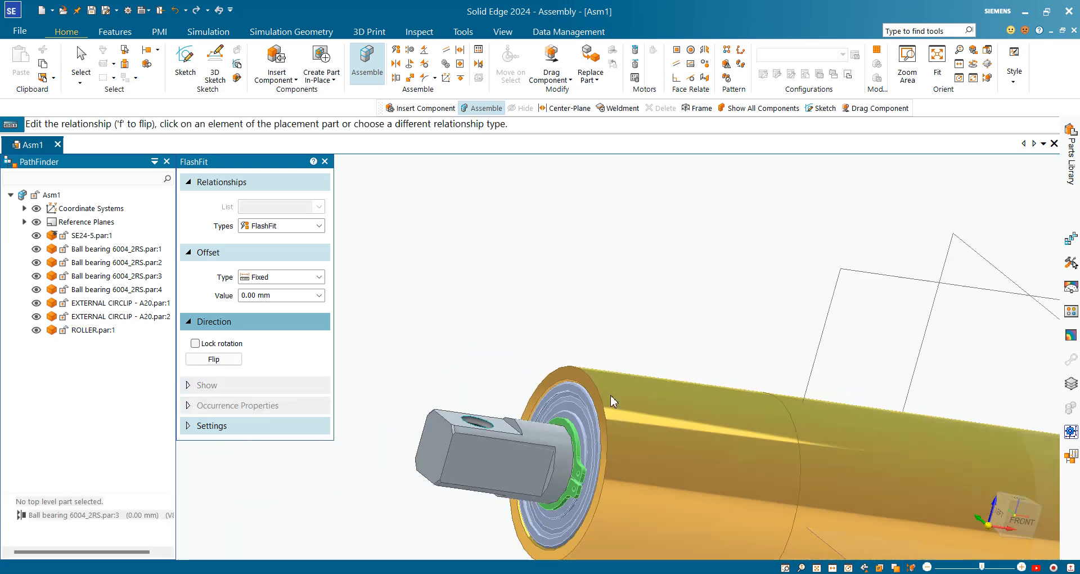
pyautogui.scroll(-2, 800, 444)
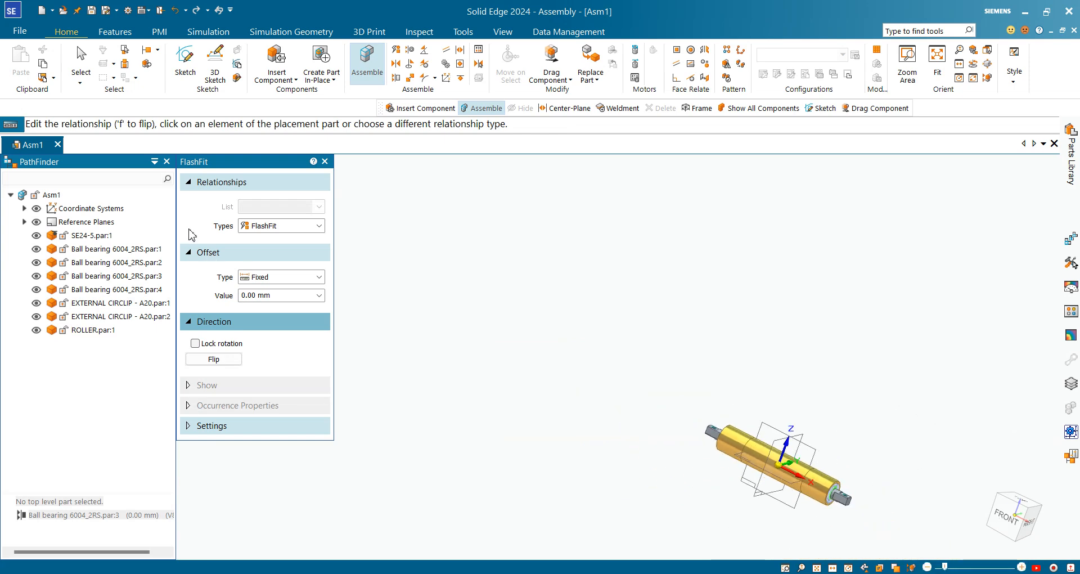
pyautogui.click(81, 61)
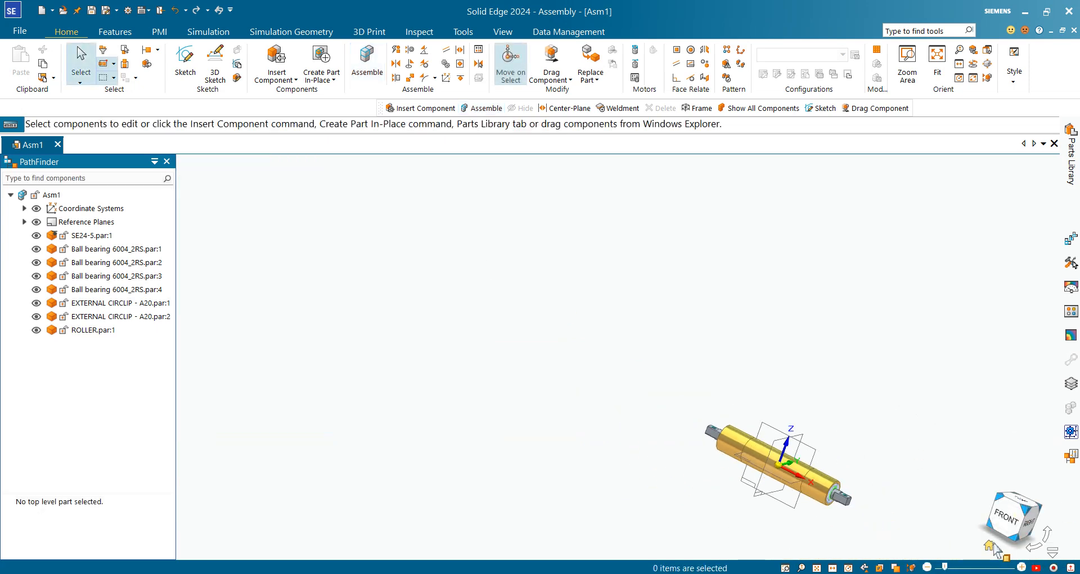
# Save the assembly as SE2024 in the SE 2024 -ASSEMBLY folder as an assembly document (*.asm), shown in isometric view.
pyautogui.click(993, 545)
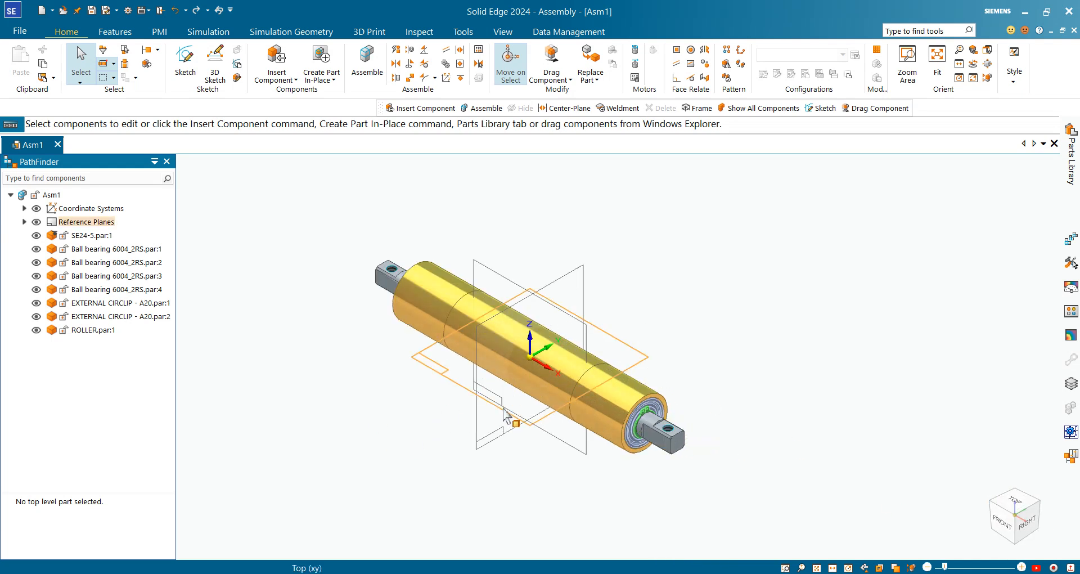
pyautogui.rightClick(830, 369)
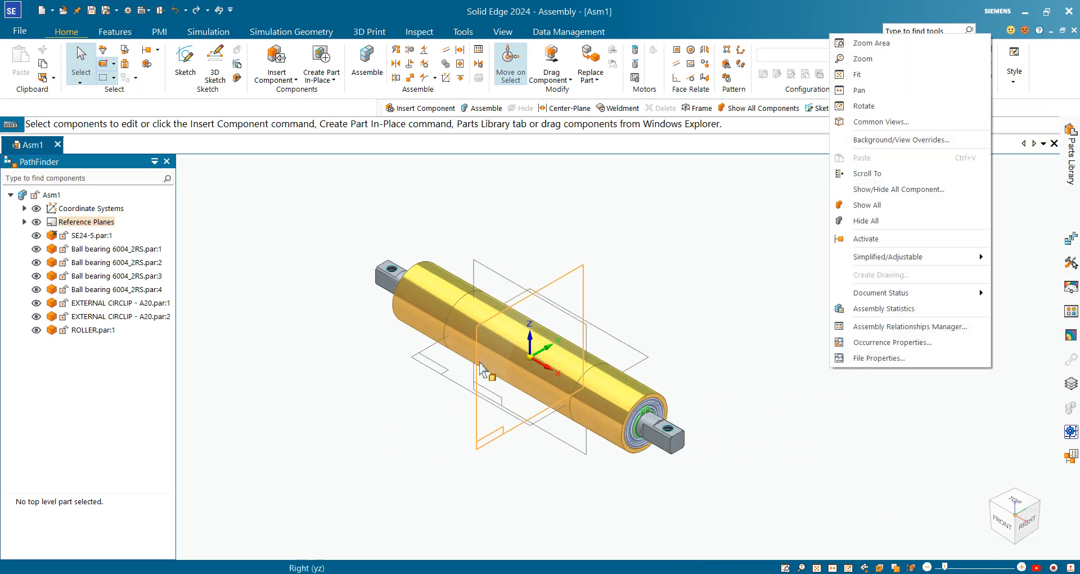
pyautogui.click(658, 258)
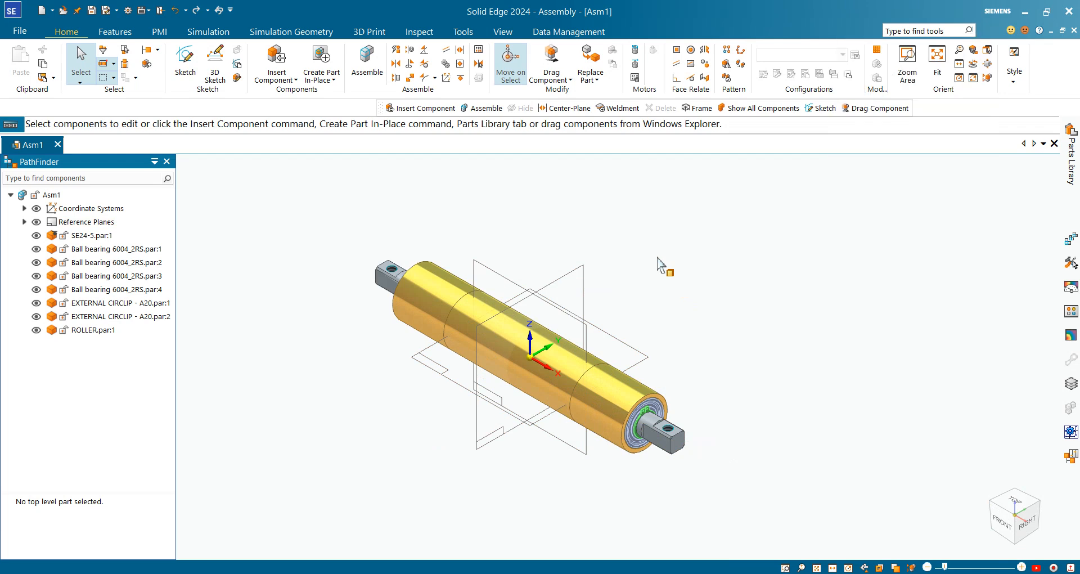
pyautogui.hotkey('ctrl', 's')
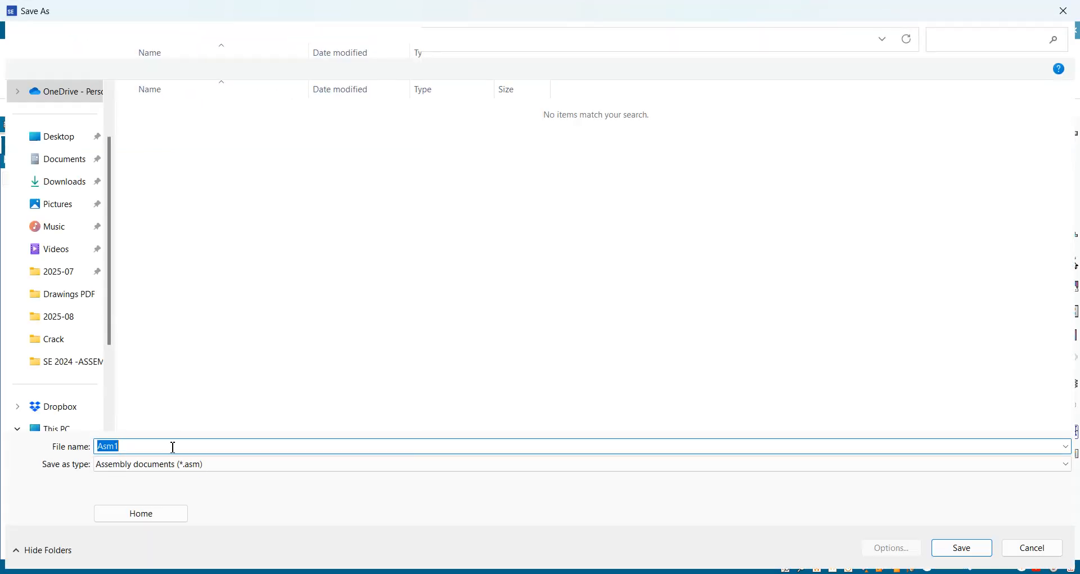
pyautogui.write('S')
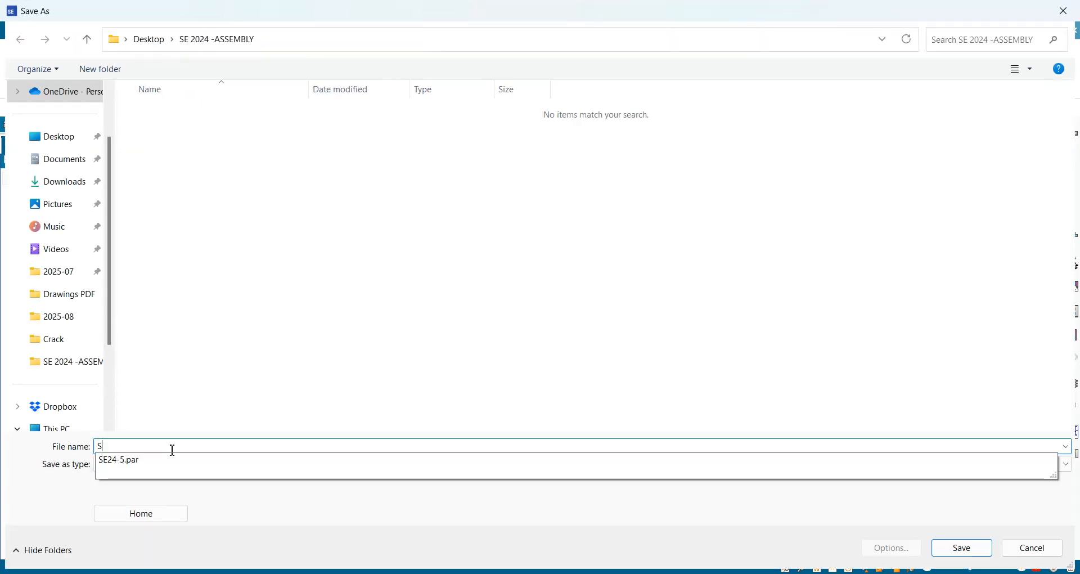
pyautogui.write('E2024')
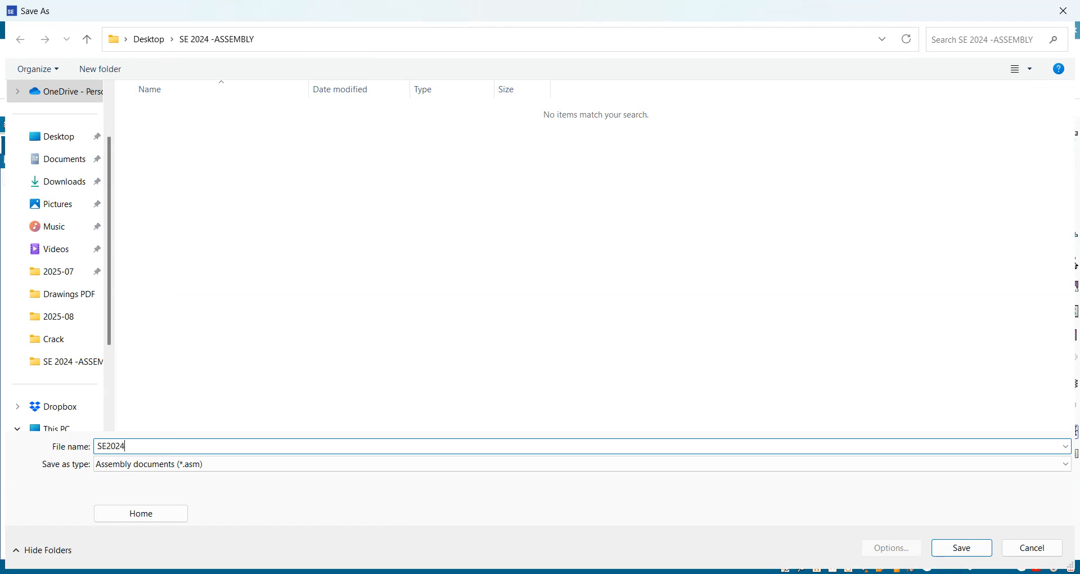
pyautogui.press('Return')
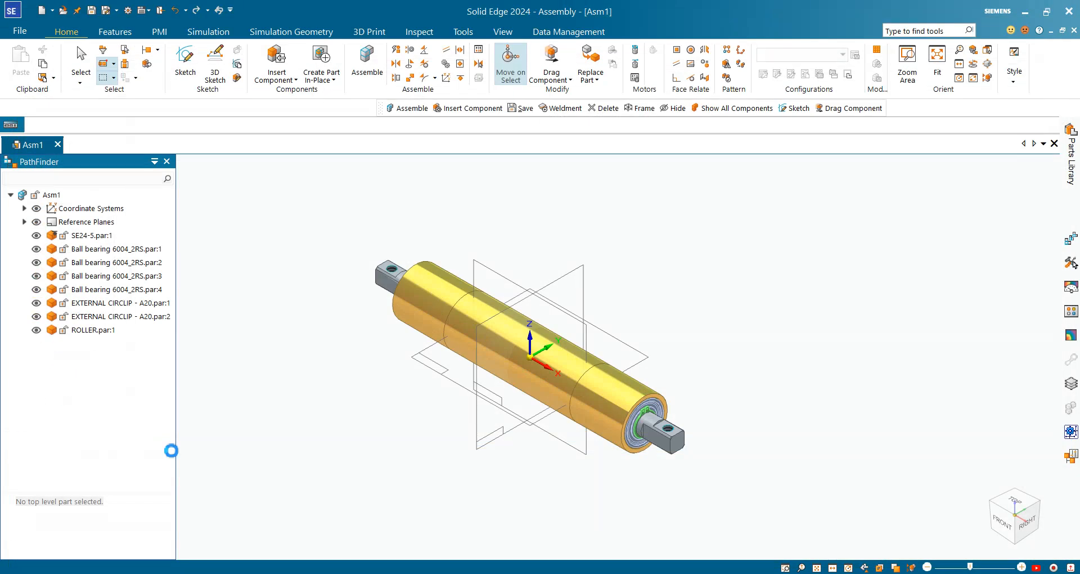
# Examine the completed roller assembly from several angles and distances, including the bearing and circlip at its open end.
pyautogui.click(1004, 524)
pyautogui.scroll(-1, 524, 309)
pyautogui.moveTo(641, 335); pyautogui.dragTo(607, 436, button='middle')
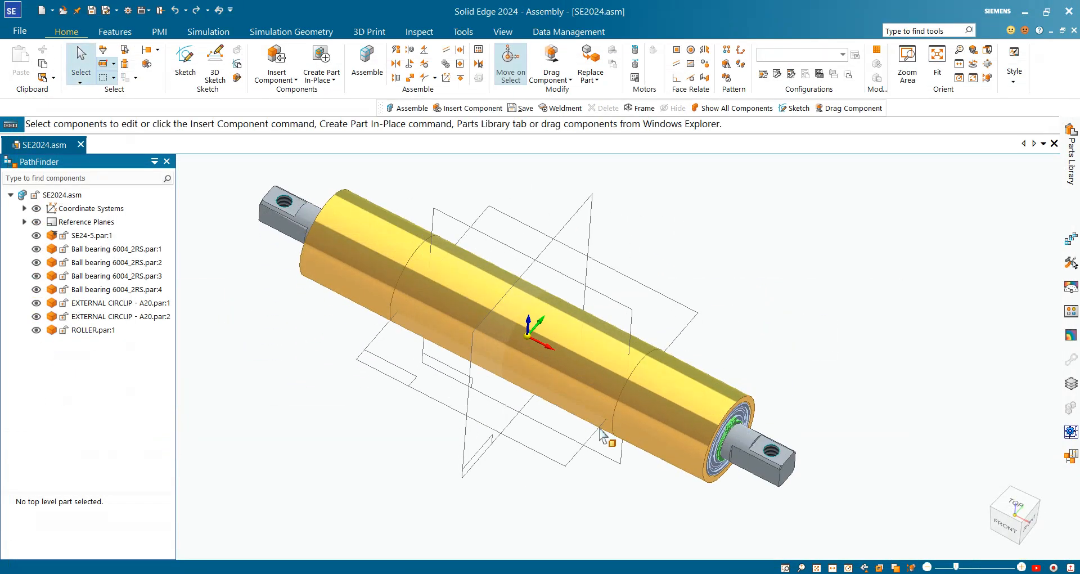
pyautogui.scroll(-3, 806, 415)
pyautogui.moveTo(736, 442); pyautogui.dragTo(715, 410, button='middle')
pyautogui.scroll(3, 868, 340)
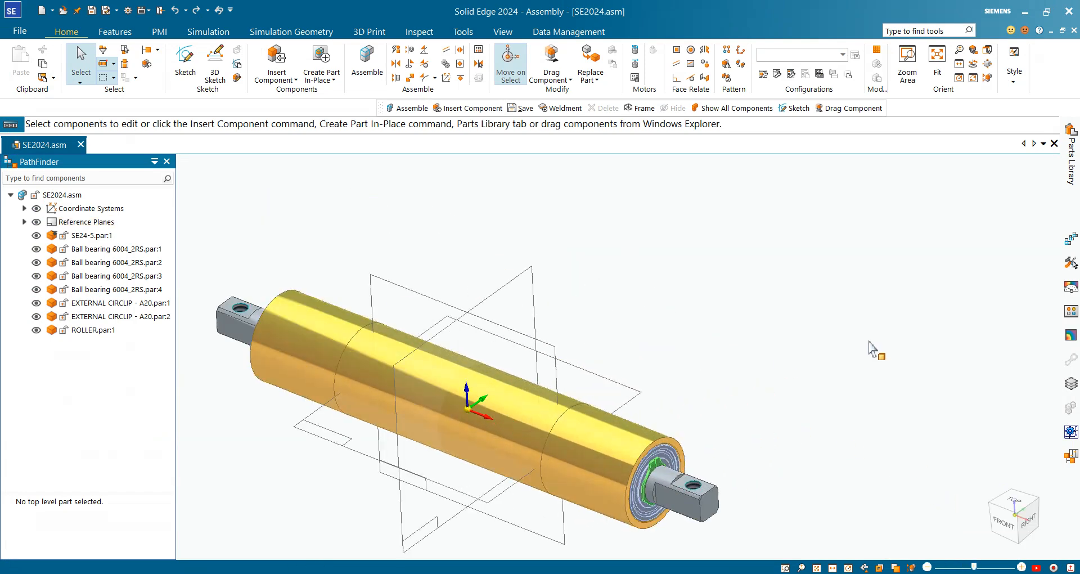
pyautogui.scroll(-1, 633, 353)
pyautogui.scroll(-1, 636, 362)
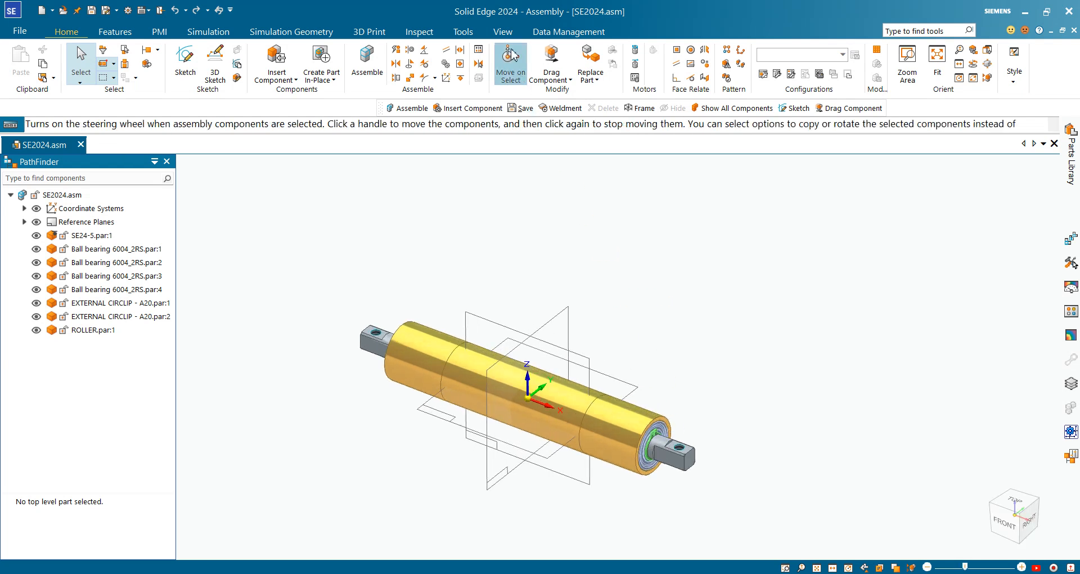
# Section the assembly lengthwise with clipping planes parallel to the front (XZ) reference plane, the first at offset 0 and the second behind the roller.
pyautogui.click(505, 34)
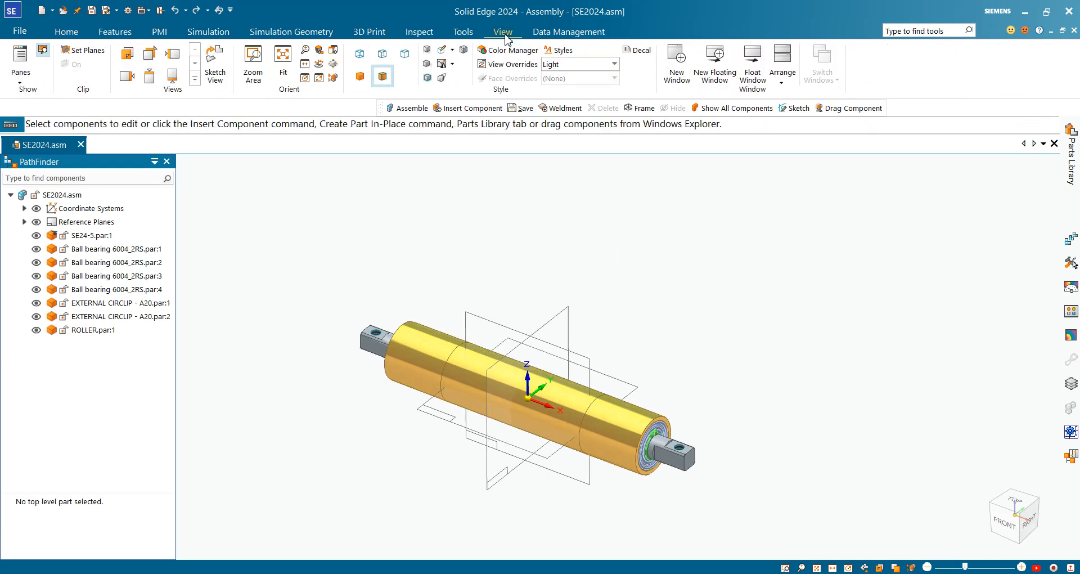
pyautogui.click(100, 54)
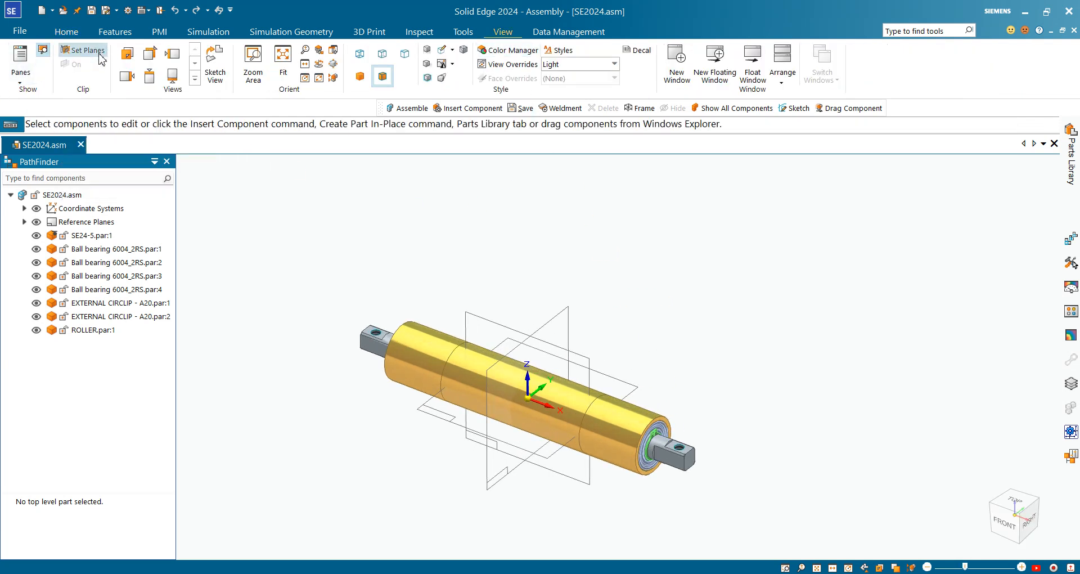
pyautogui.click(481, 323)
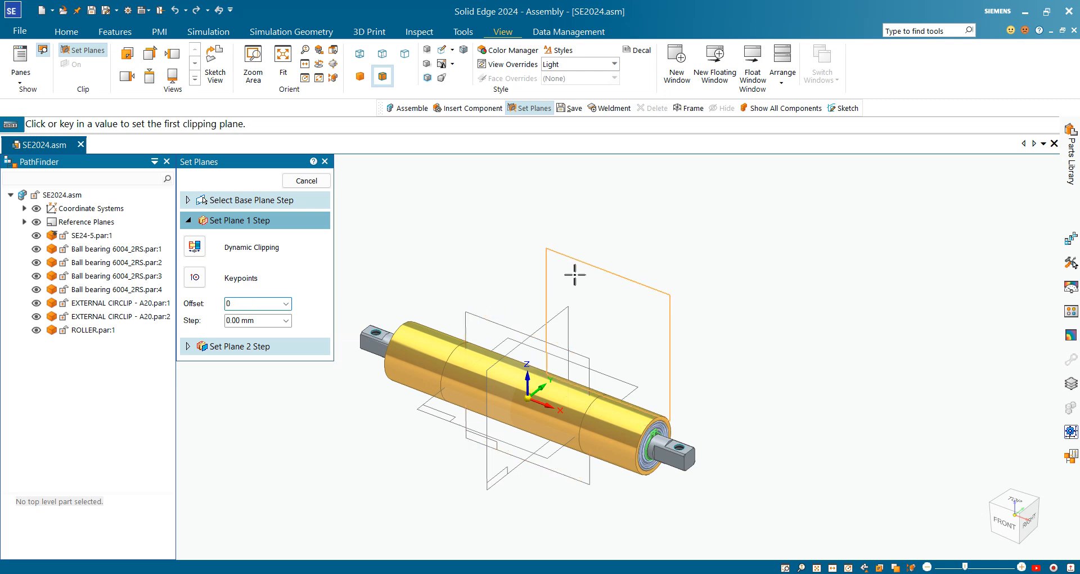
pyautogui.write('0')
pyautogui.press('Return')
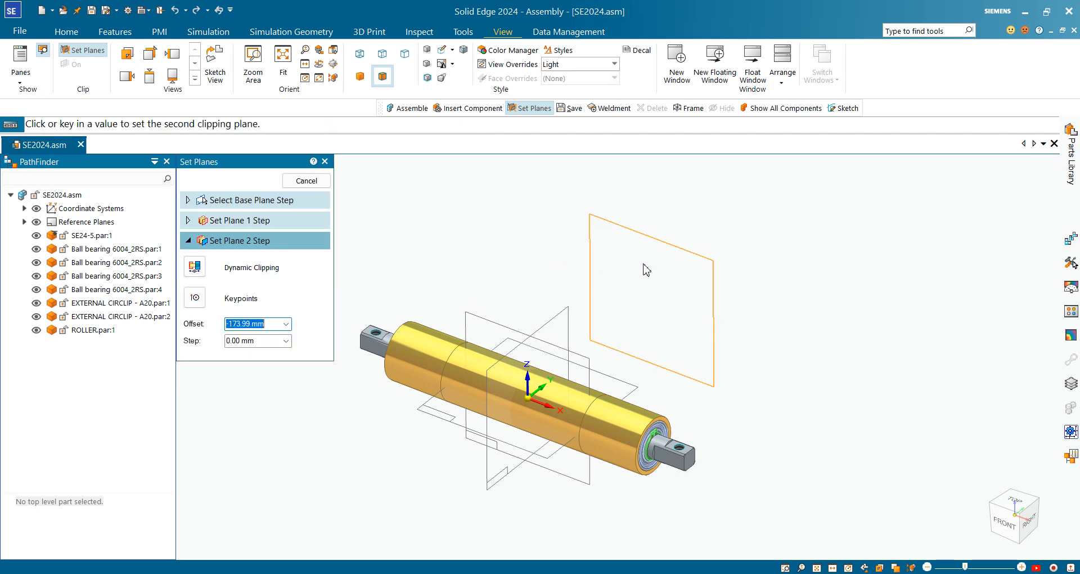
pyautogui.click(566, 274)
pyautogui.rightClick(565, 274)
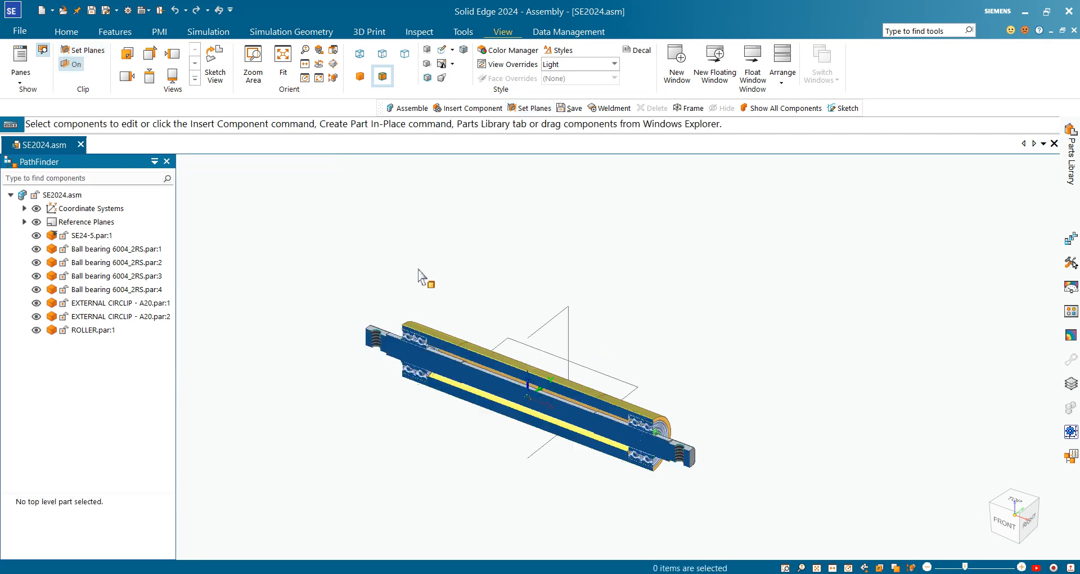
# Examine the sectioned roller from the front and at oblique angles, focusing on the bearing pair and circlip at one shaft end.
pyautogui.click(1006, 529)
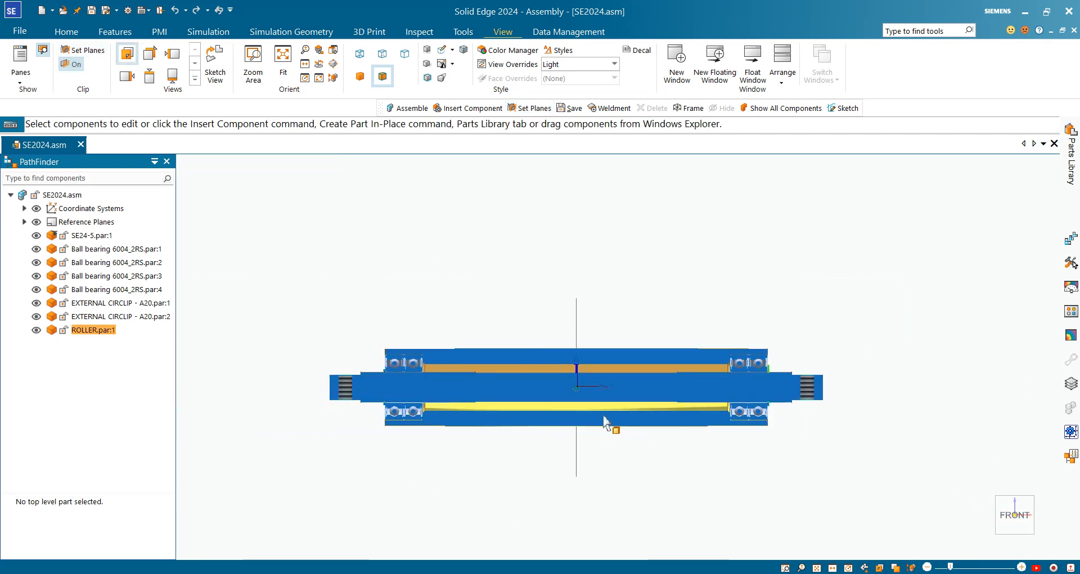
pyautogui.moveTo(604, 417); pyautogui.dragTo(460, 449, button='middle')
pyautogui.scroll(5, 453, 316)
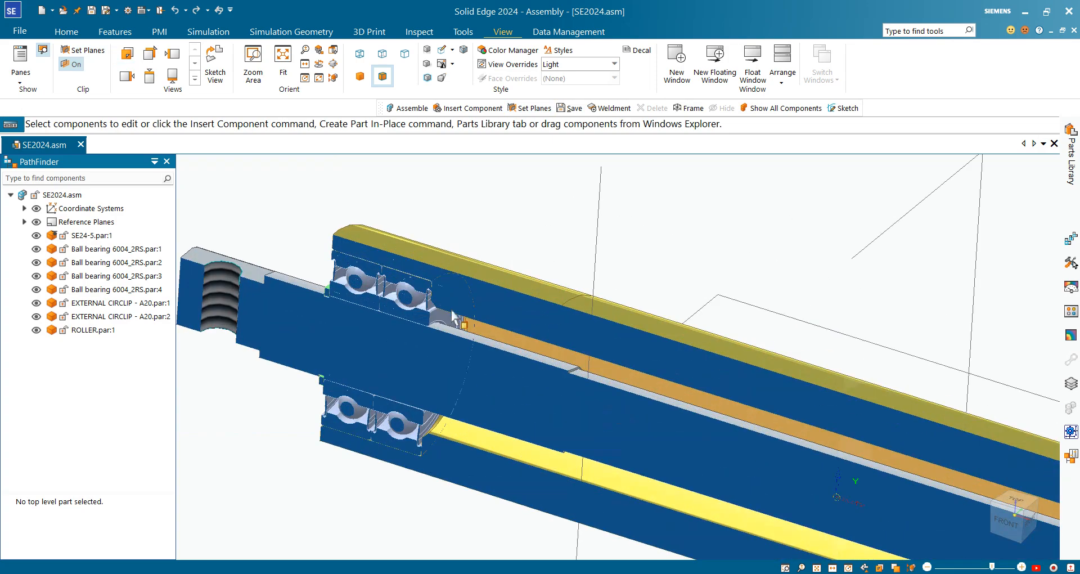
pyautogui.moveTo(453, 316); pyautogui.dragTo(425, 299, button='middle')
pyautogui.scroll(-5, 509, 268)
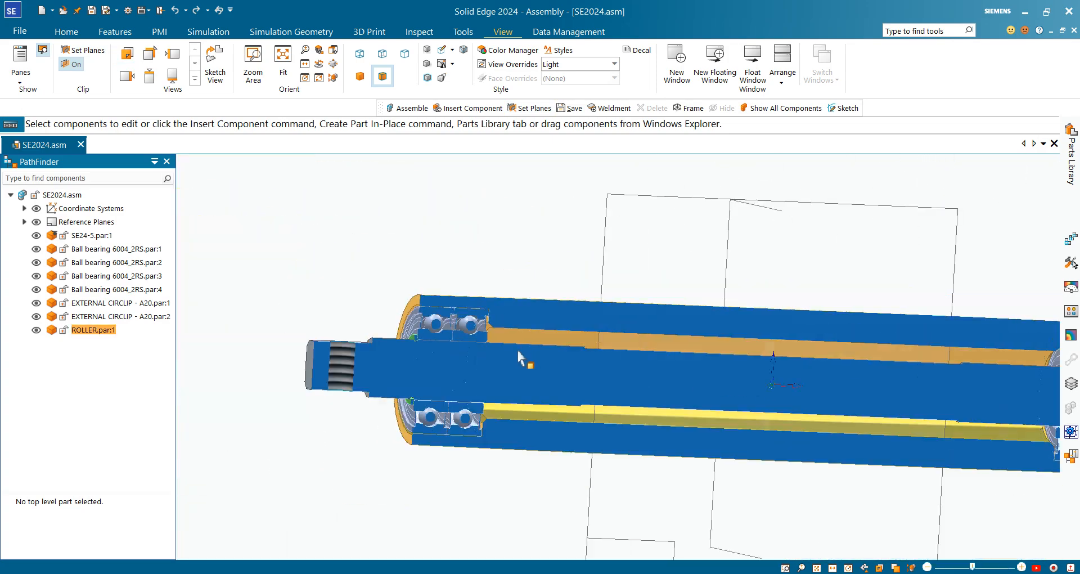
pyautogui.moveTo(521, 359); pyautogui.dragTo(539, 423, button='middle')
pyautogui.scroll(3, 473, 284)
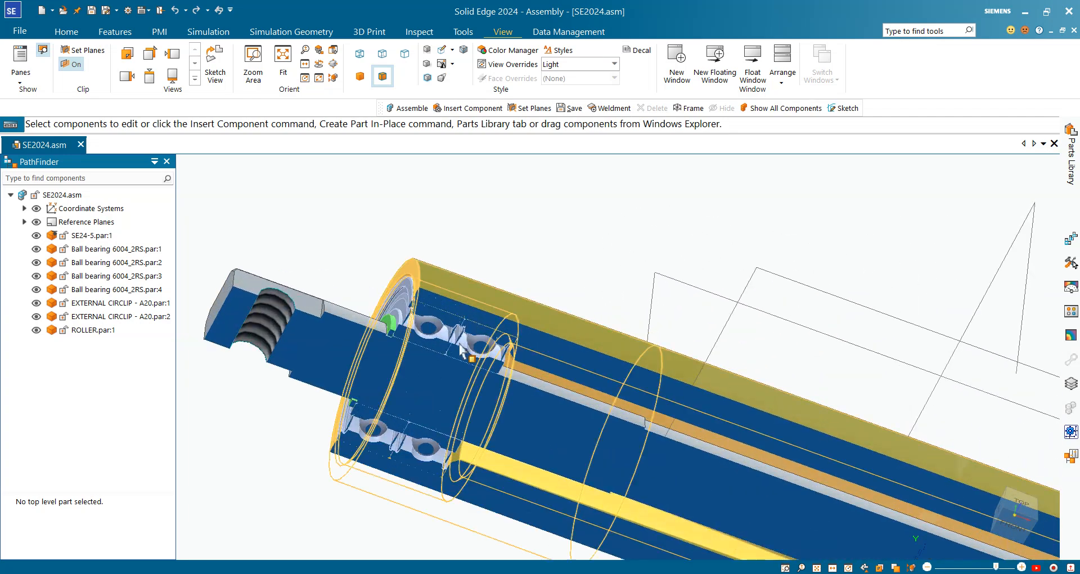
pyautogui.scroll(-4, 463, 351)
pyautogui.moveTo(565, 369)
pyautogui.mouseDown(button='middle')
pyautogui.moveTo(507, 297)
pyautogui.moveTo(574, 362)
pyautogui.mouseUp(button='middle')
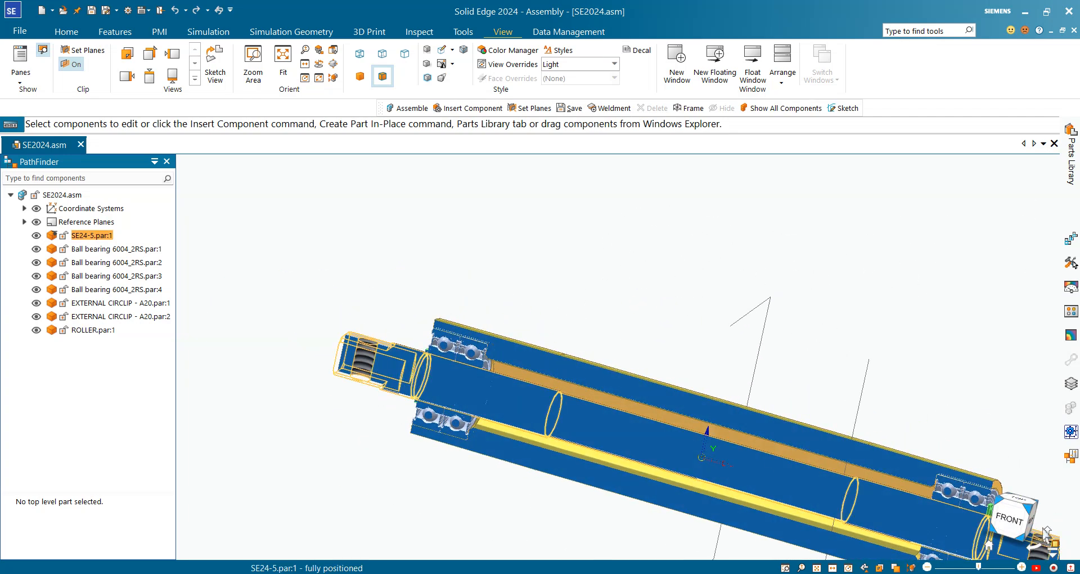
# Inspect in front view how the sectioned bearings seat against the roller's inner shoulders and the circlip, and return to an isometric view.
pyautogui.click(1020, 520)
pyautogui.scroll(8, 1008, 299)
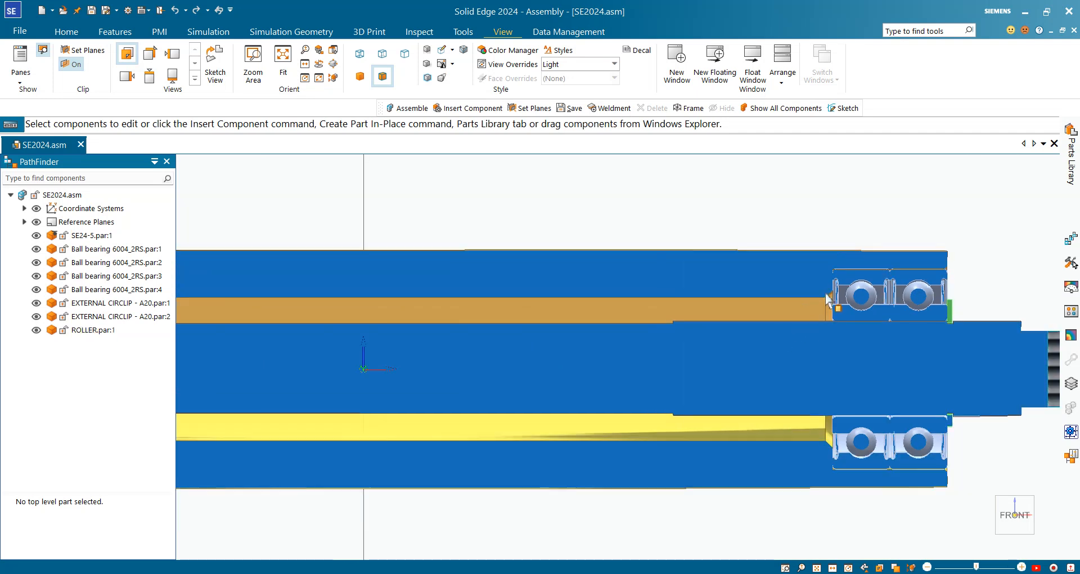
pyautogui.scroll(3, 890, 263)
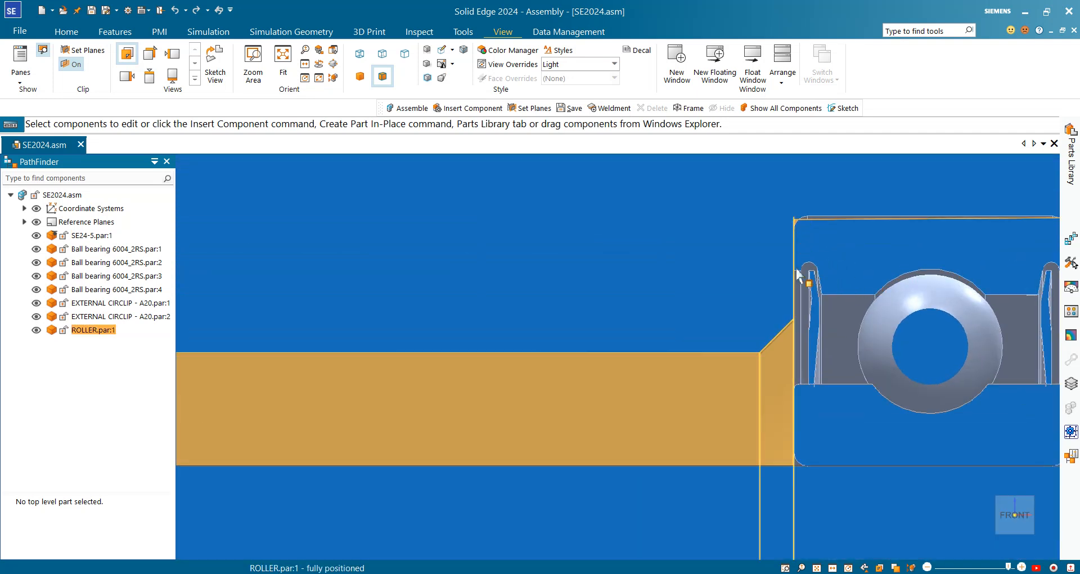
pyautogui.scroll(-3, 798, 275)
pyautogui.scroll(4, 843, 300)
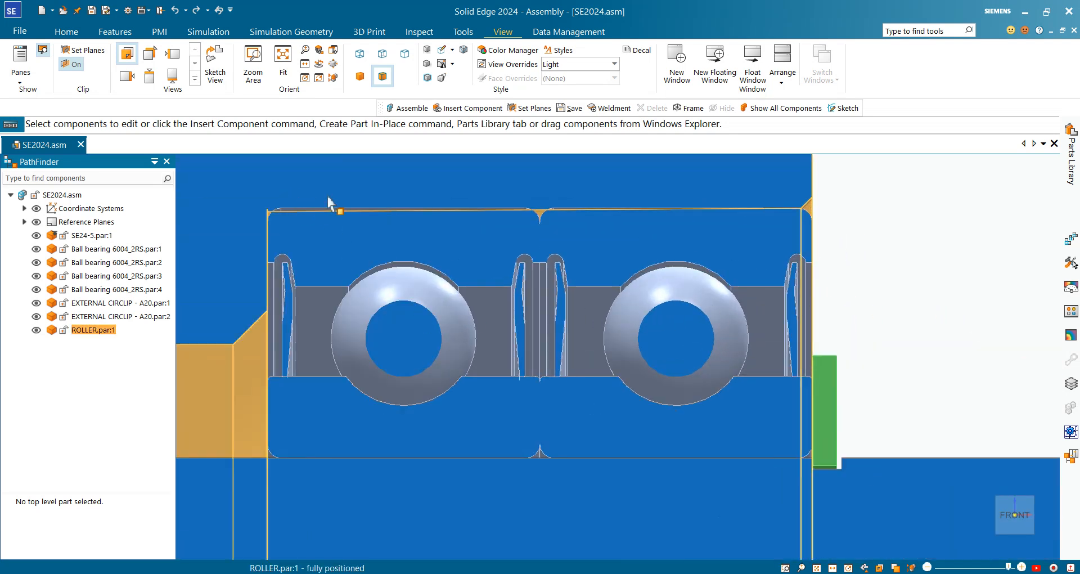
pyautogui.scroll(-3, 329, 203)
pyautogui.scroll(5, 252, 370)
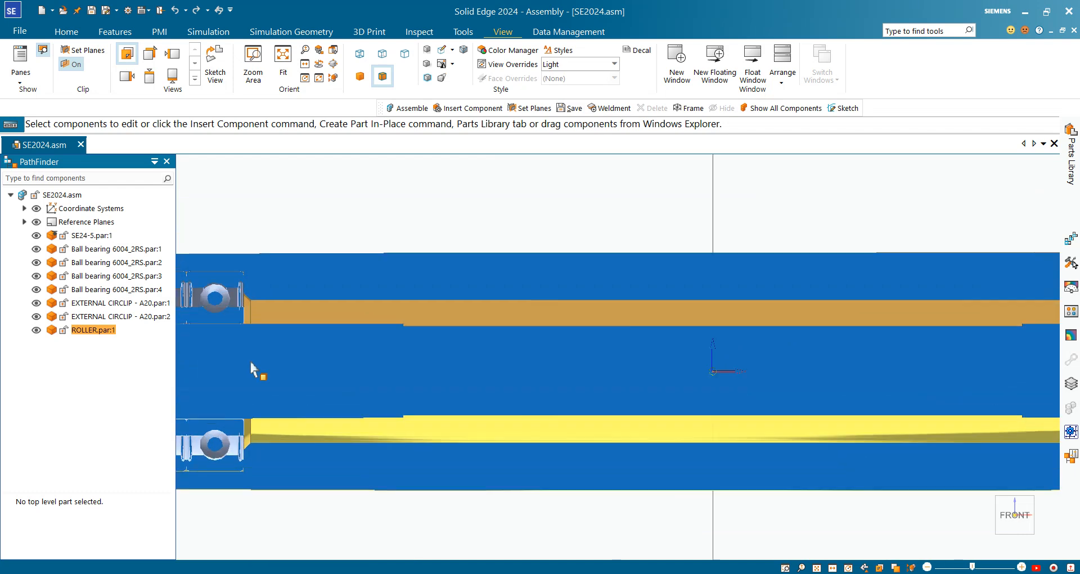
pyautogui.scroll(-5, 405, 338)
pyautogui.moveTo(434, 379); pyautogui.dragTo(380, 426, button='middle')
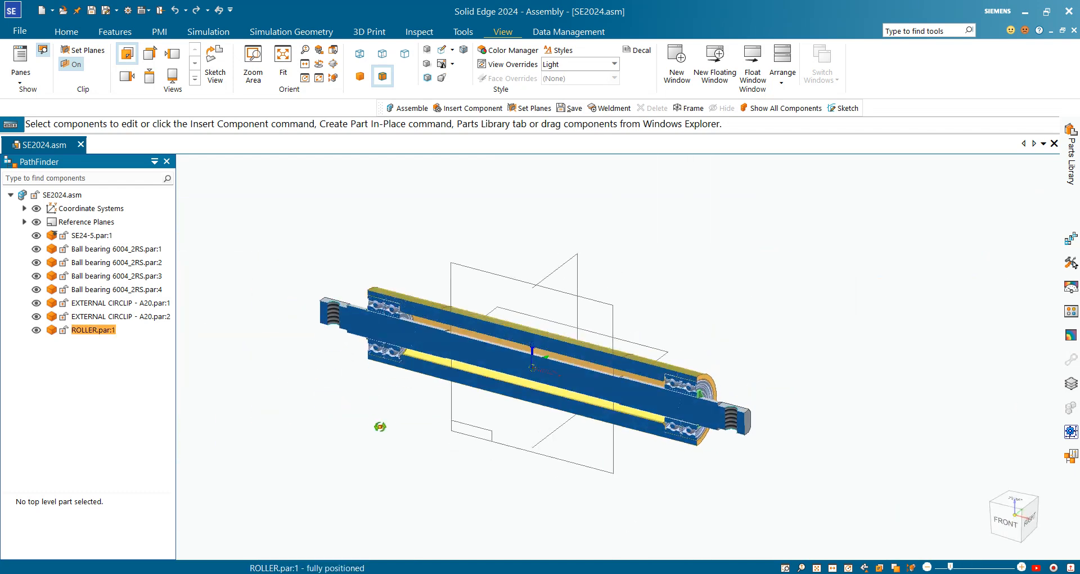
pyautogui.click(1022, 513)
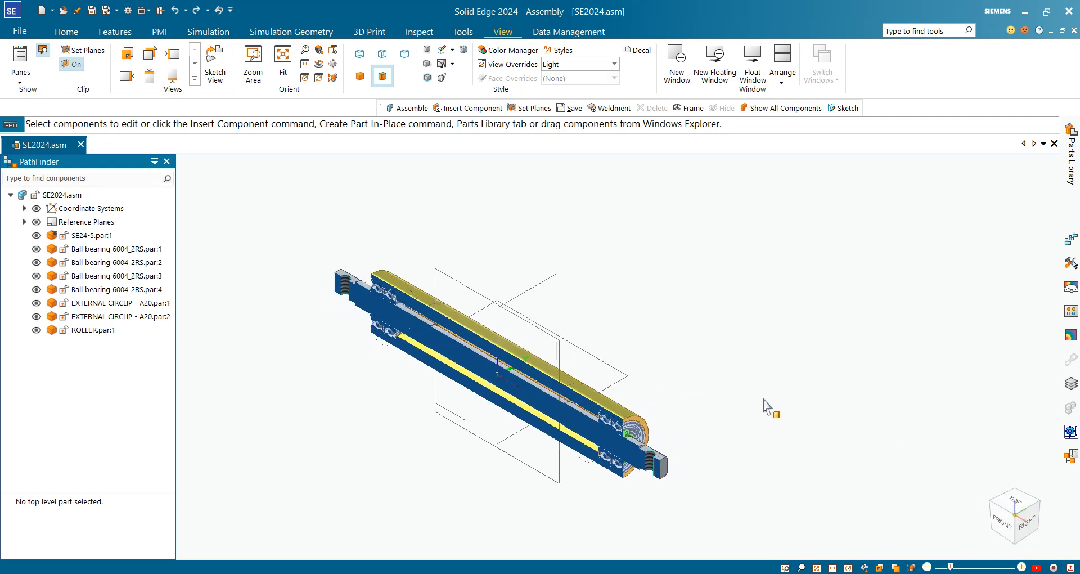